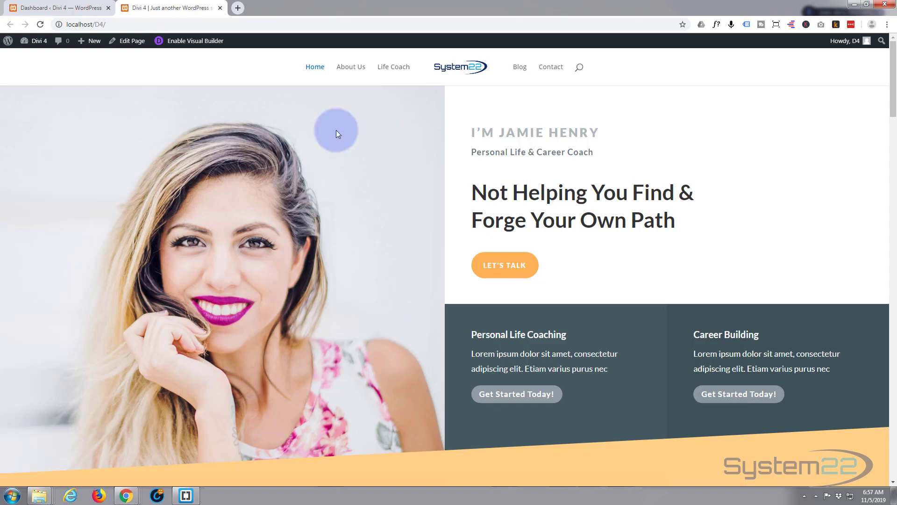
Step: Look through the current homepage's header and content sections, from the hero area down to the testimonials
scroll(337, 132, "down", 10)
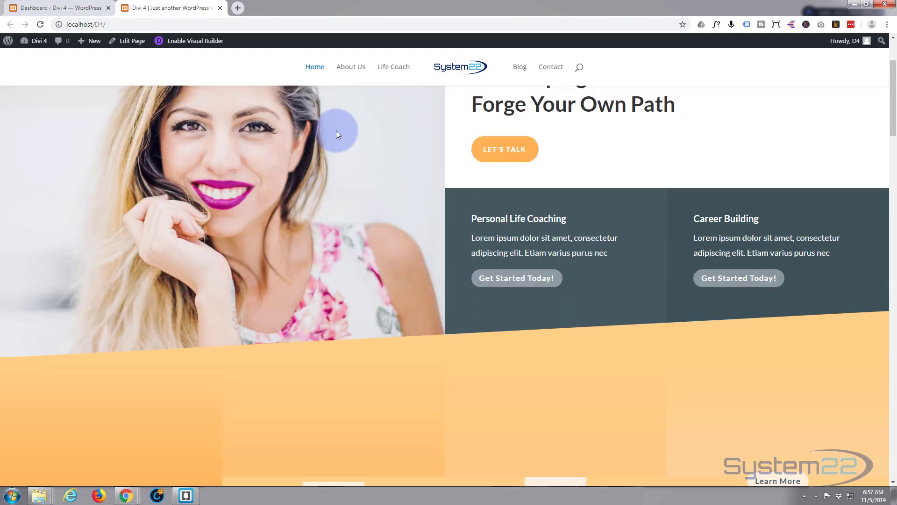
scroll(337, 134, "down", 15)
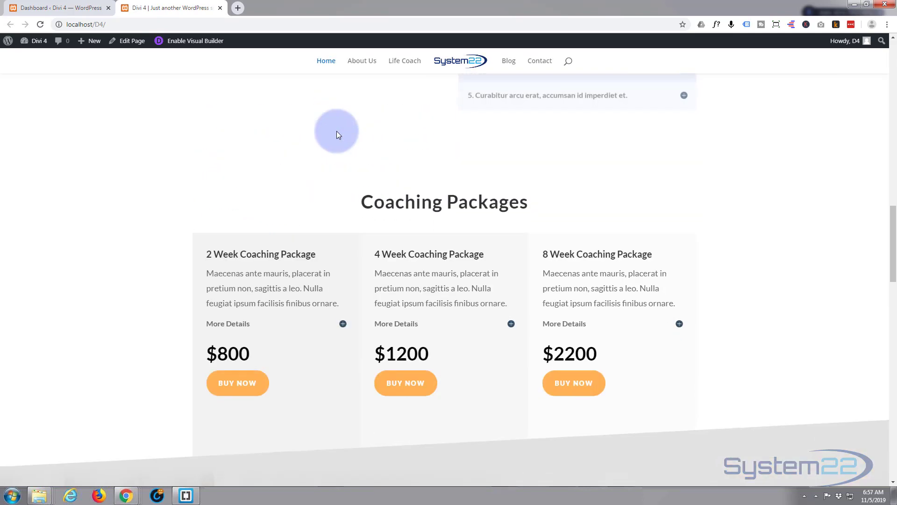
scroll(336, 133, "down", 3)
scroll(333, 137, "up", 10)
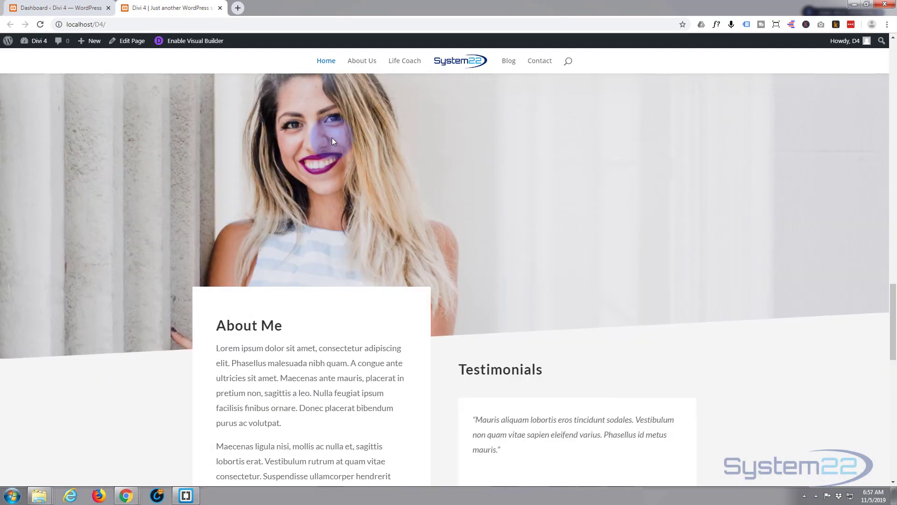
scroll(332, 138, "up", 12)
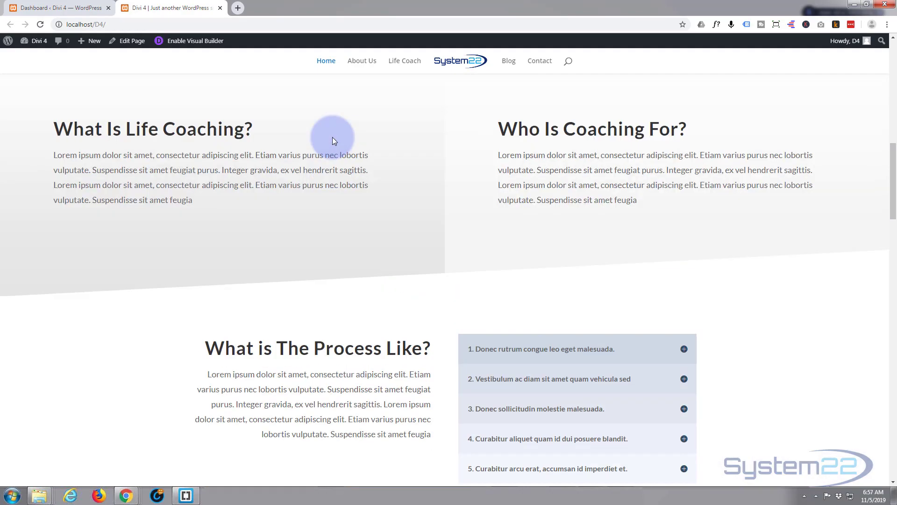
scroll(332, 137, "up", 5)
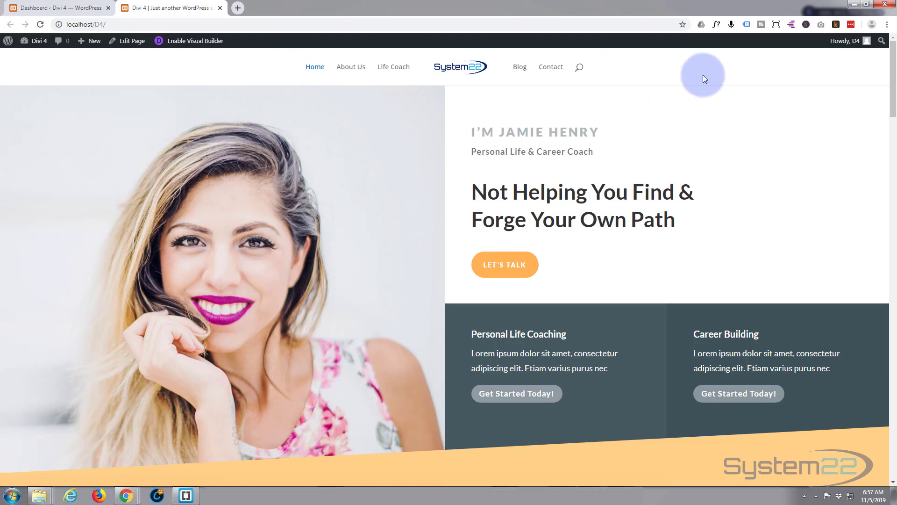
scroll(372, 168, "down", 2)
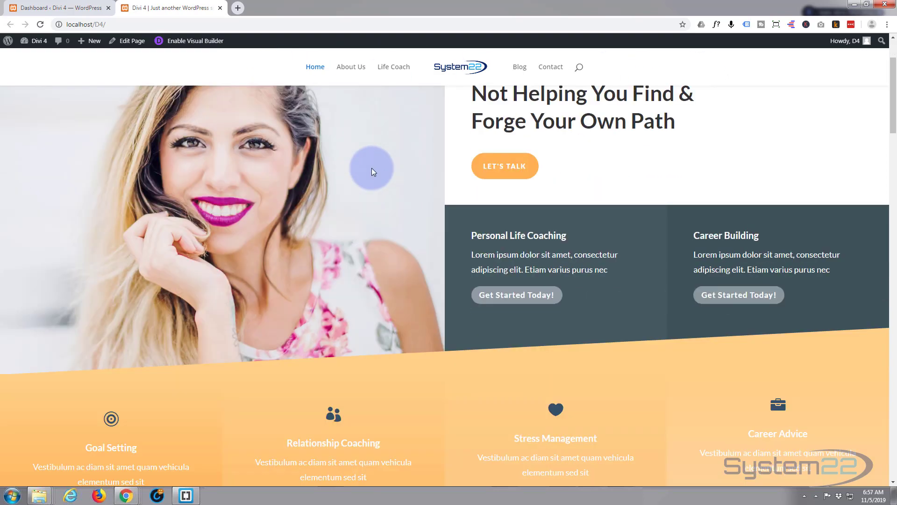
scroll(371, 168, "down", 8)
scroll(367, 167, "down", 2)
scroll(301, 279, "up", 12)
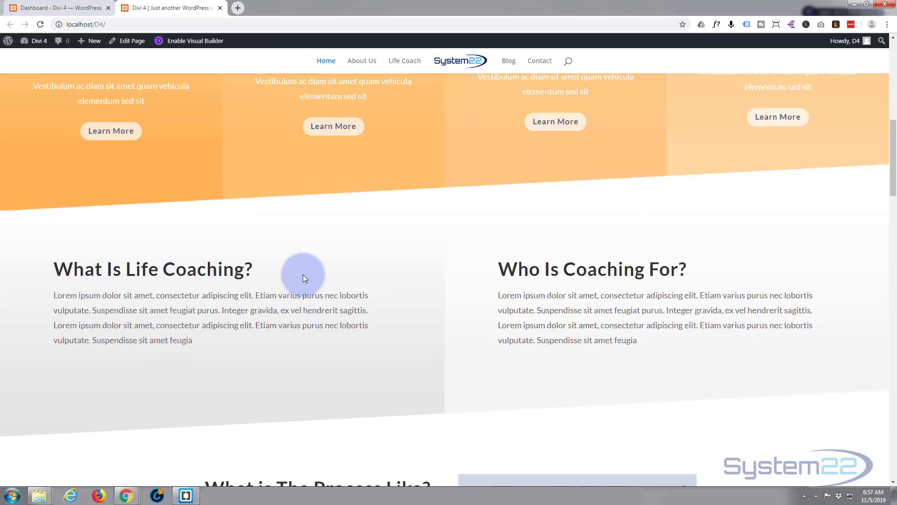
scroll(305, 274, "up", 1)
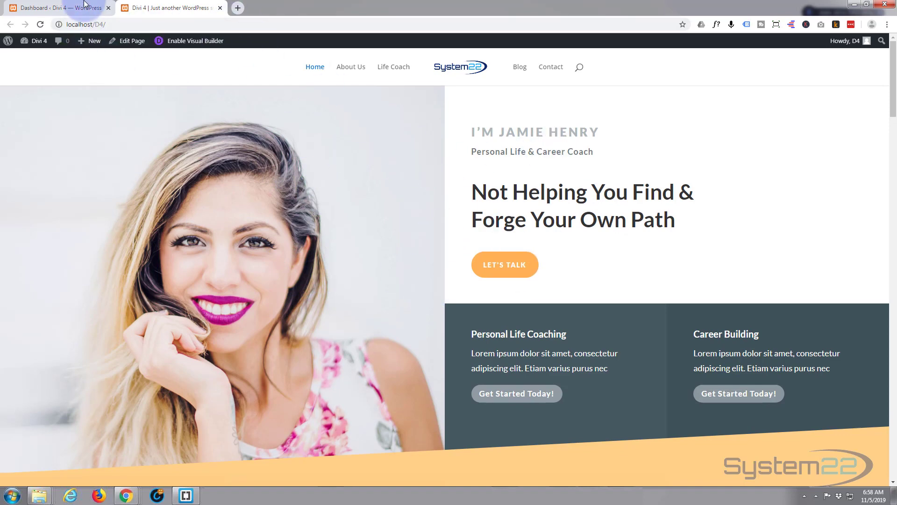
Step: Create a new page titled "Home New" in the WordPress dashboard and publish it
left_click(68, 10)
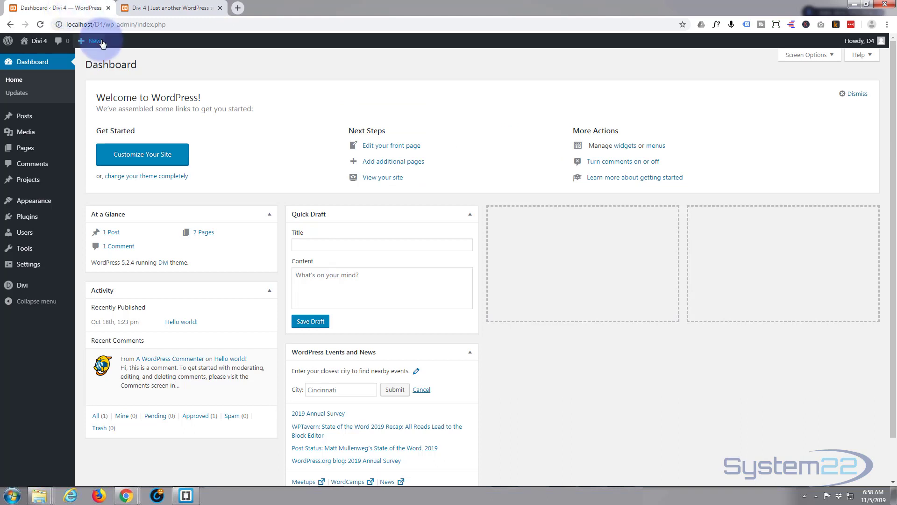
mouse_move(91, 41)
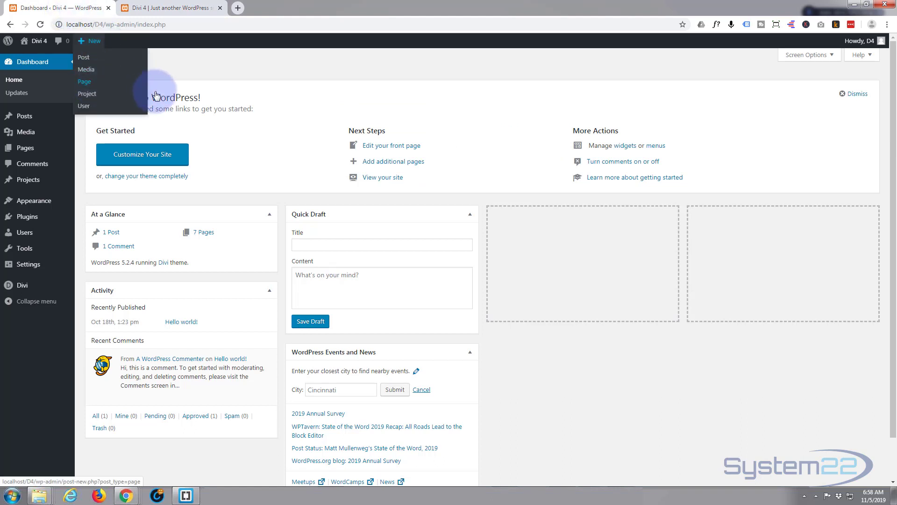
mouse_move(65, 147)
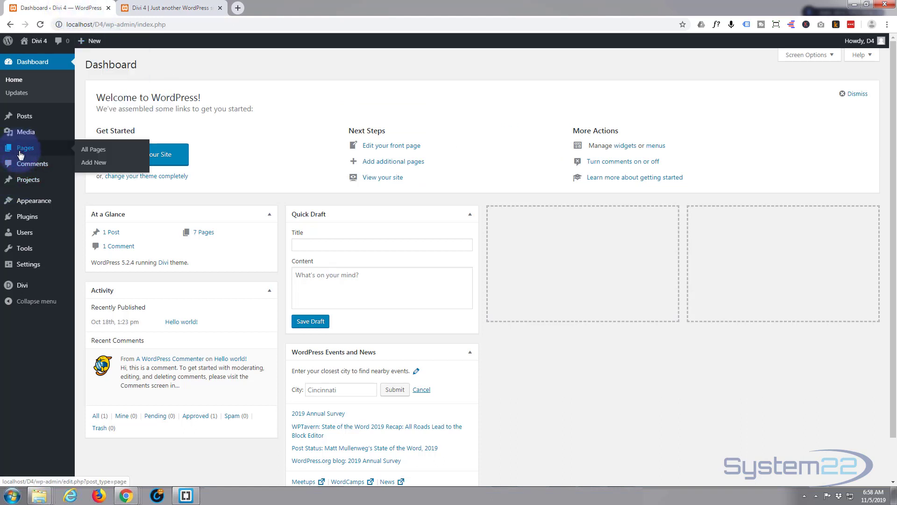
left_click(94, 164)
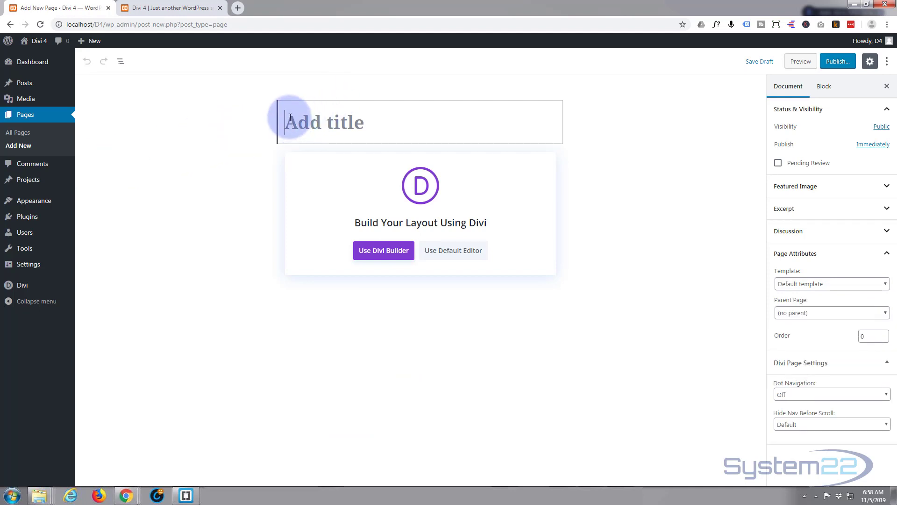
type("Home")
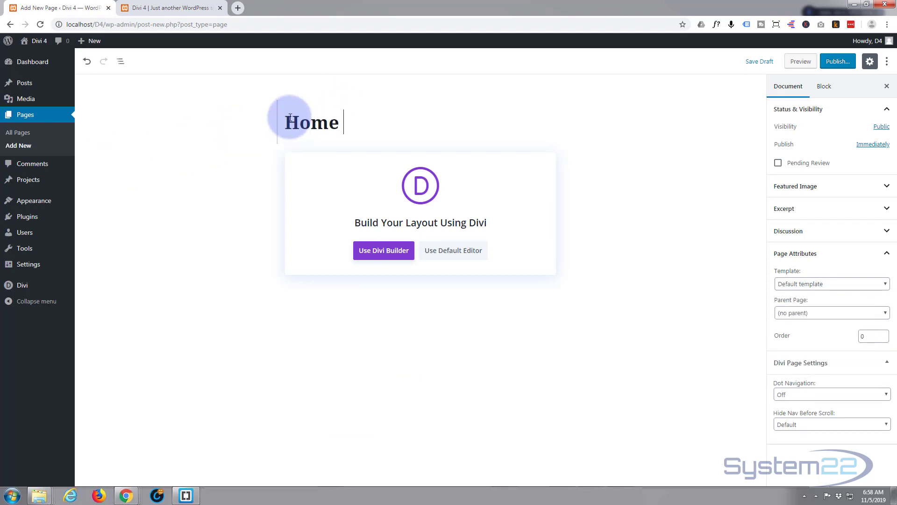
type(" New")
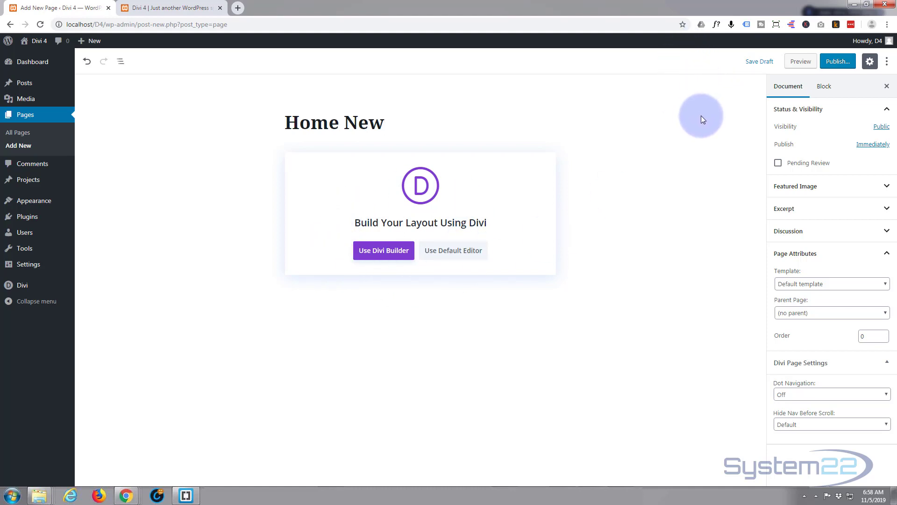
left_click(838, 61)
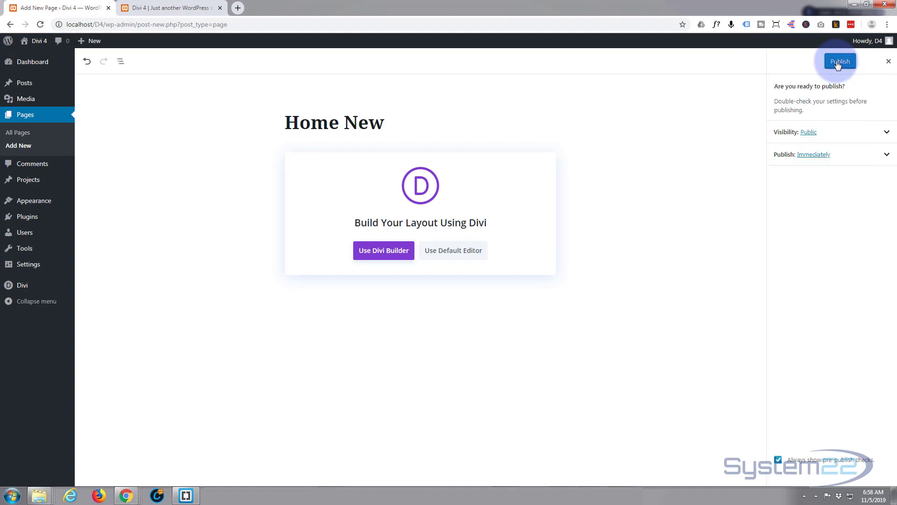
left_click(844, 63)
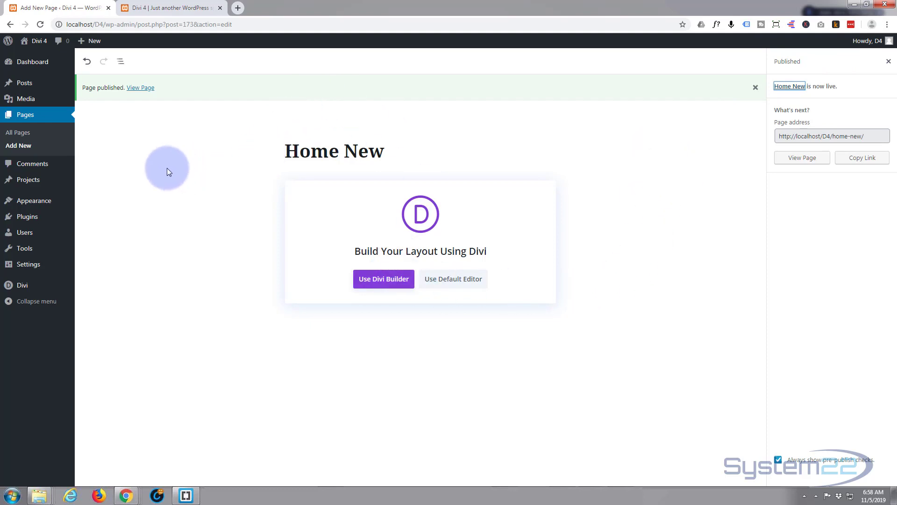
Step: Set "Home New" as the site's static homepage in the Divi Theme Customizer, publish the change and leave the customizer
mouse_move(14, 291)
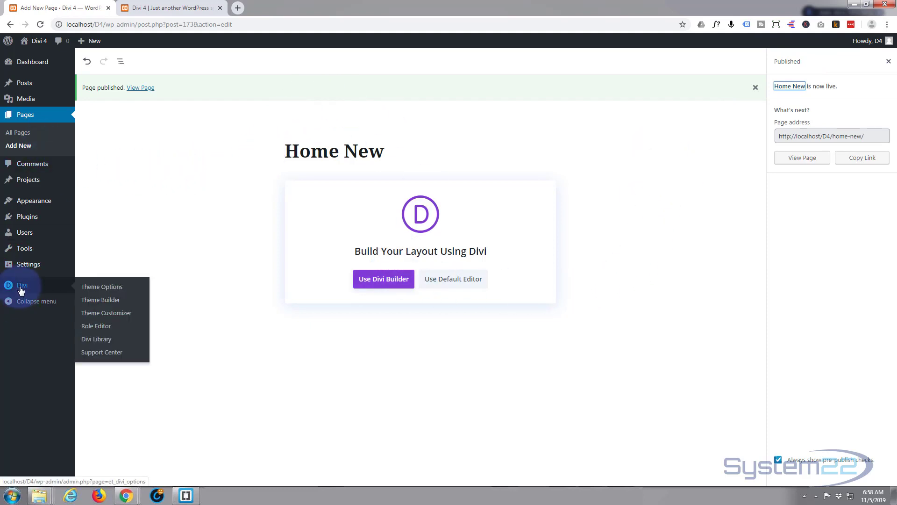
left_click(100, 318)
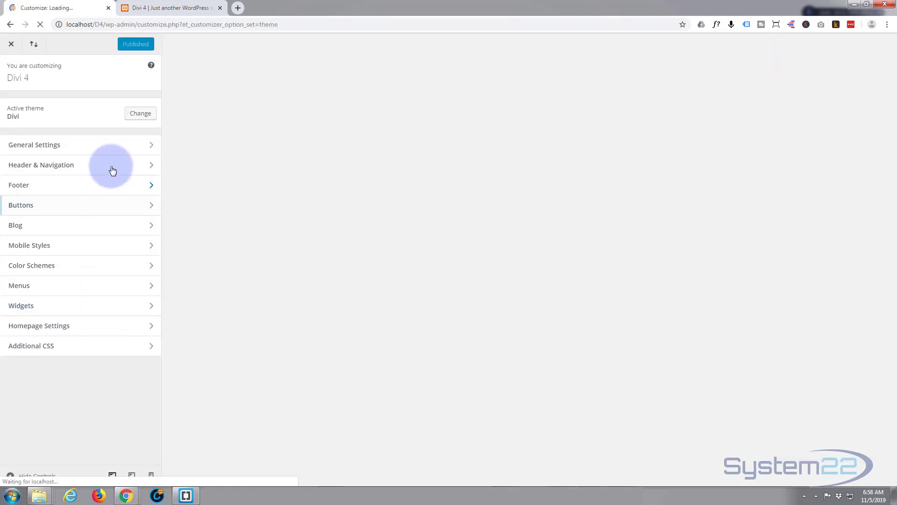
left_click(80, 325)
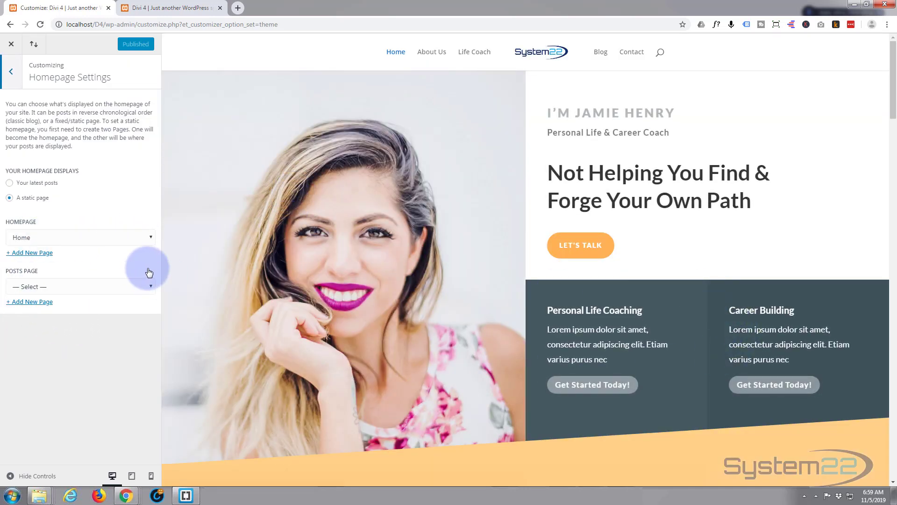
left_click(134, 240)
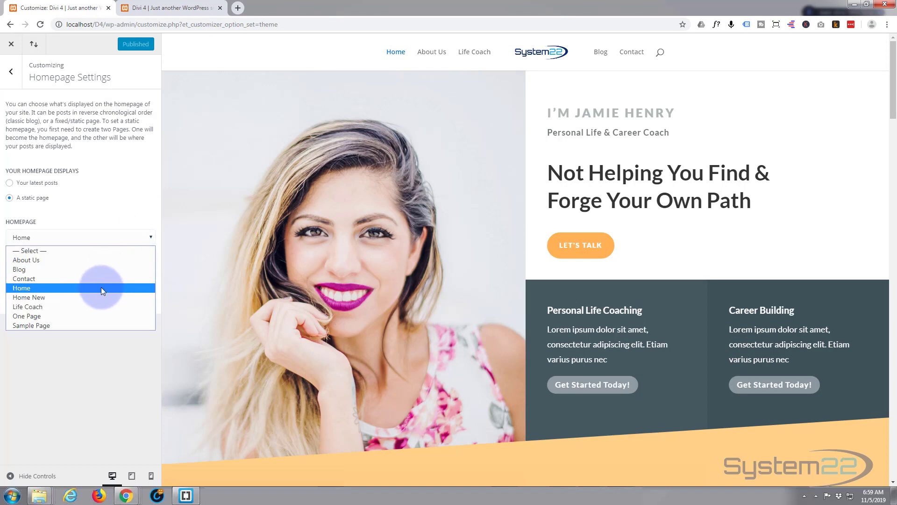
left_click(94, 298)
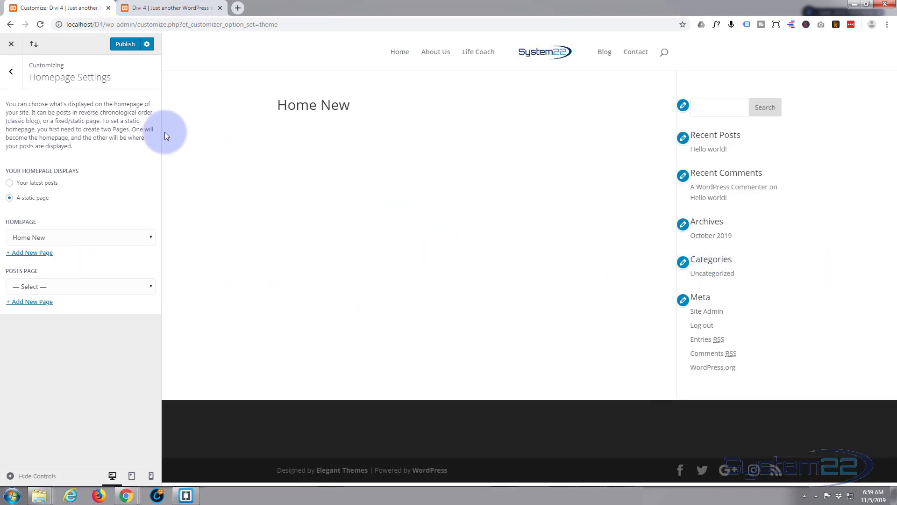
left_click(125, 44)
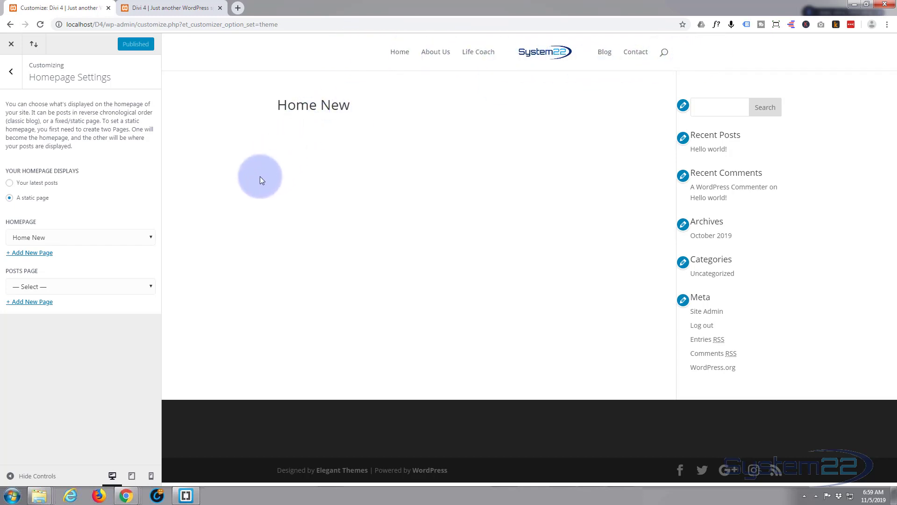
left_click(11, 46)
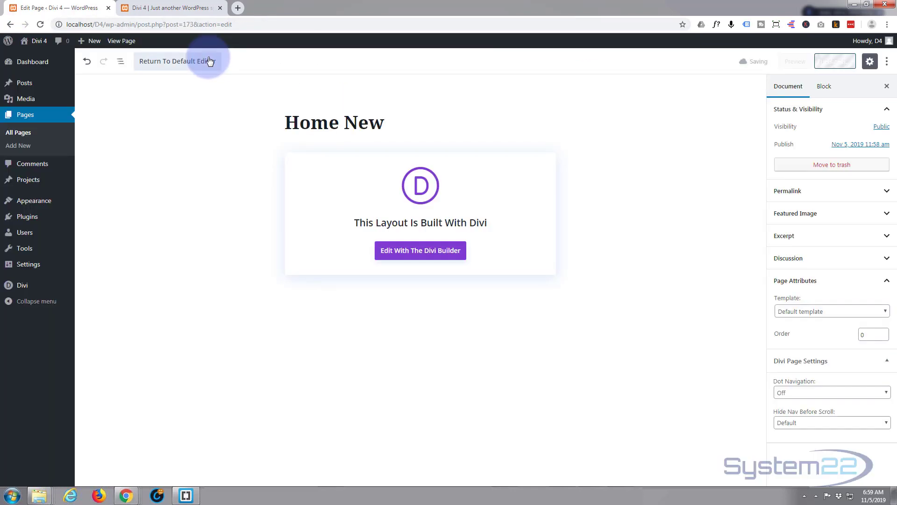
Step: Start building a global header from scratch for the Default Website Template in the Divi Theme Builder
mouse_move(22, 52)
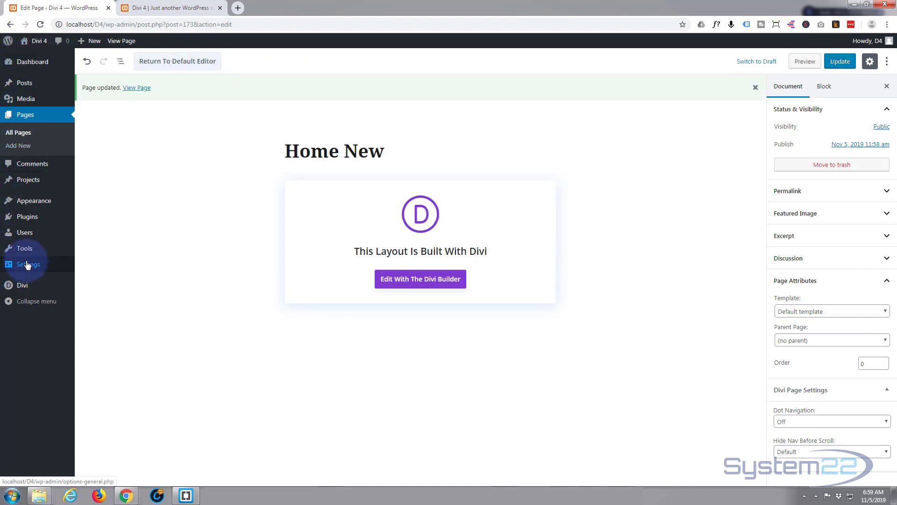
mouse_move(25, 288)
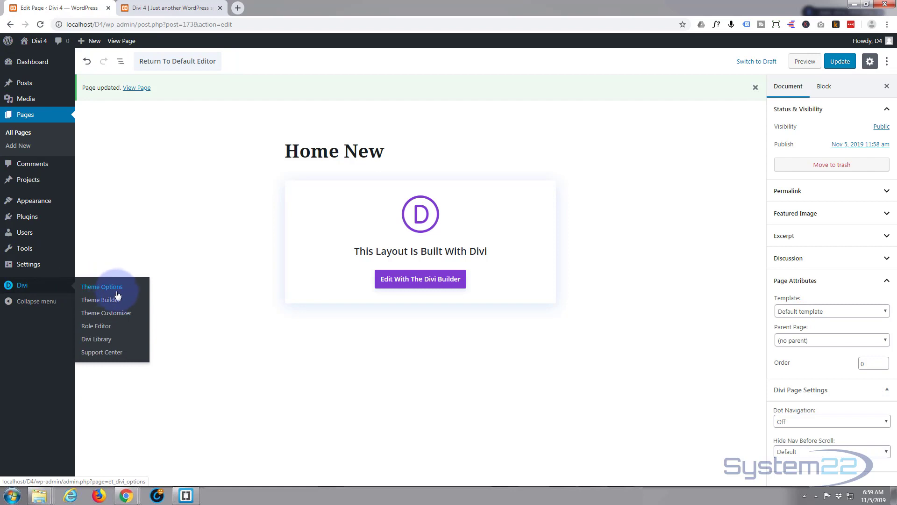
left_click(111, 305)
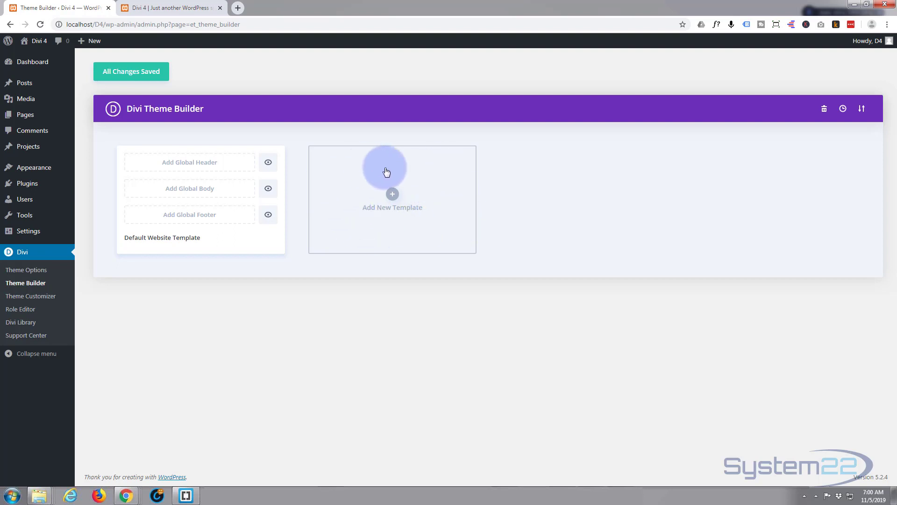
left_click(208, 165)
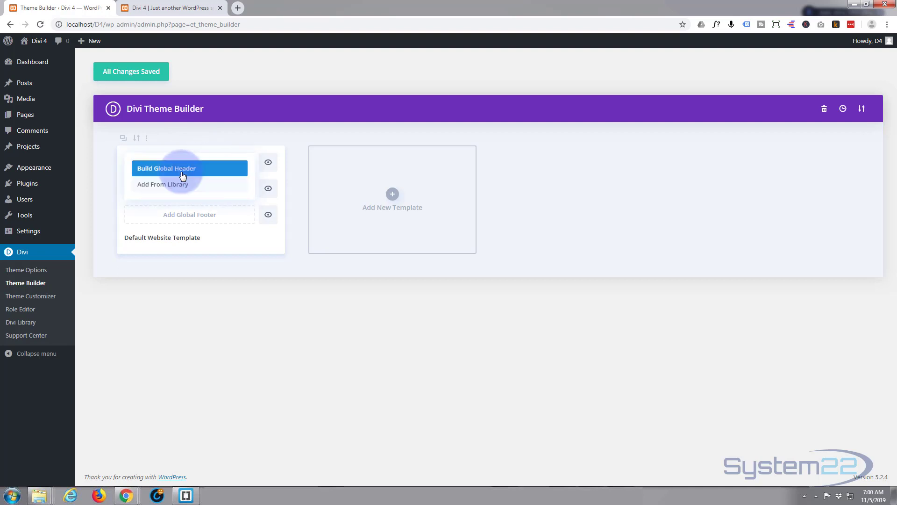
left_click(181, 173)
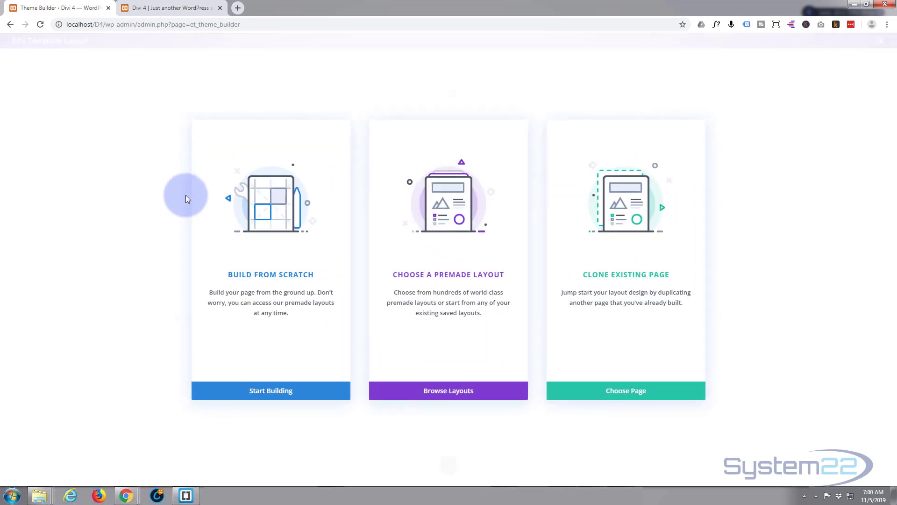
left_click(275, 397)
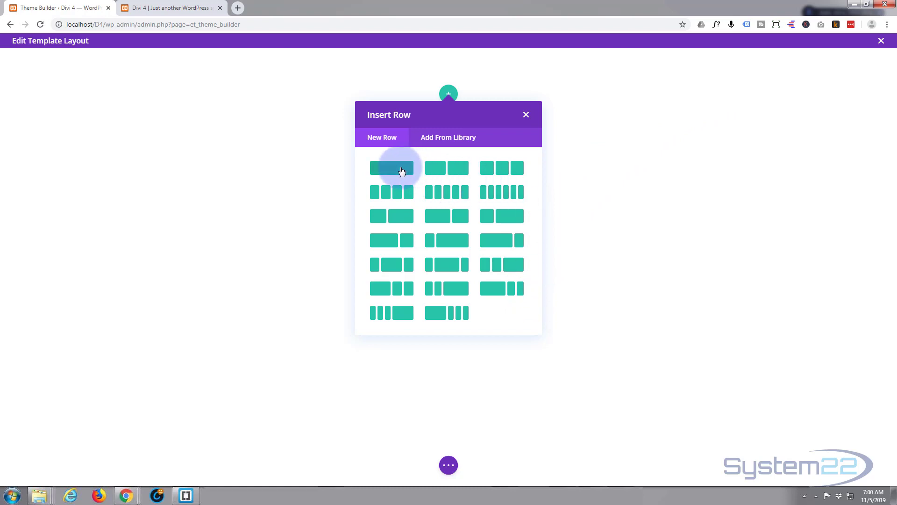
Step: Insert a row with a two-thirds and a one-third column, and add a Menu module to the wider column
left_click(392, 241)
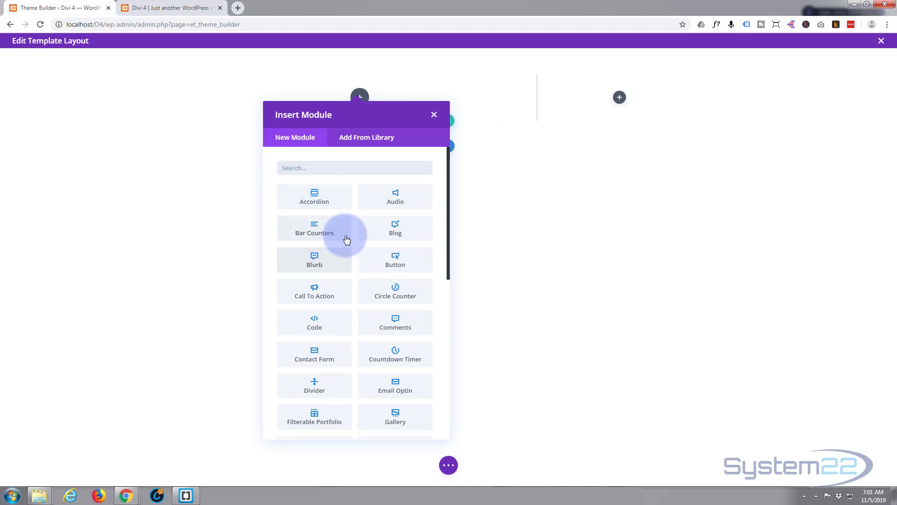
scroll(345, 241, "down", 7)
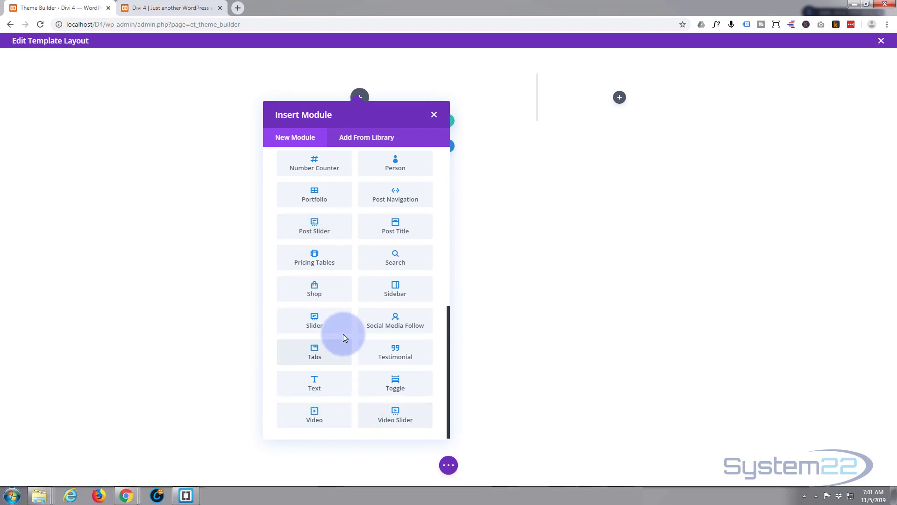
scroll(337, 364, "up", 3)
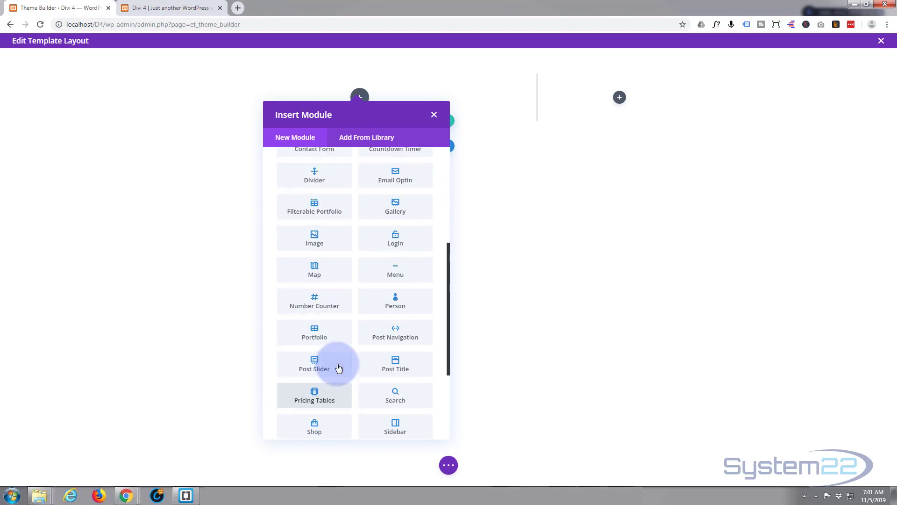
scroll(339, 367, "up", 5)
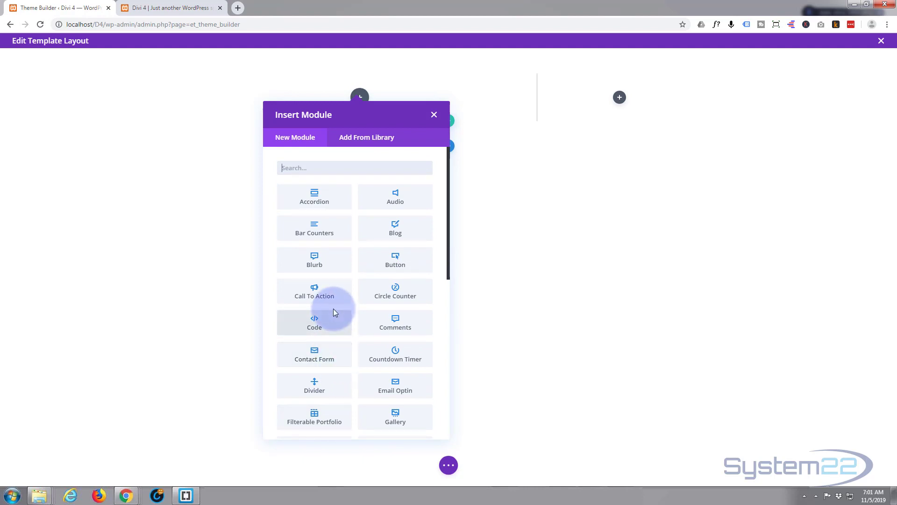
scroll(333, 308, "down", 2)
scroll(333, 308, "down", 2)
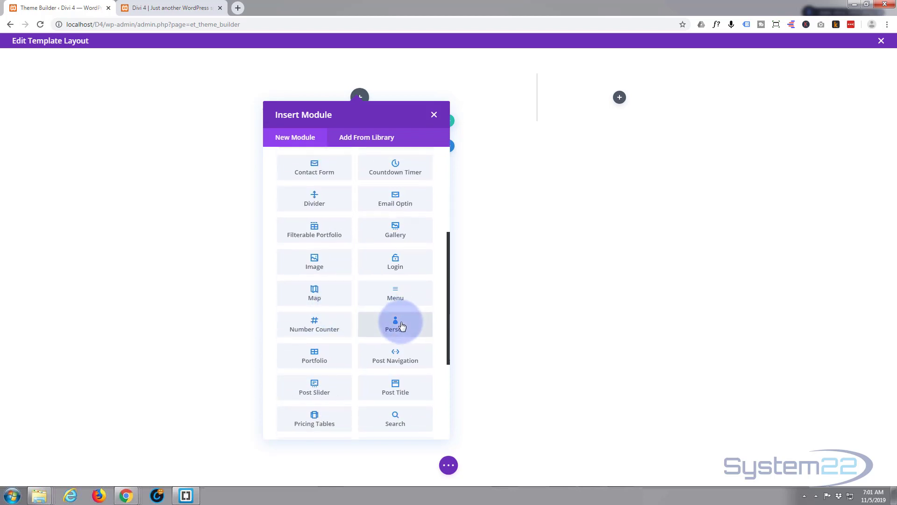
left_click(395, 293)
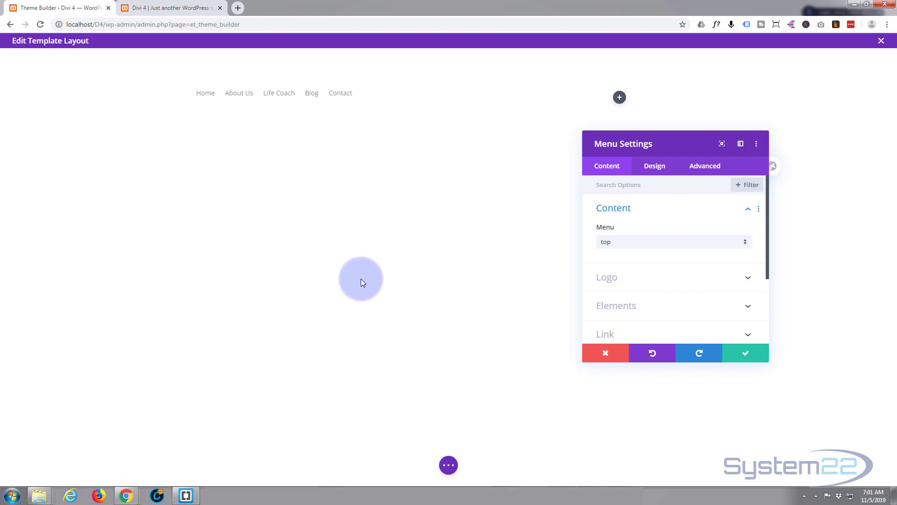
Step: Assign the "multi" menu to the Menu module and set system22-ng-100.png from the media library as its logo
left_click(650, 243)
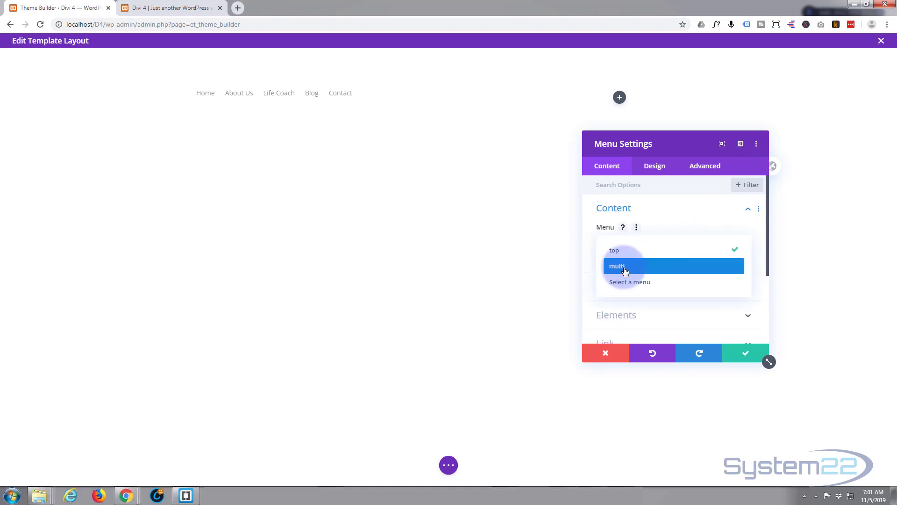
left_click(657, 266)
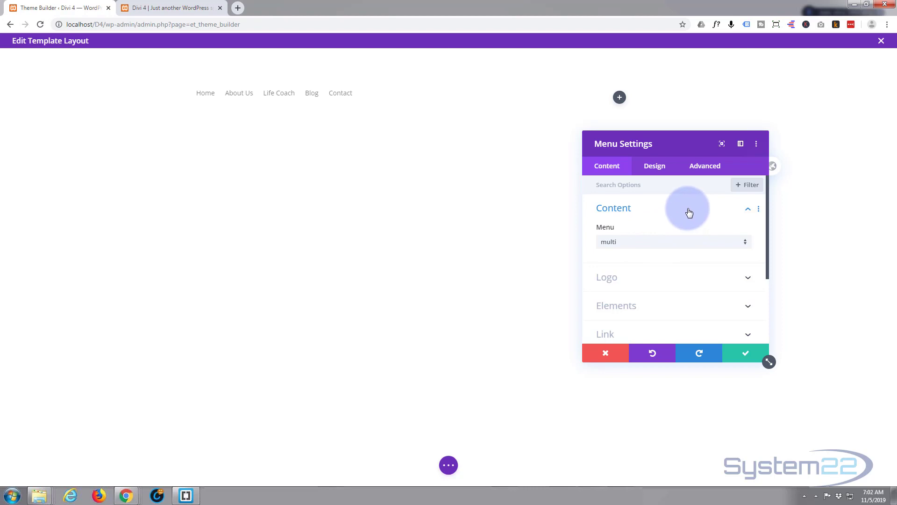
left_click(658, 280)
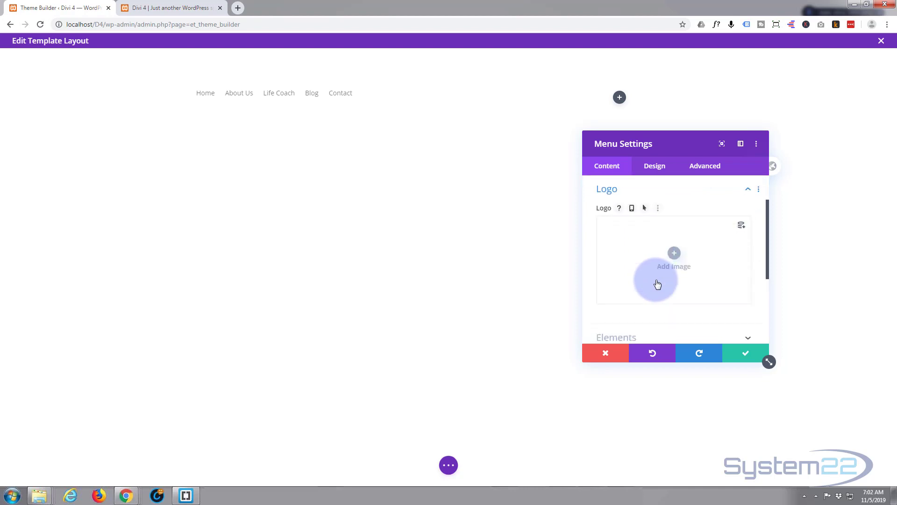
left_click(674, 257)
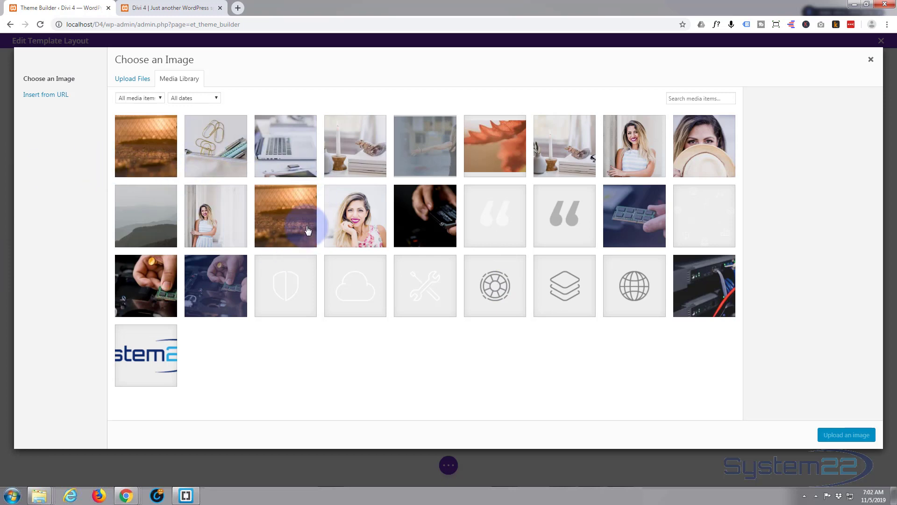
left_click(150, 360)
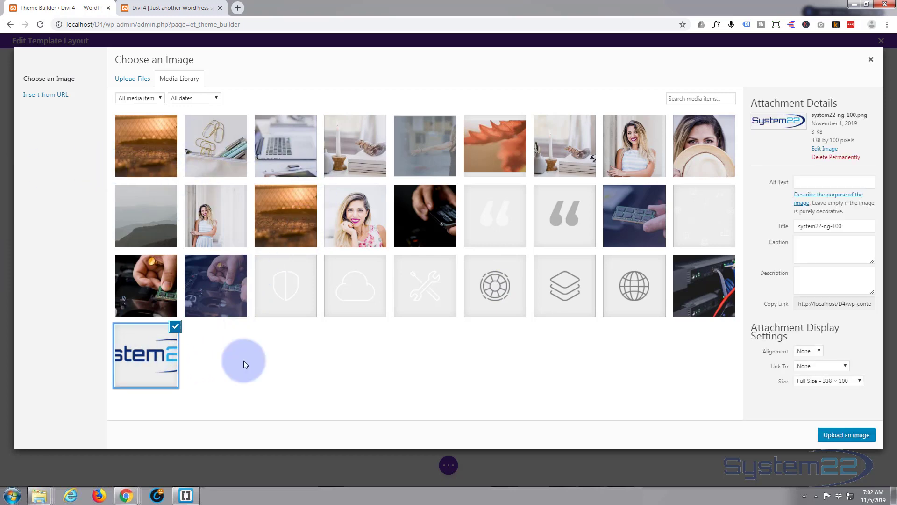
left_click(843, 437)
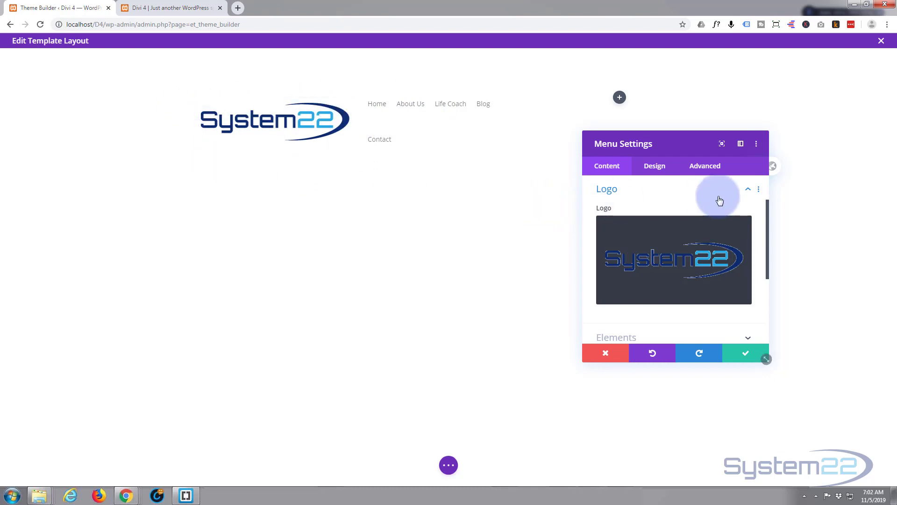
Step: Set the menu logo's maximum width to 200px in the module's sizing options
left_click(657, 168)
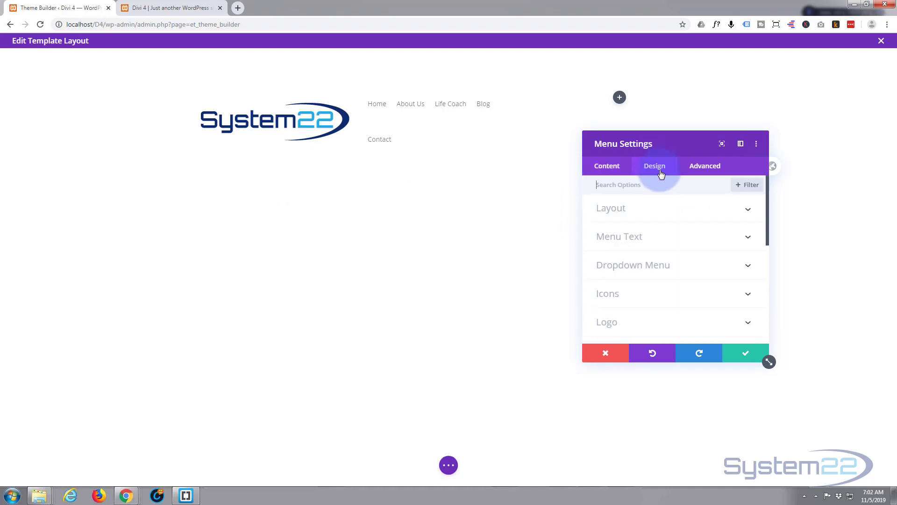
scroll(702, 241, "down", 1)
scroll(696, 248, "down", 1)
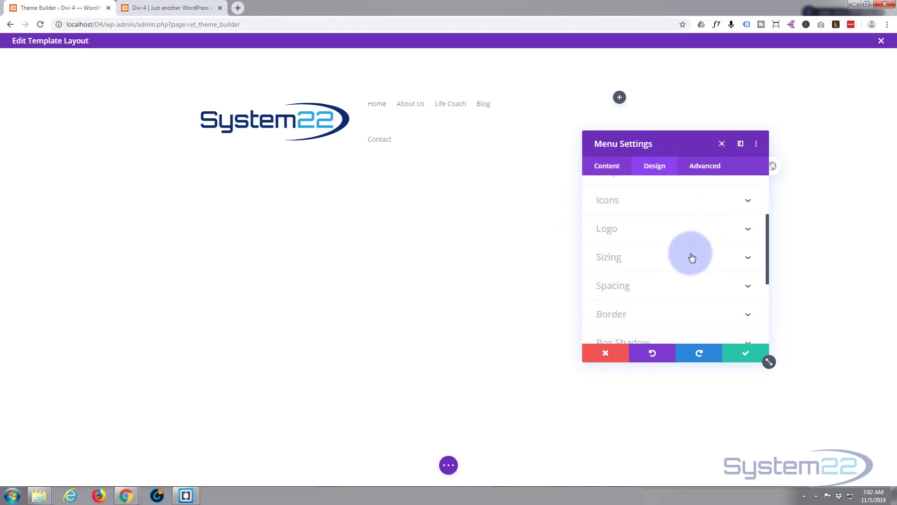
left_click(689, 257)
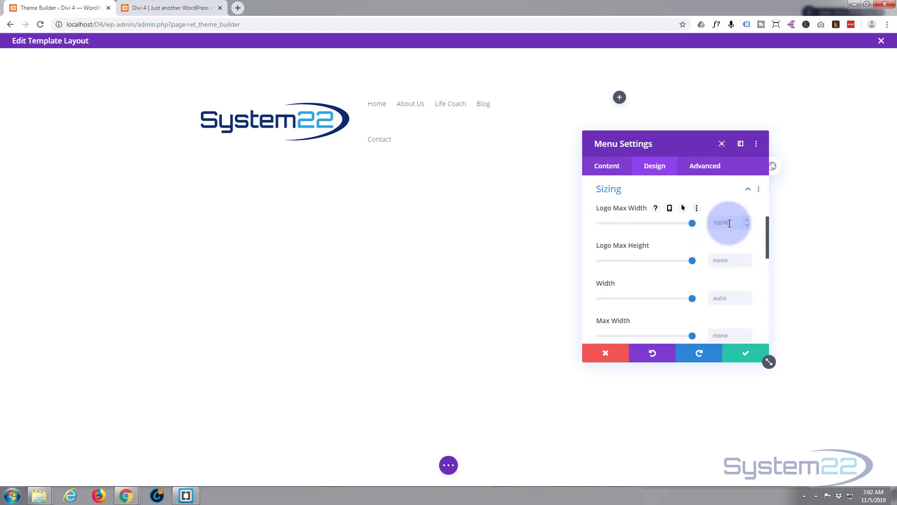
left_click_drag(730, 223, 708, 223)
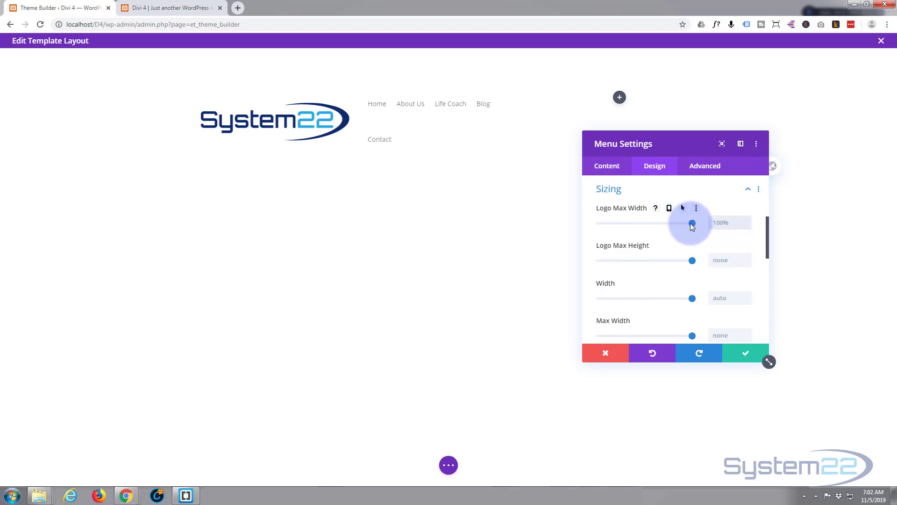
type("250px")
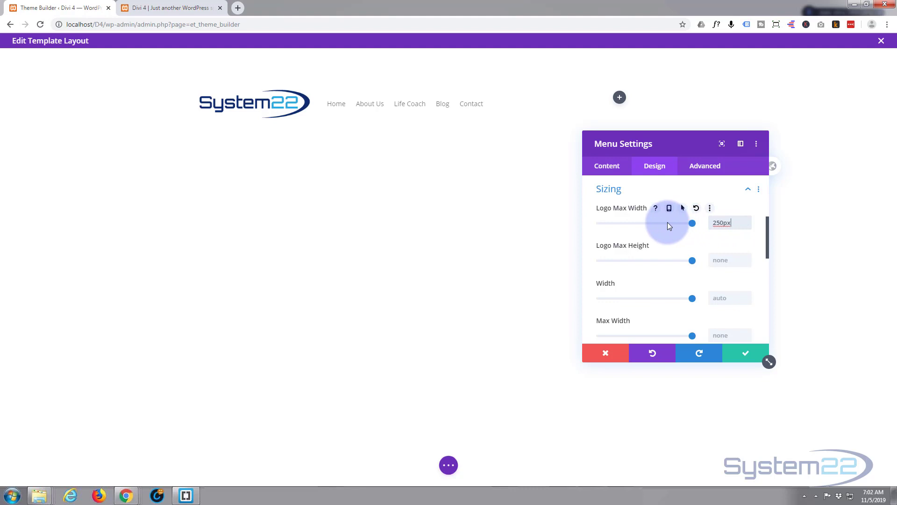
left_click(748, 225)
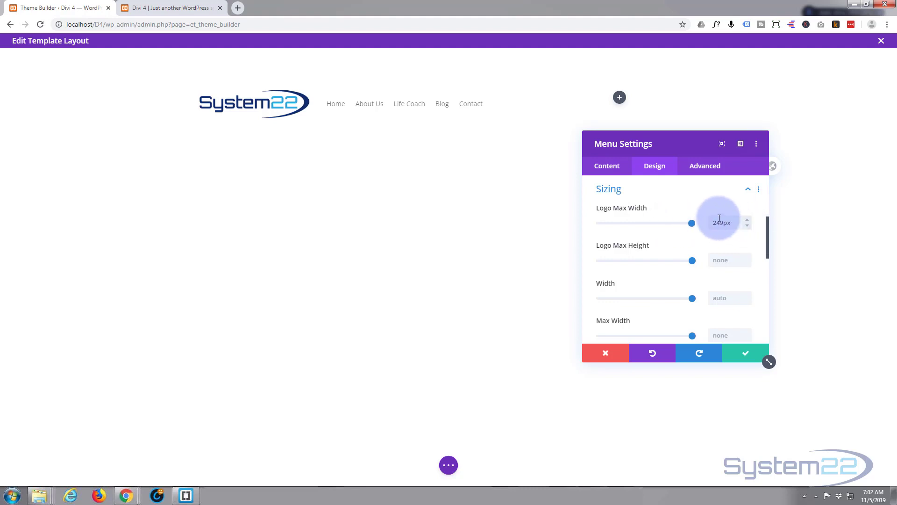
left_click_drag(716, 223, 723, 222)
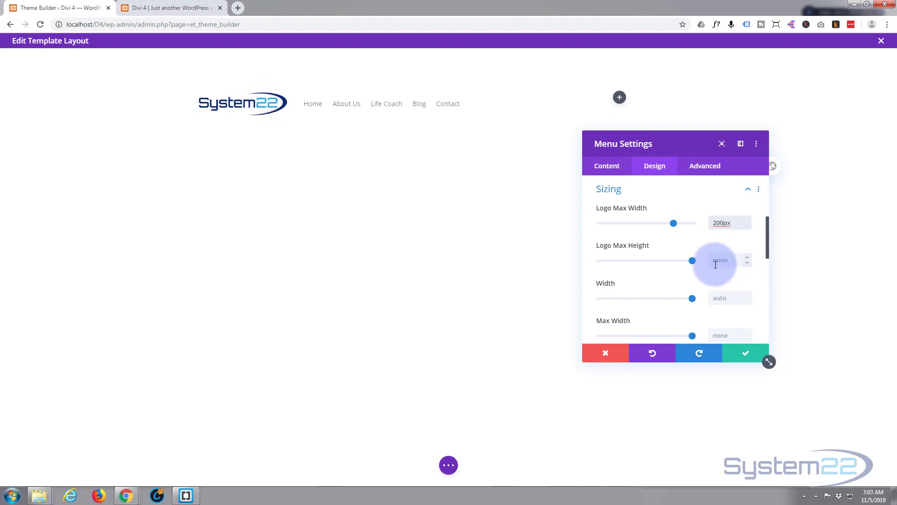
Step: Try showing the search icon in the menu, and turn it back off
left_click(614, 172)
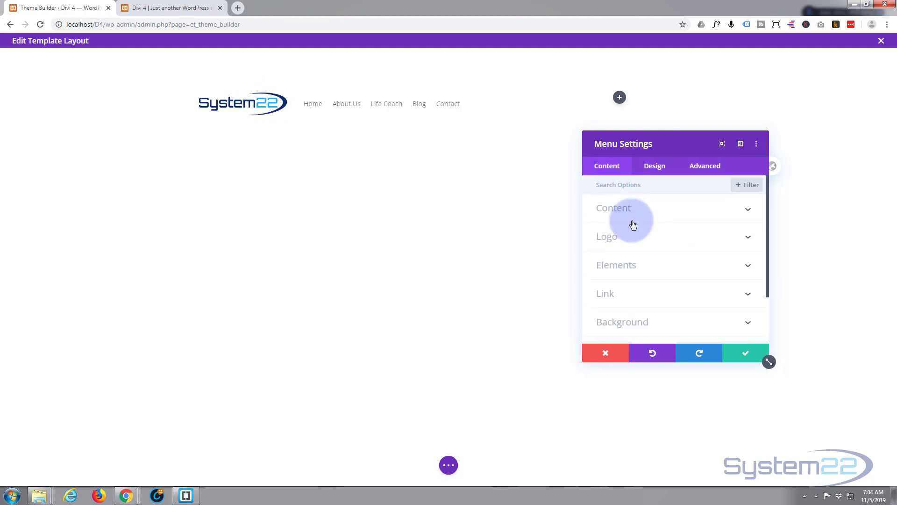
left_click(660, 269)
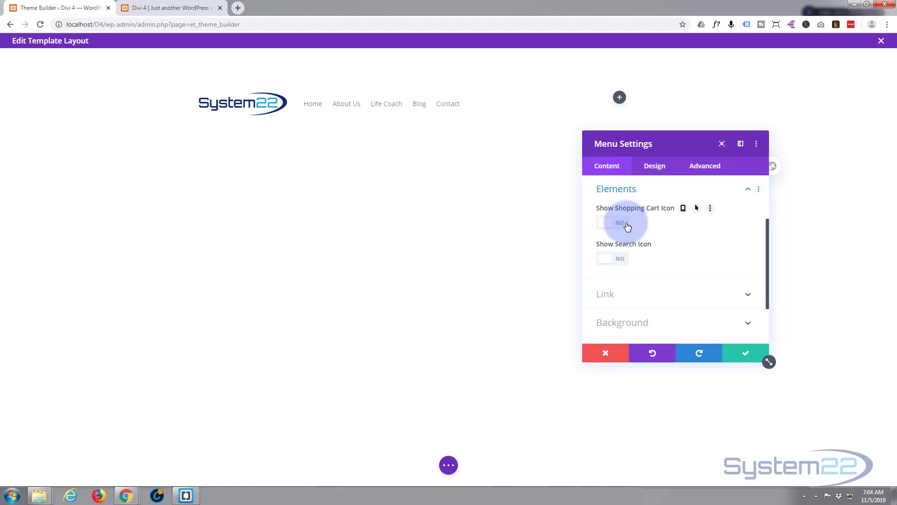
left_click(617, 261)
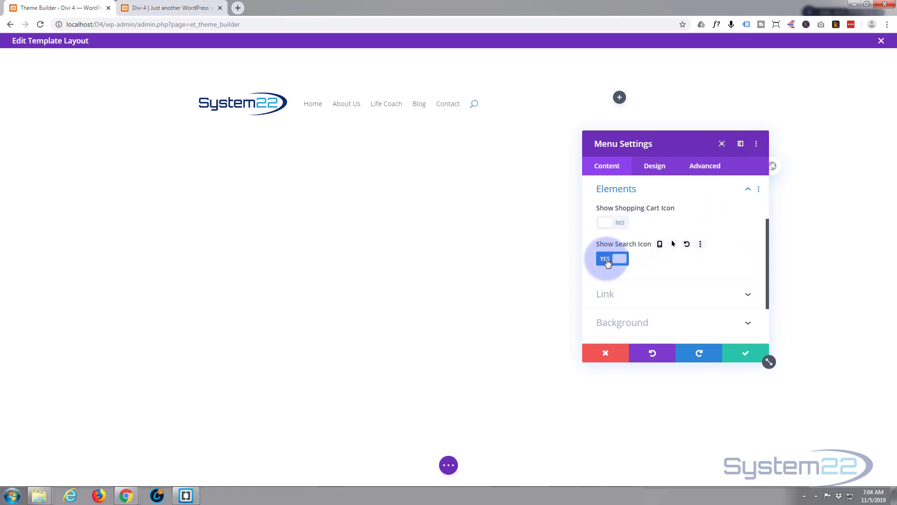
left_click(636, 257)
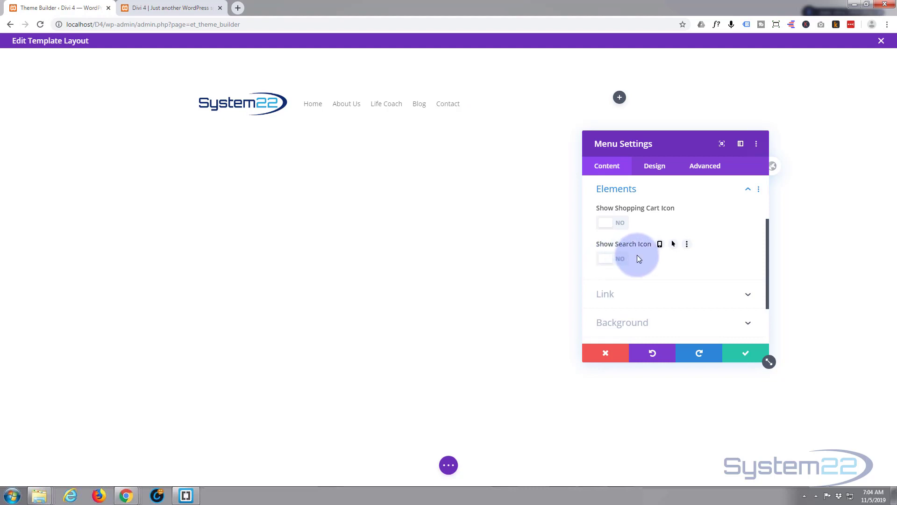
Step: Link the menu logo to the site's homepage using the dynamic Homepage Link
scroll(653, 247, "down", 2)
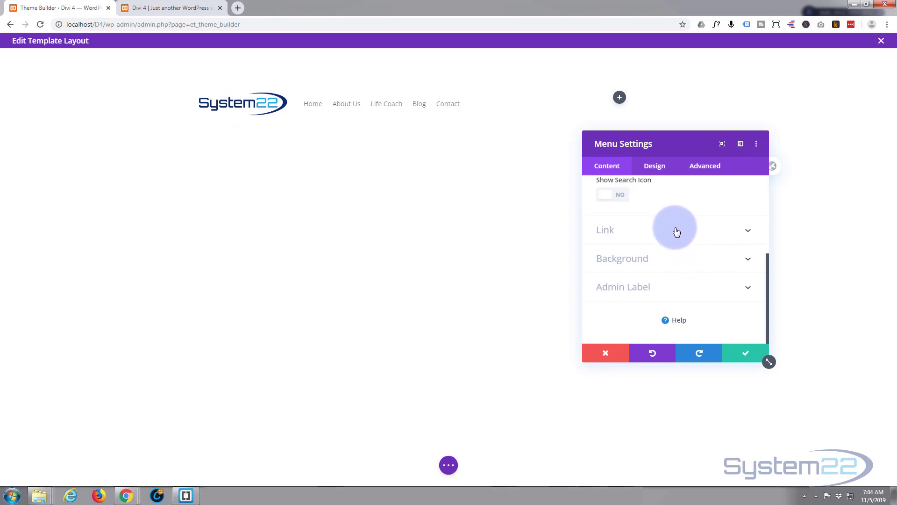
left_click(700, 232)
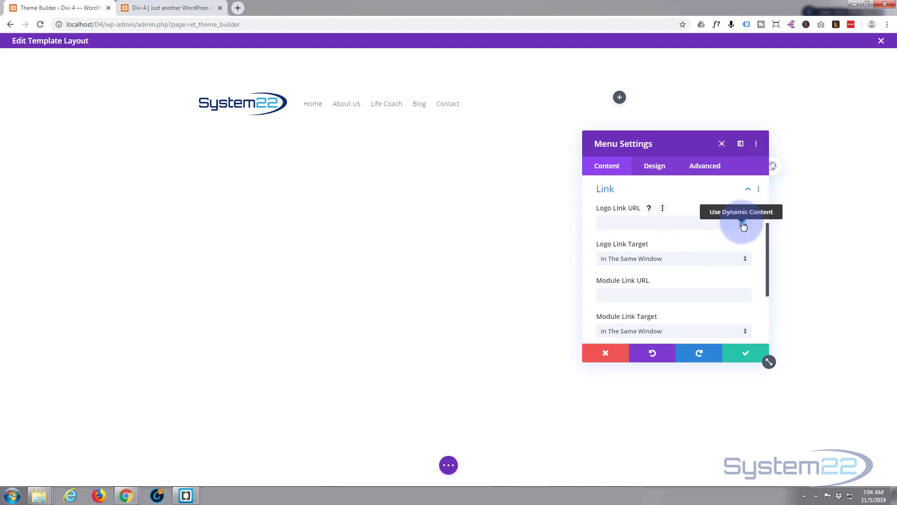
left_click(743, 226)
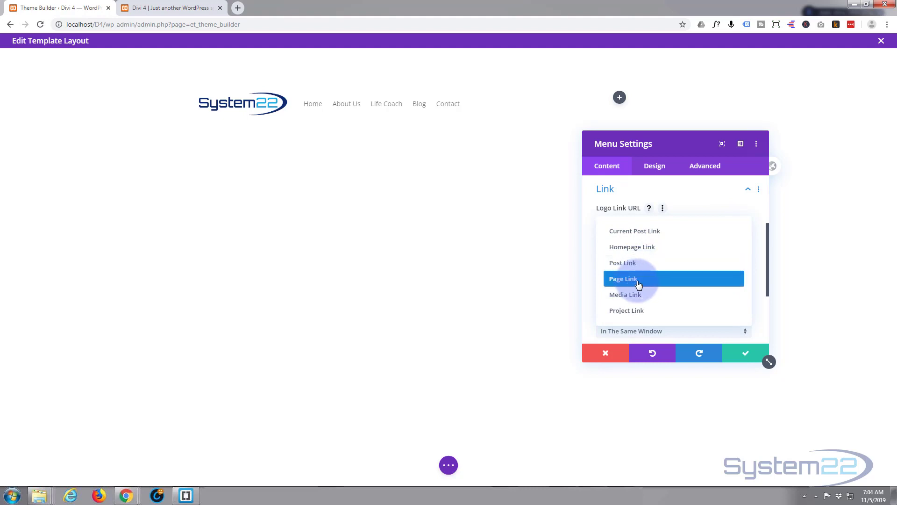
left_click(631, 249)
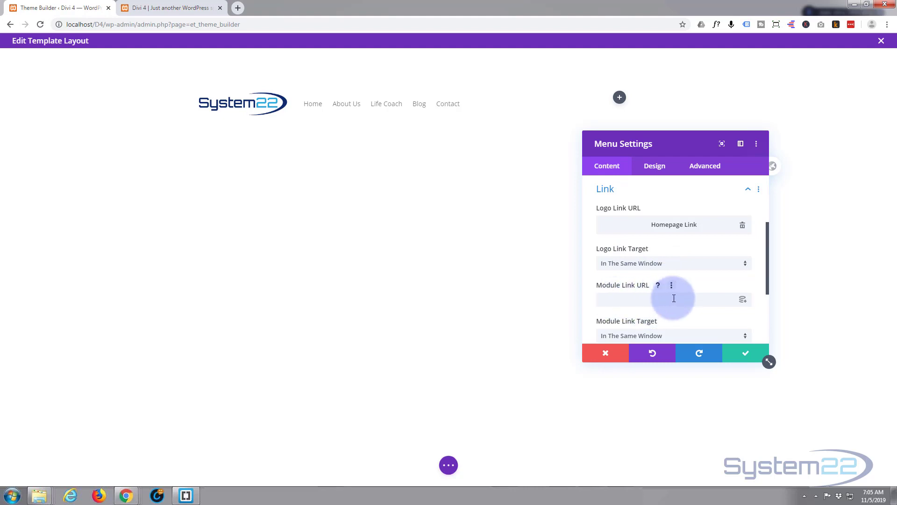
Step: Try solid background colors on the menu module, including #0c71c3, #00c1c1 and #3c6800, and remove the background color
scroll(683, 239, "down", 2)
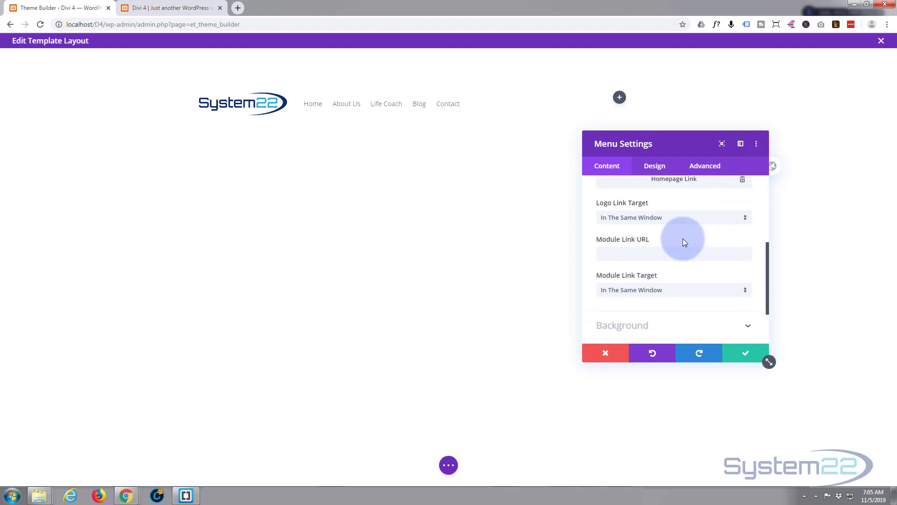
scroll(685, 243, "down", 1)
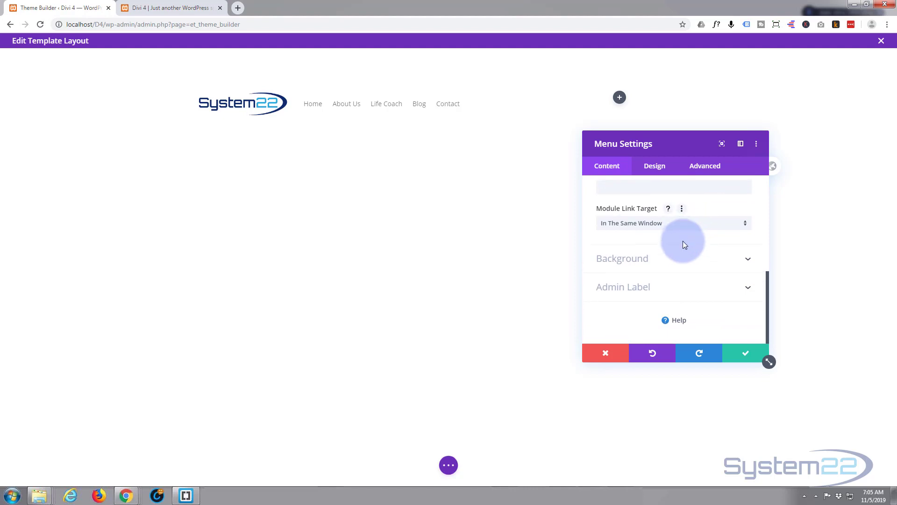
left_click(707, 258)
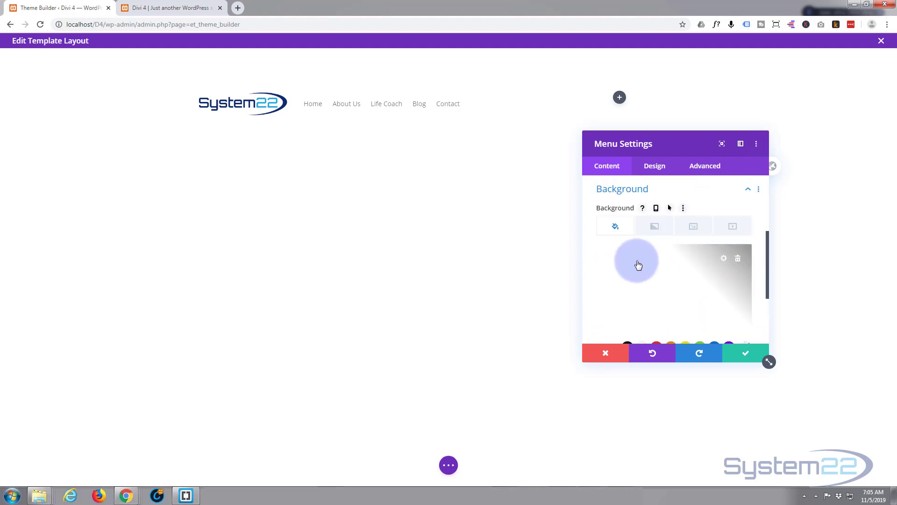
left_click(609, 226)
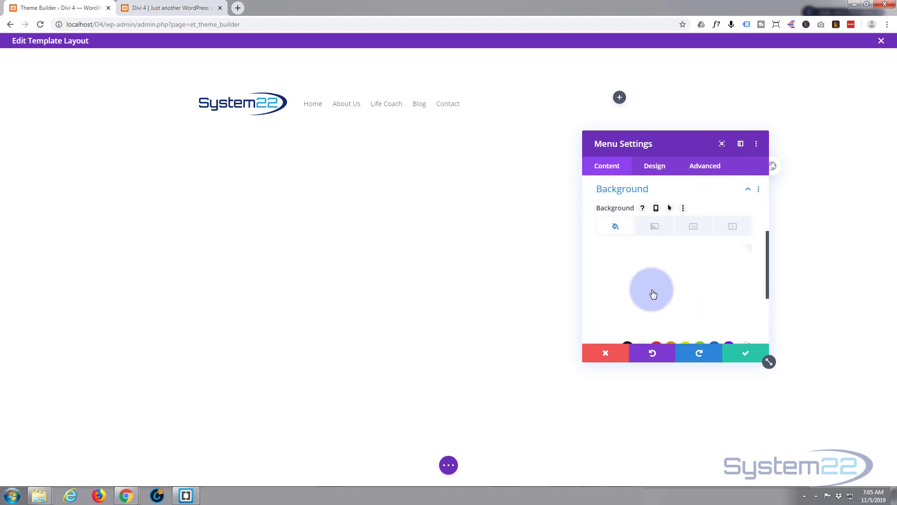
scroll(651, 289, "down", 1)
left_click(715, 301)
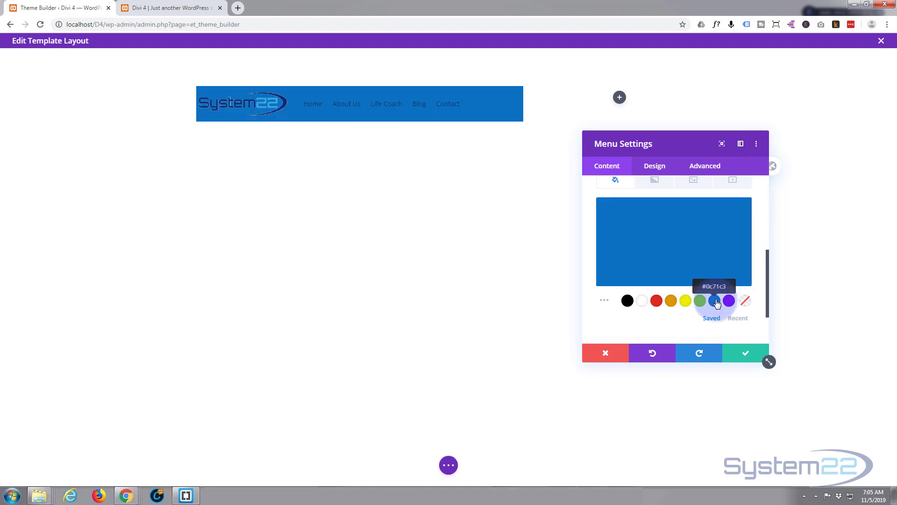
left_click(649, 245)
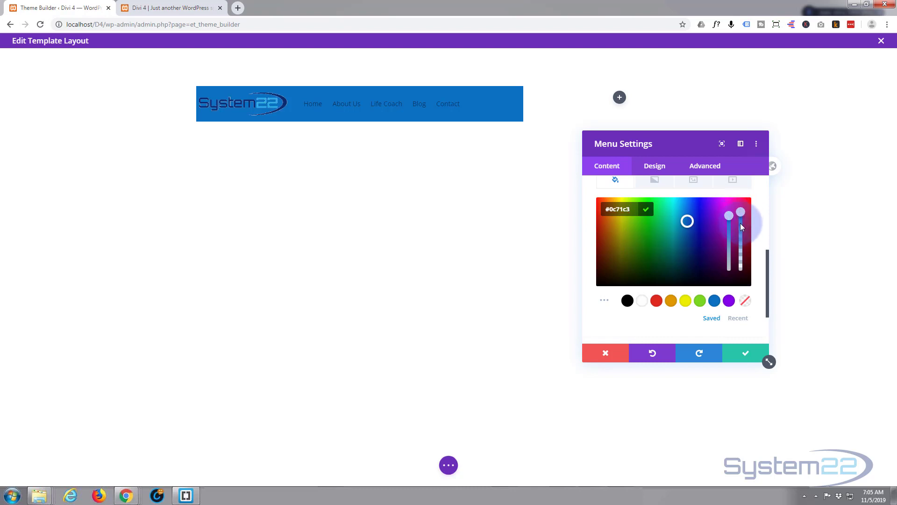
mouse_move(740, 223)
left_mouse_down()
mouse_move(743, 267)
mouse_move(742, 205)
mouse_move(733, 281)
mouse_move(727, 215)
left_mouse_up()
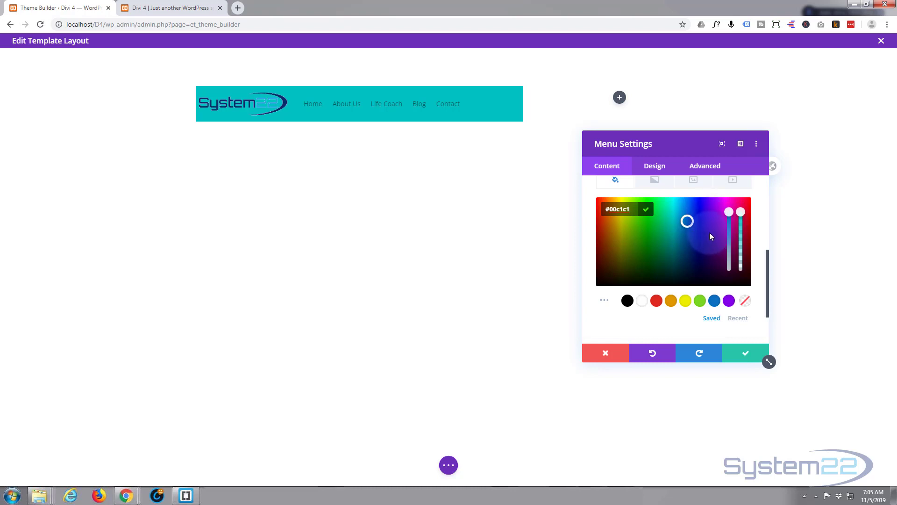
scroll(710, 236, "up", 1)
left_click(634, 298)
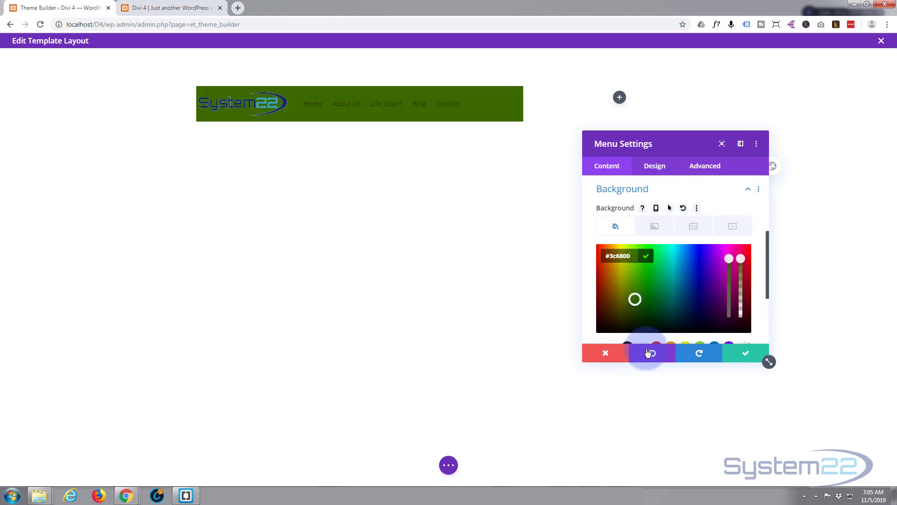
scroll(603, 248, "down", 2)
scroll(603, 280, "up", 1)
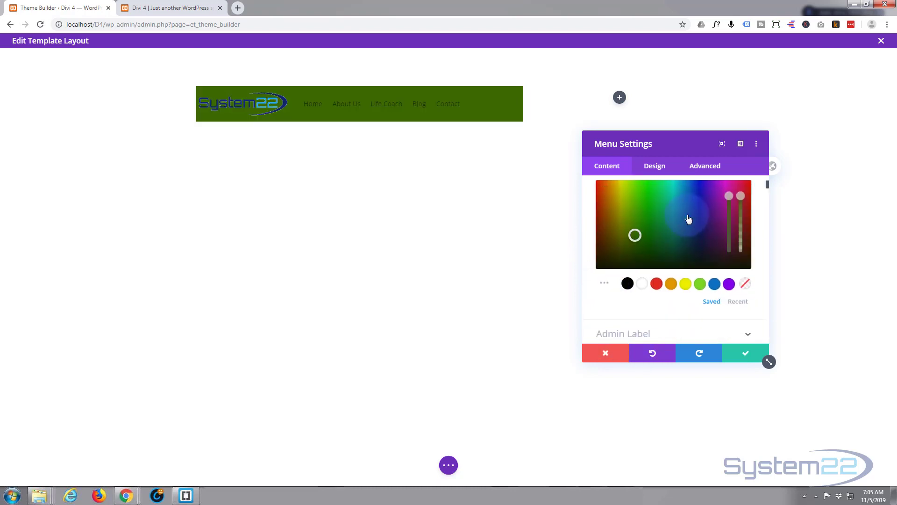
scroll(689, 219, "up", 2)
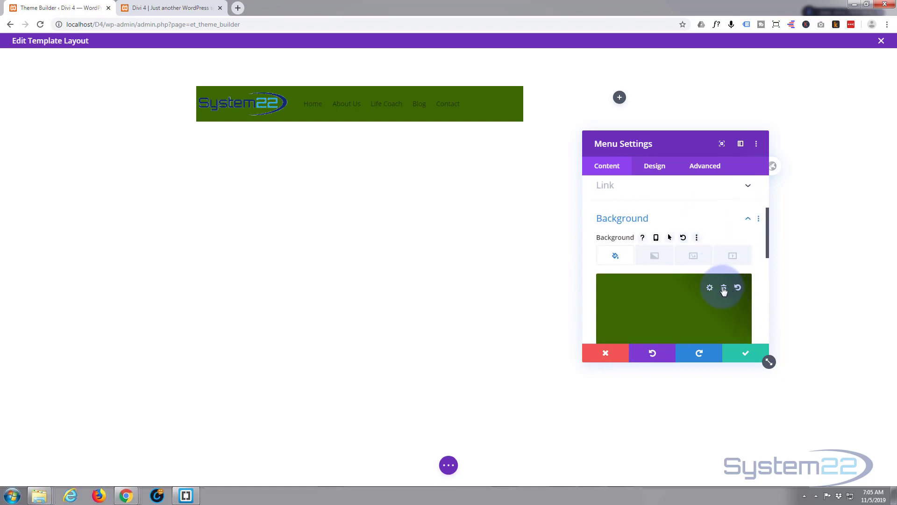
left_click(724, 288)
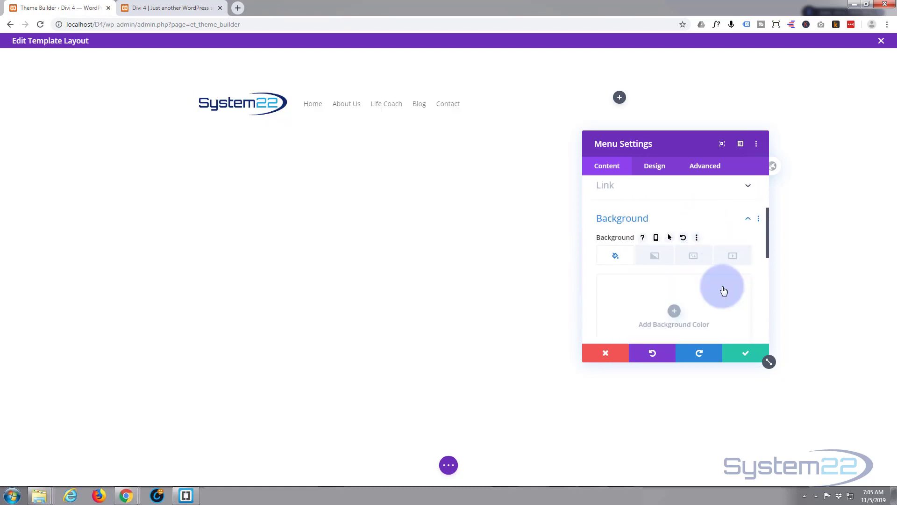
Step: Try a background gradient on the menu module with the default colors, and remove it
left_click(656, 257)
scroll(660, 254, "down", 2)
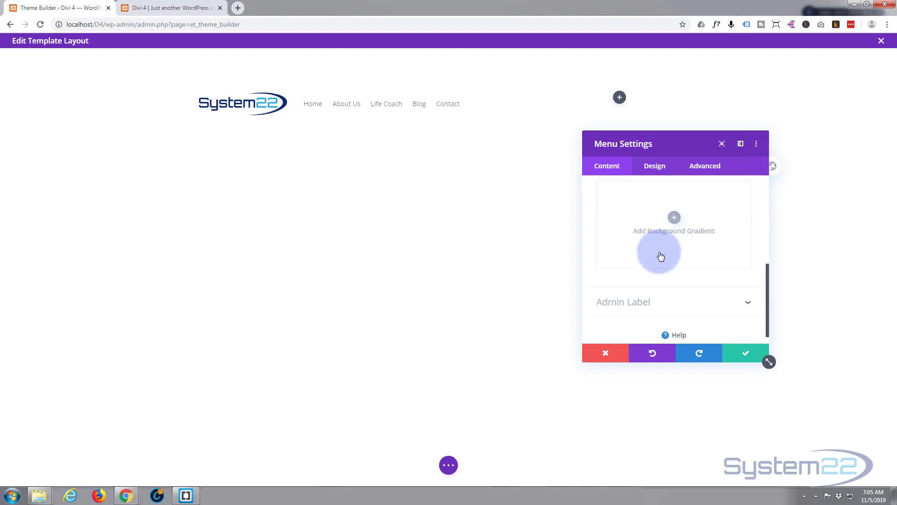
left_click(673, 217)
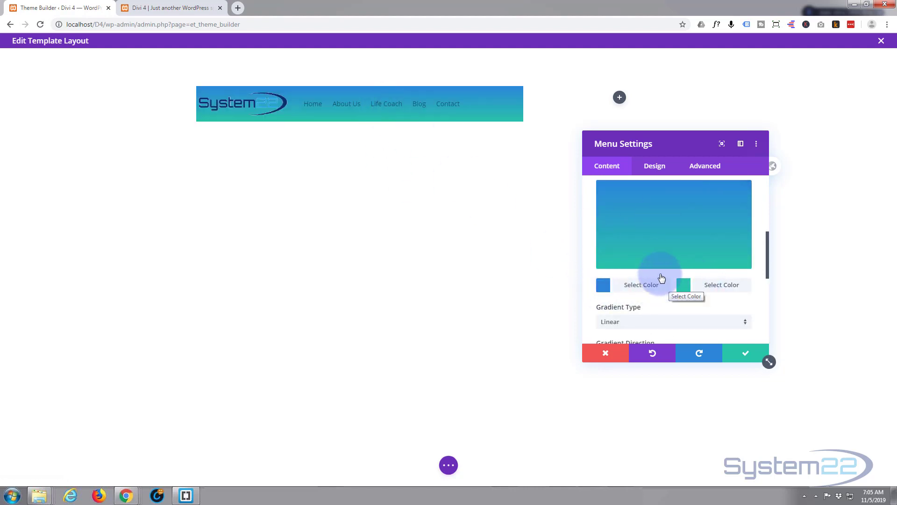
mouse_move(659, 218)
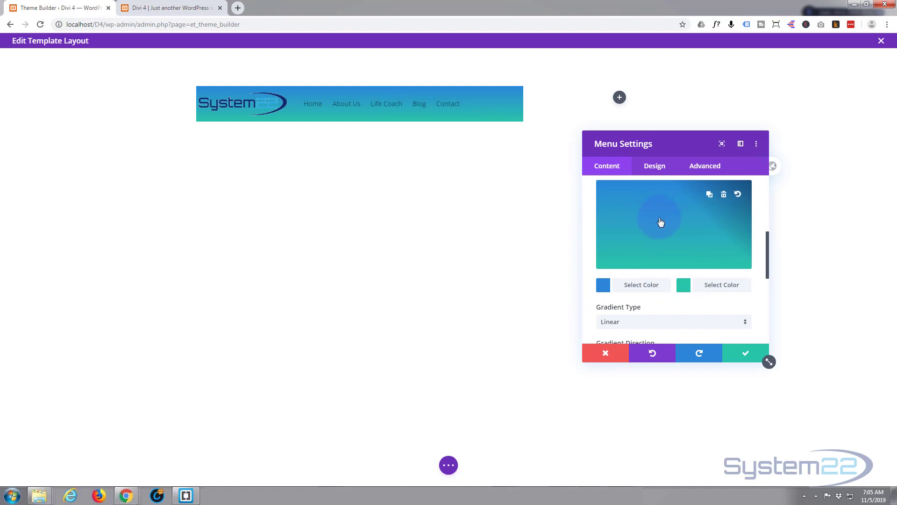
scroll(660, 222, "up", 3)
left_click(724, 288)
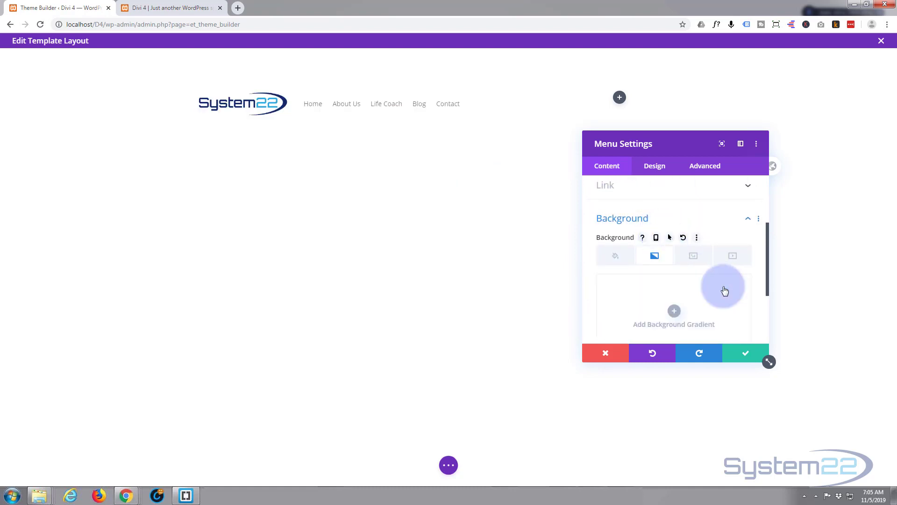
Step: Look through the menu module's background image and video options, and save the module settings
left_click(701, 258)
left_click(734, 256)
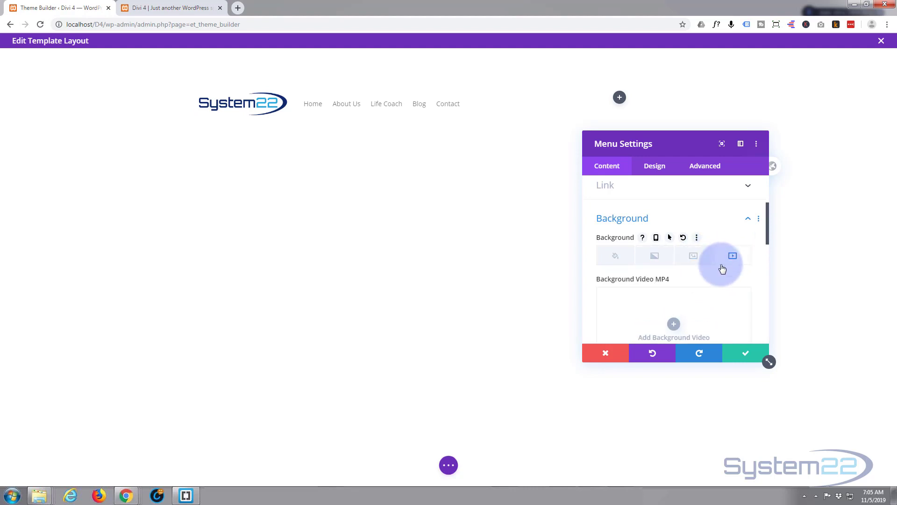
scroll(676, 304, "down", 5)
scroll(677, 302, "down", 1)
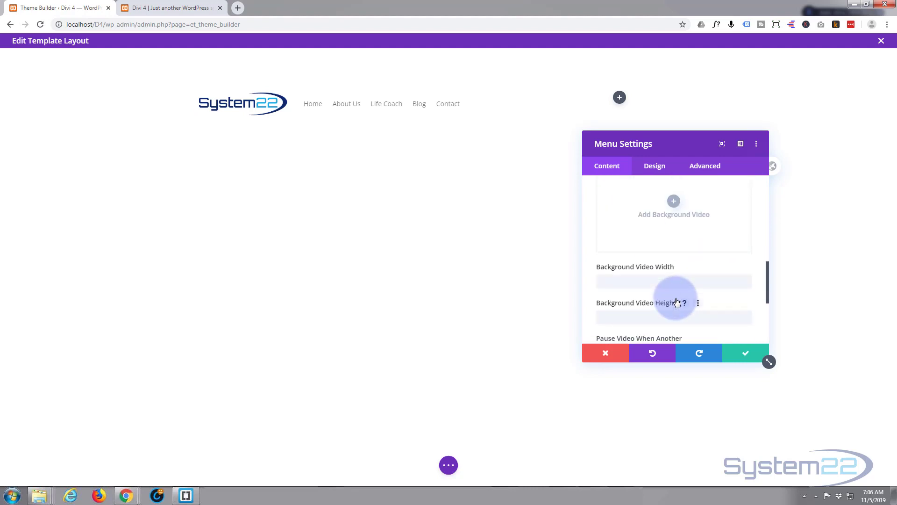
scroll(688, 291, "up", 5)
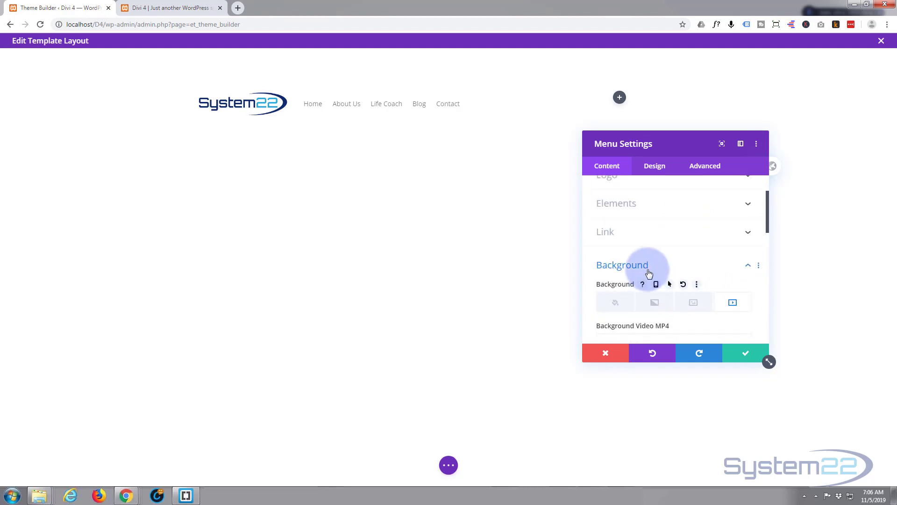
left_click(698, 265)
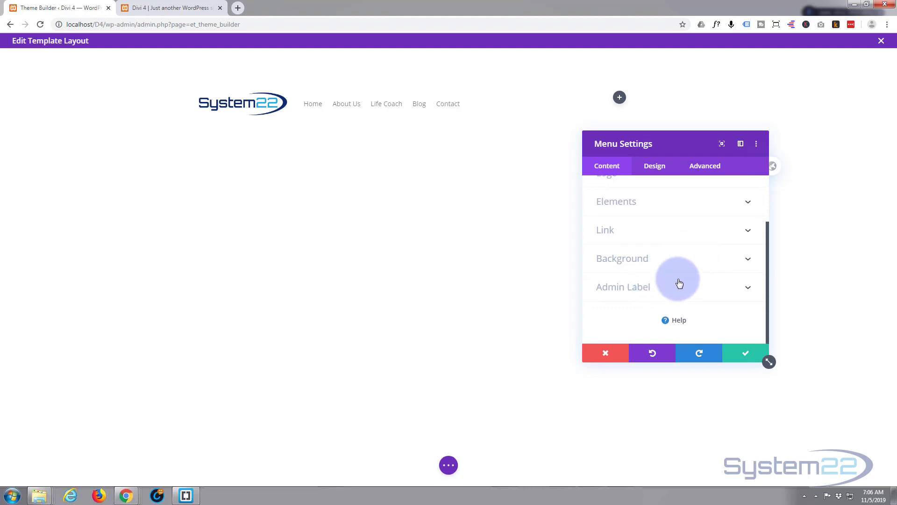
left_click(745, 355)
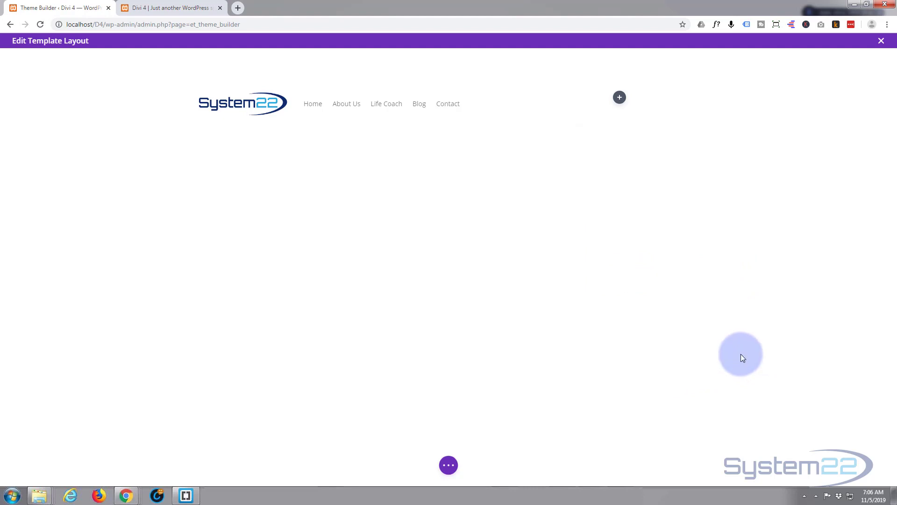
Step: Look at the header layout in wireframe view and return to the desktop view
left_click(448, 465)
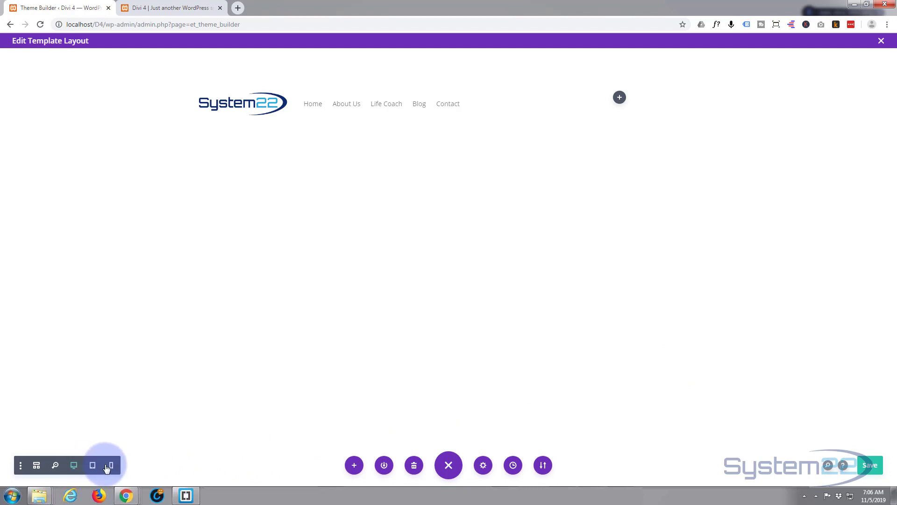
left_click(37, 466)
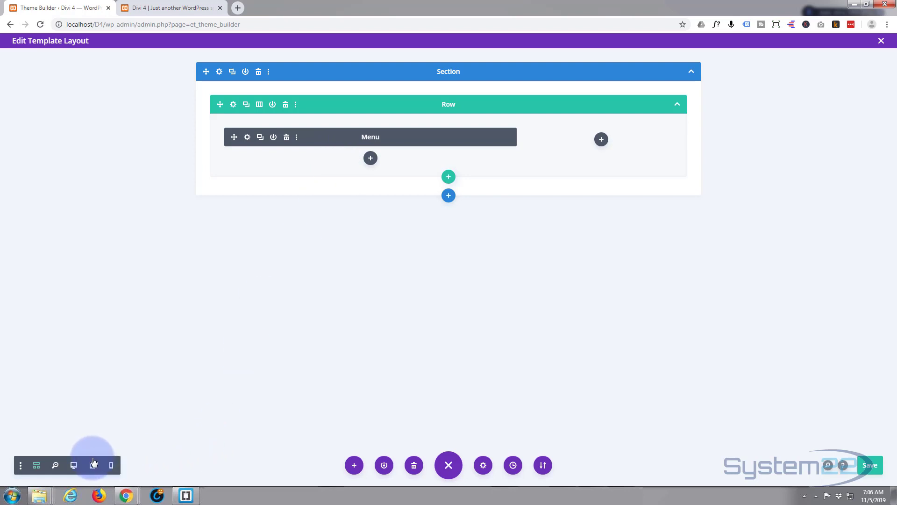
left_click(76, 468)
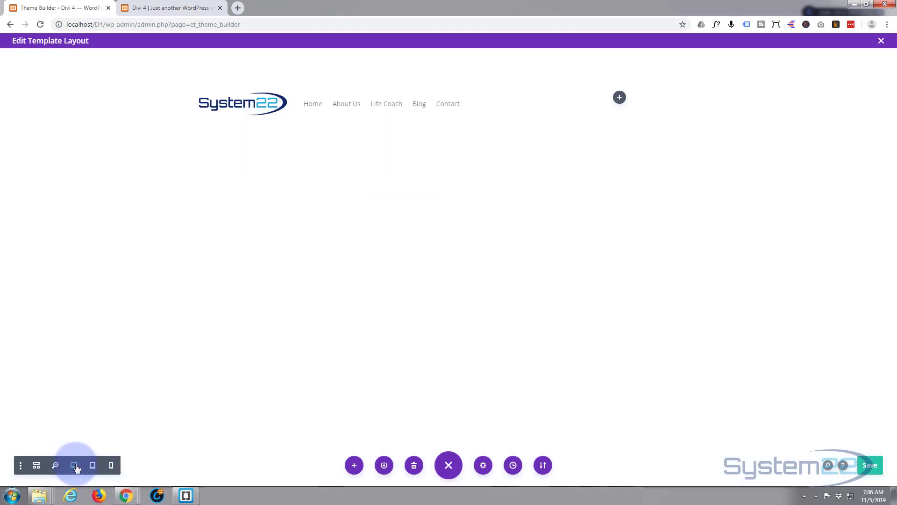
Step: Set the menu module's admin label to "Custom Menu", and check the label in wireframe view
left_click(357, 107)
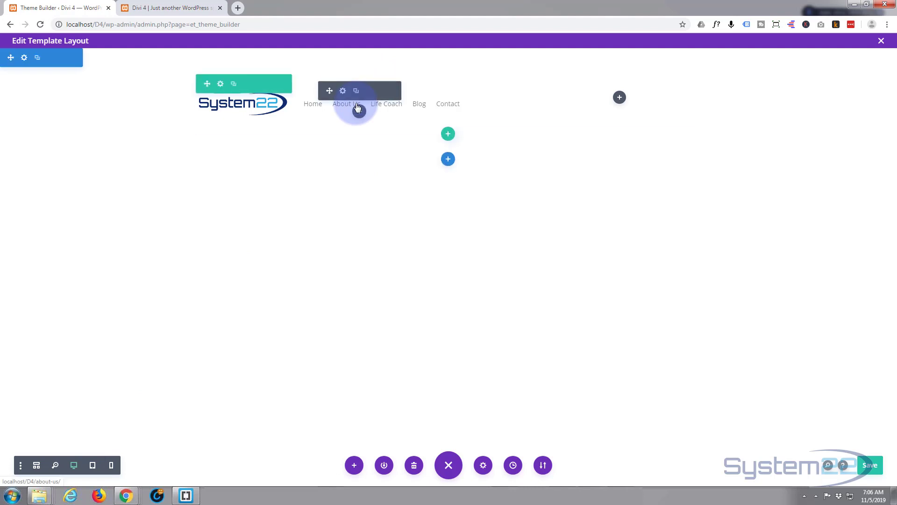
left_click(344, 92)
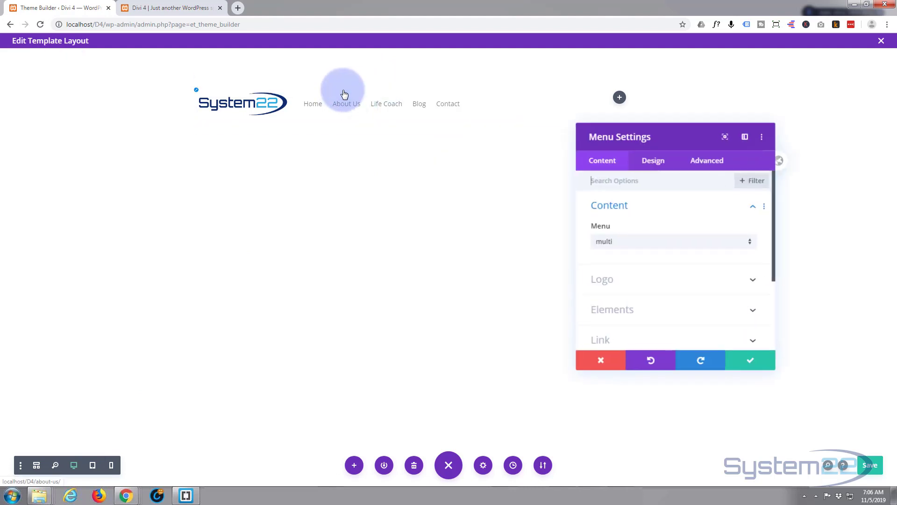
scroll(608, 281, "down", 3)
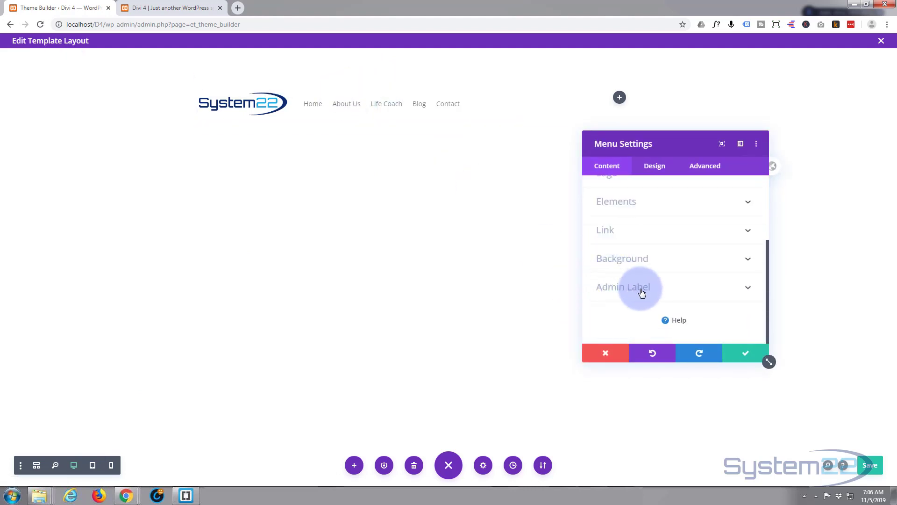
left_click(634, 287)
left_click(626, 278)
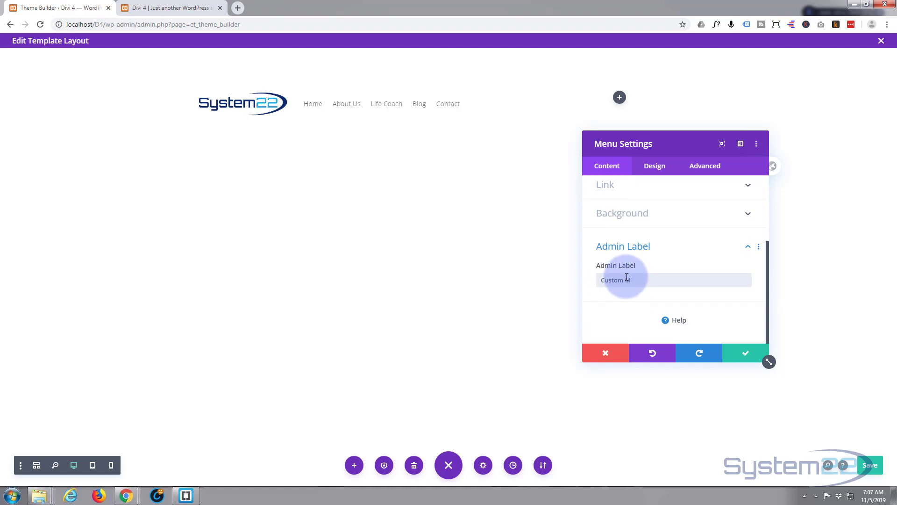
type("Custom Menu")
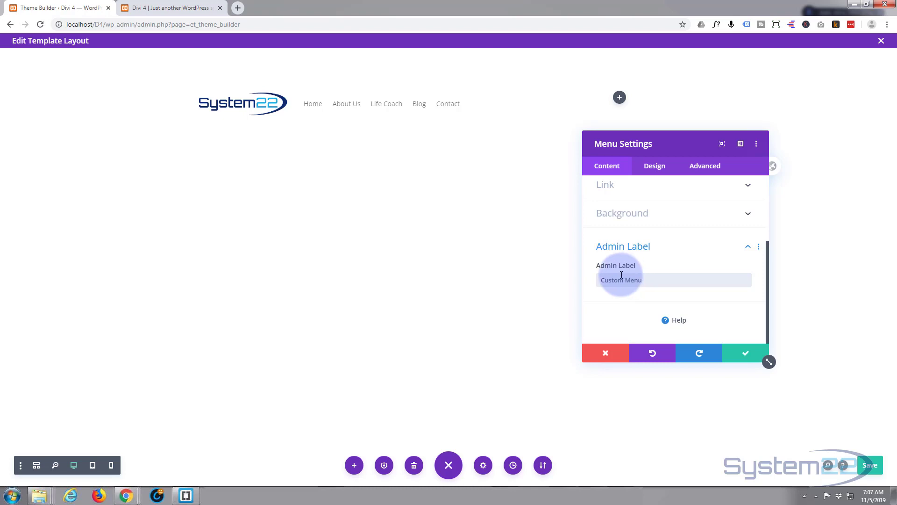
left_click(745, 353)
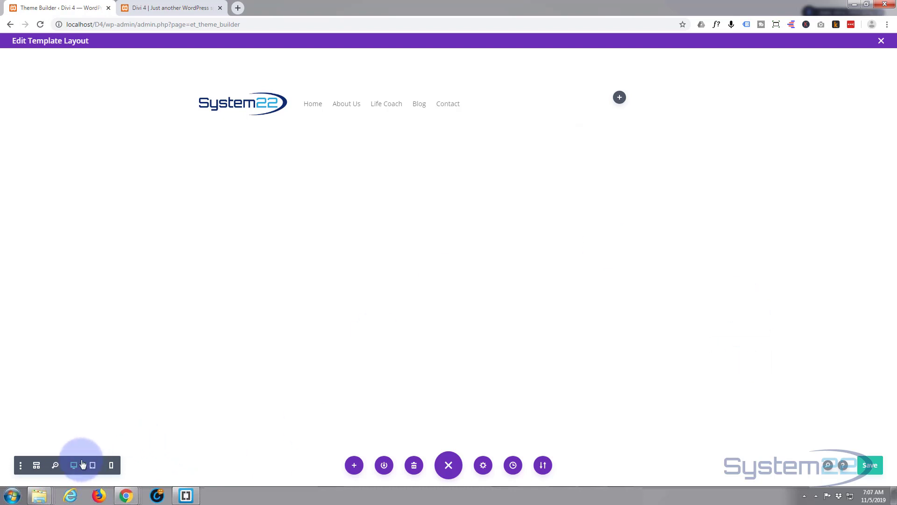
left_click(37, 465)
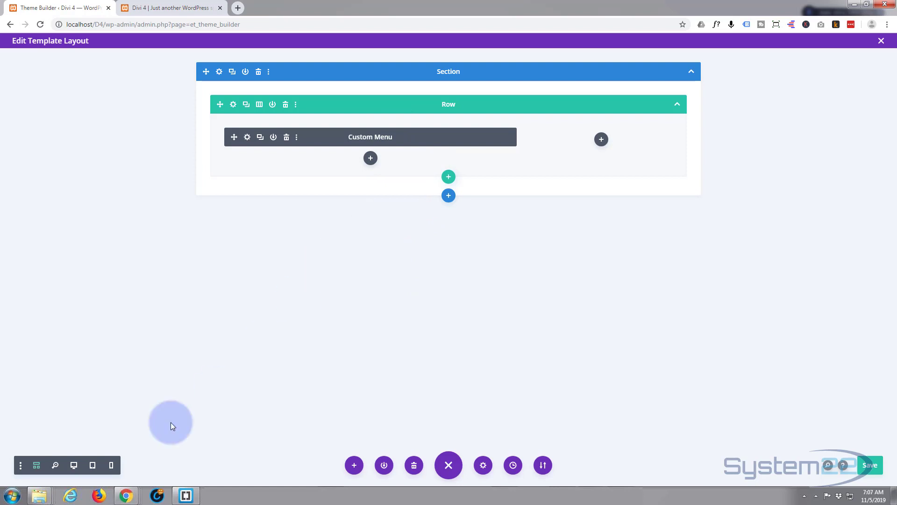
left_click(75, 466)
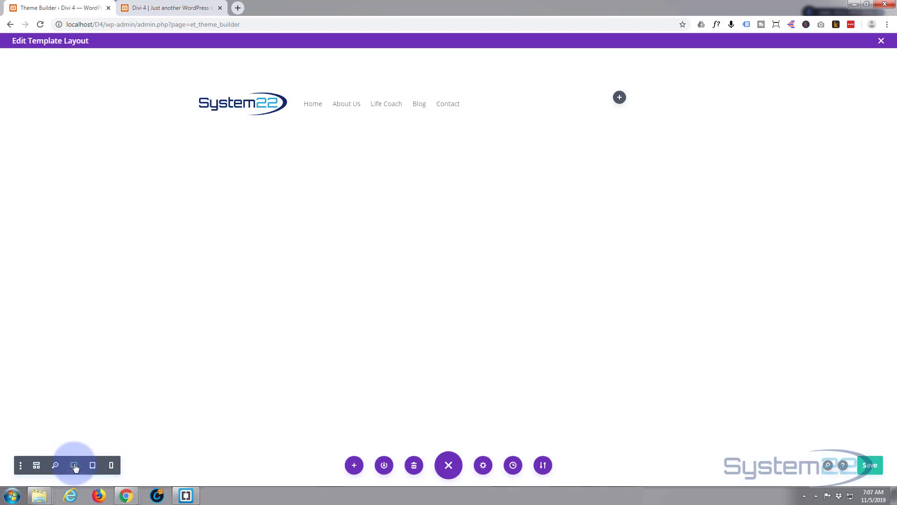
Step: Open the layout options in the menu module's design settings
mouse_move(263, 103)
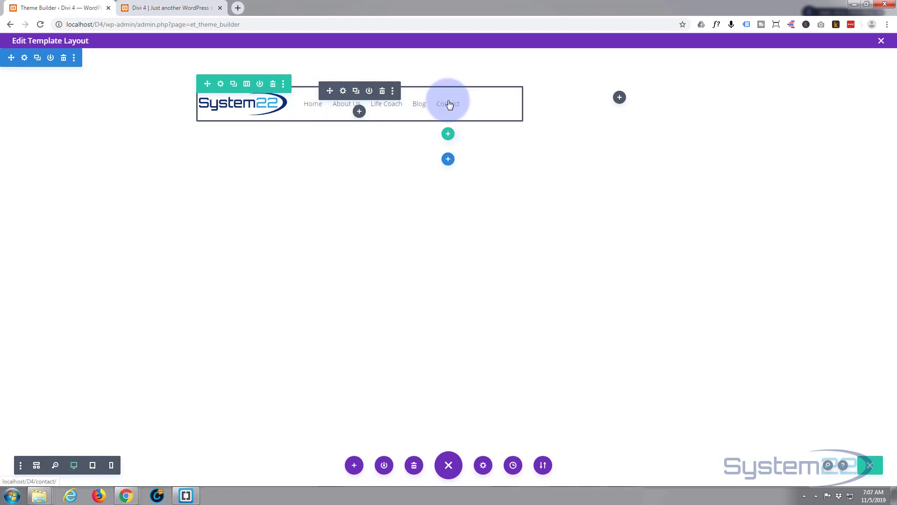
left_click(344, 91)
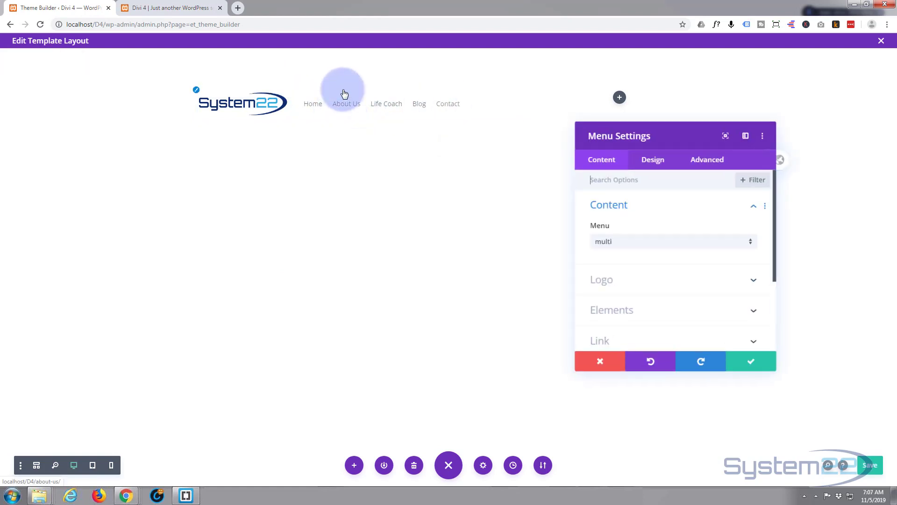
scroll(661, 243, "down", 1)
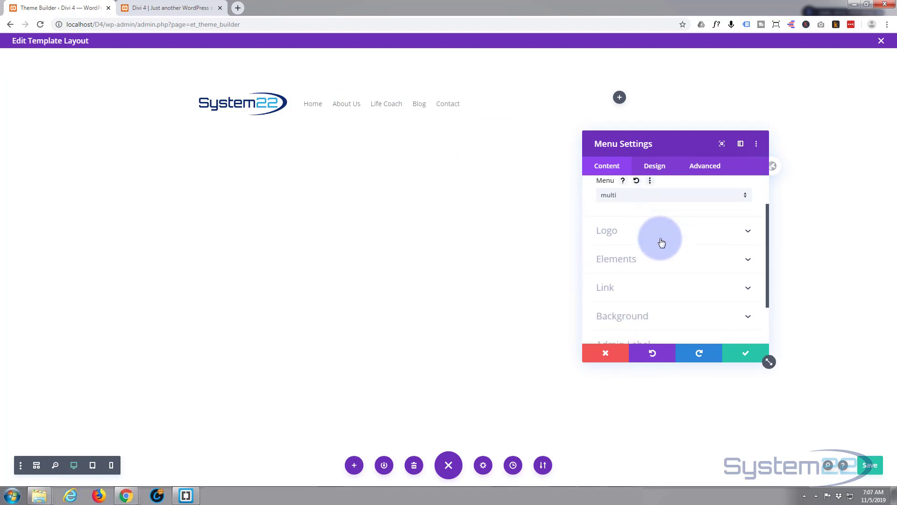
scroll(662, 242, "up", 1)
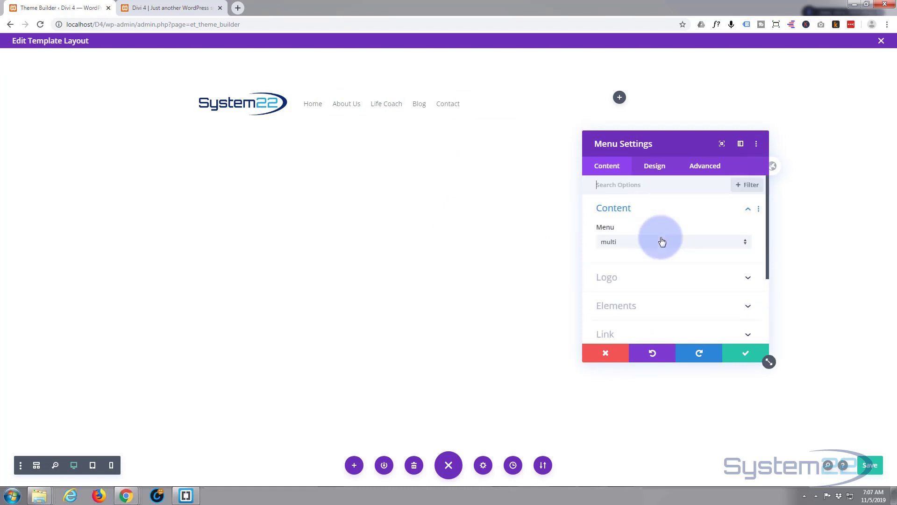
left_click(660, 167)
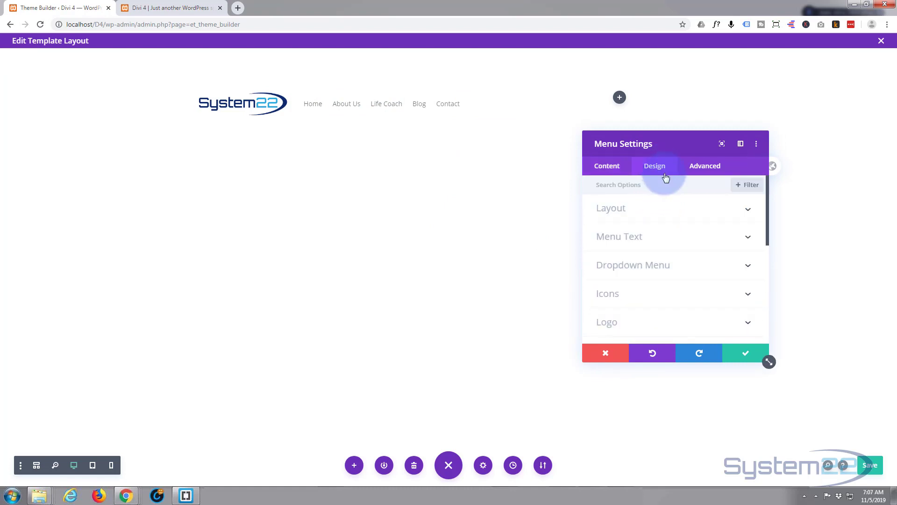
left_click(692, 209)
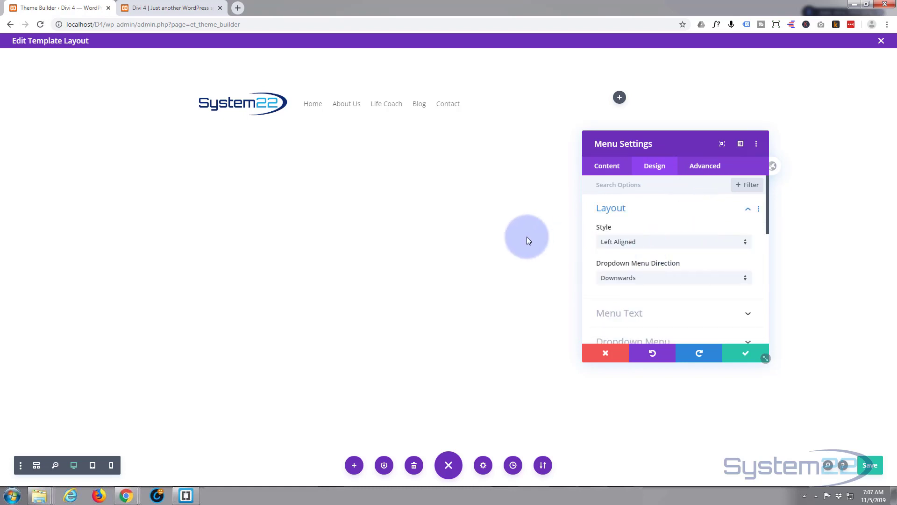
Step: Try the Centered and Inline Centered Logo menu styles, and set the style back to Left Aligned
left_click(718, 248)
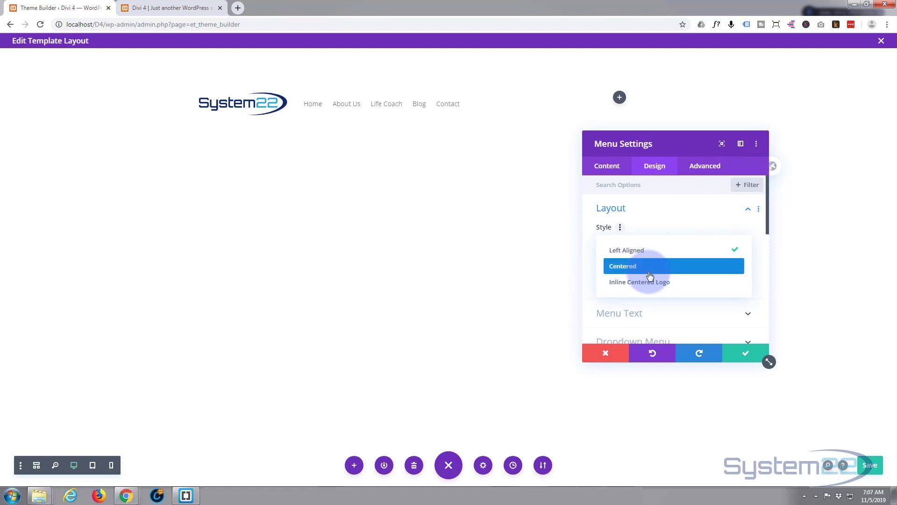
left_click(650, 275)
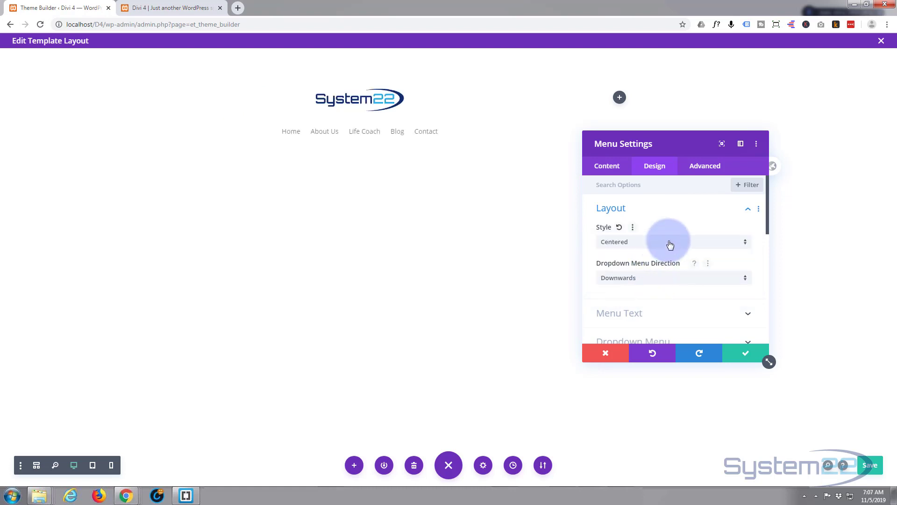
left_click(667, 240)
left_click(663, 285)
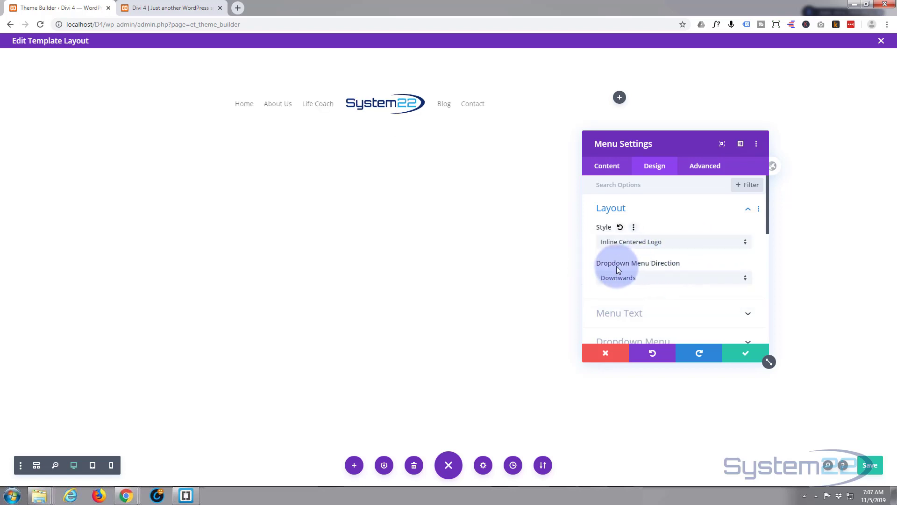
left_click(661, 281)
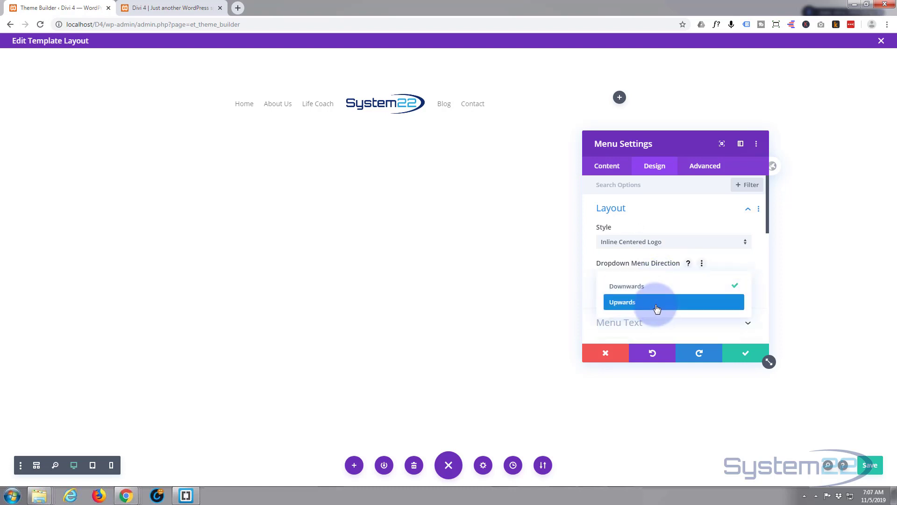
left_click(682, 242)
left_click(676, 251)
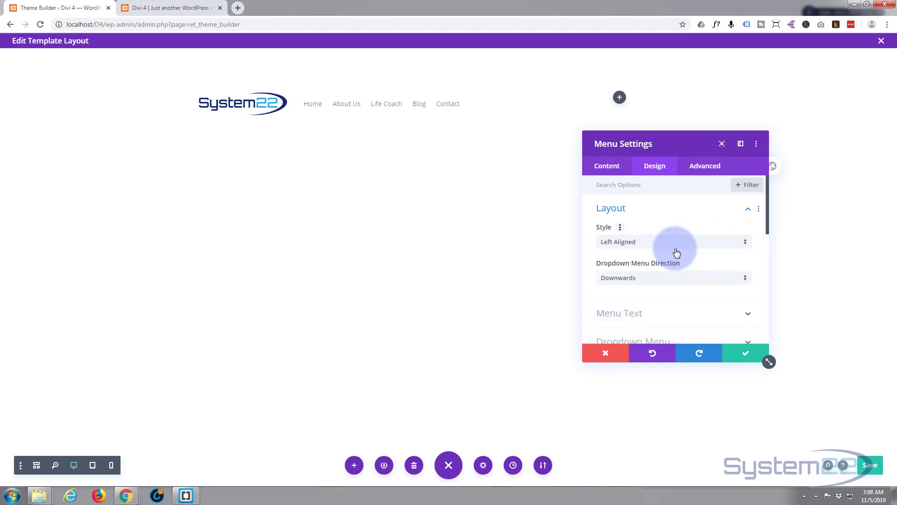
Step: Set the active link color in the menu text options to the saved blue
scroll(685, 289, "down", 3)
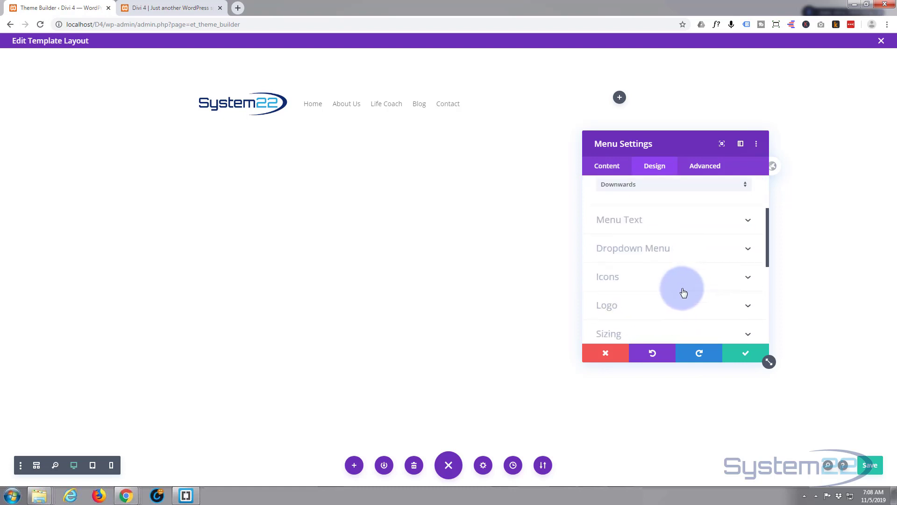
left_click(686, 215)
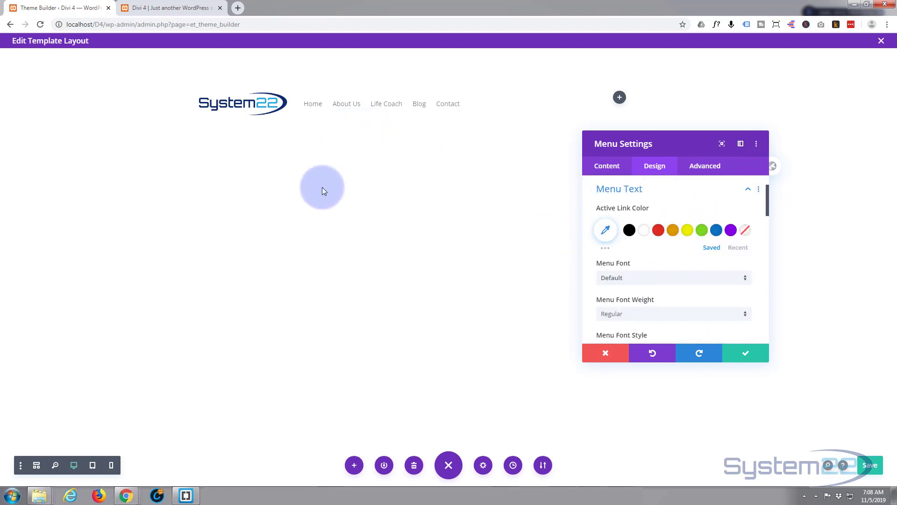
left_click(718, 232)
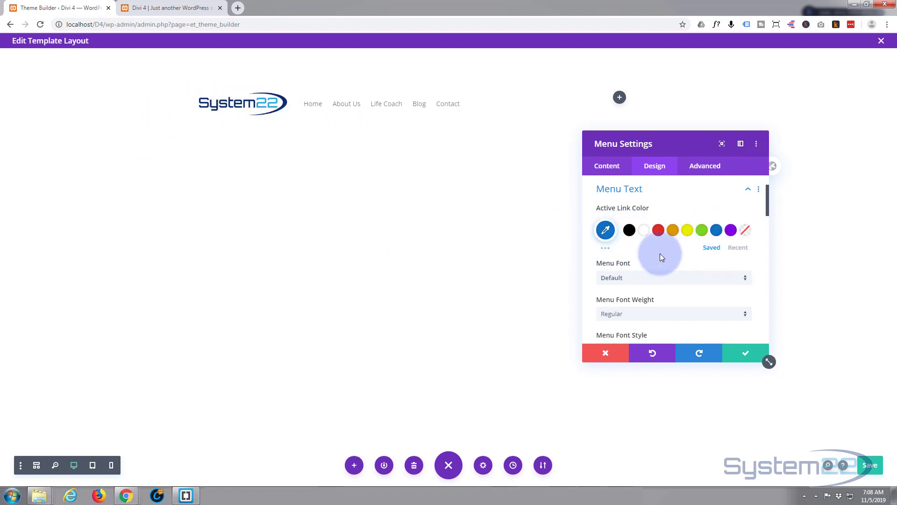
scroll(672, 248, "down", 1)
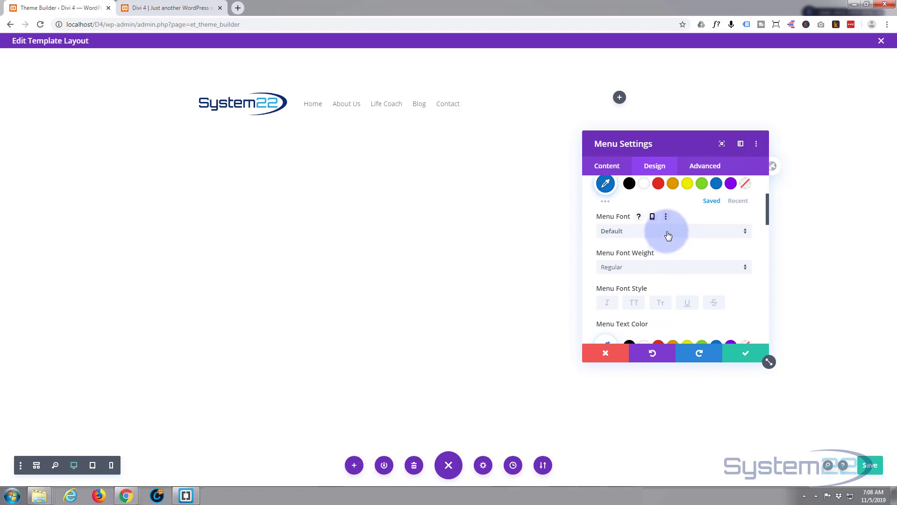
Step: Look through the available menu fonts, keep the font on Default, and set the menu font weight to Semi Bold
left_click(669, 232)
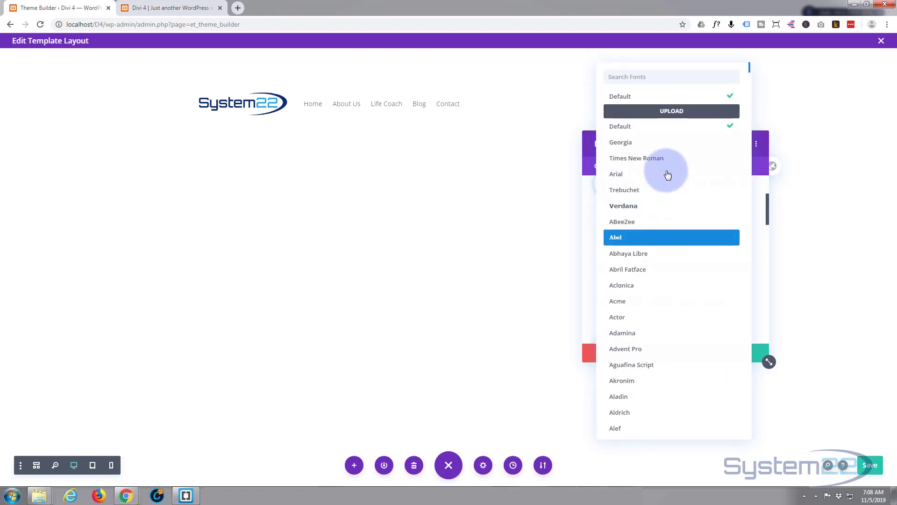
scroll(695, 244, "down", 15)
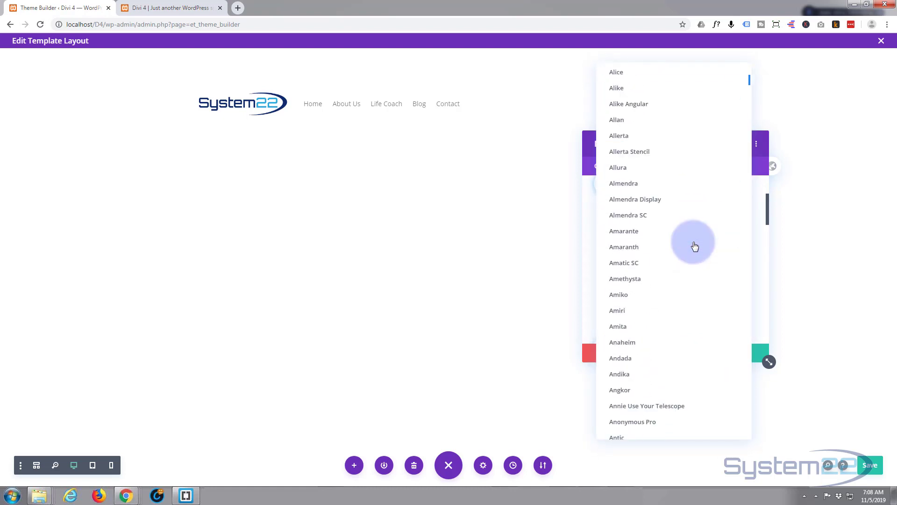
scroll(695, 247, "down", 3)
scroll(695, 246, "up", 12)
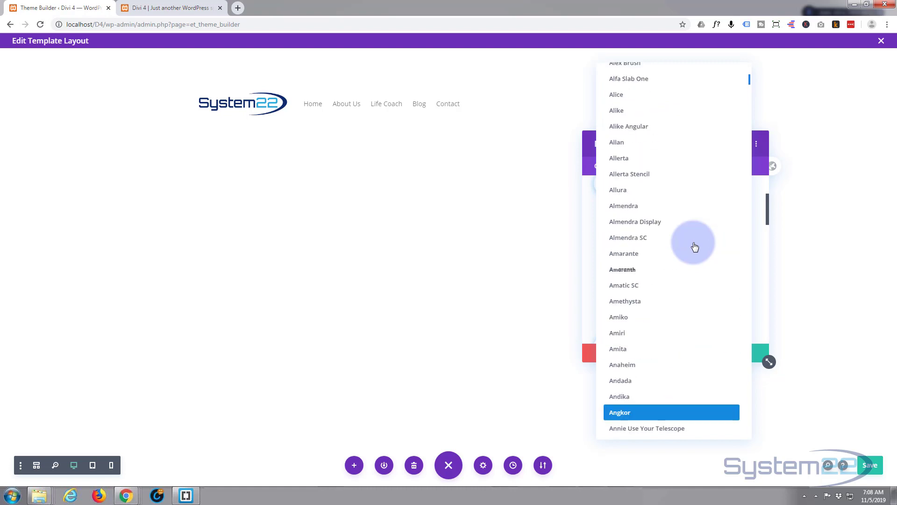
scroll(695, 247, "up", 5)
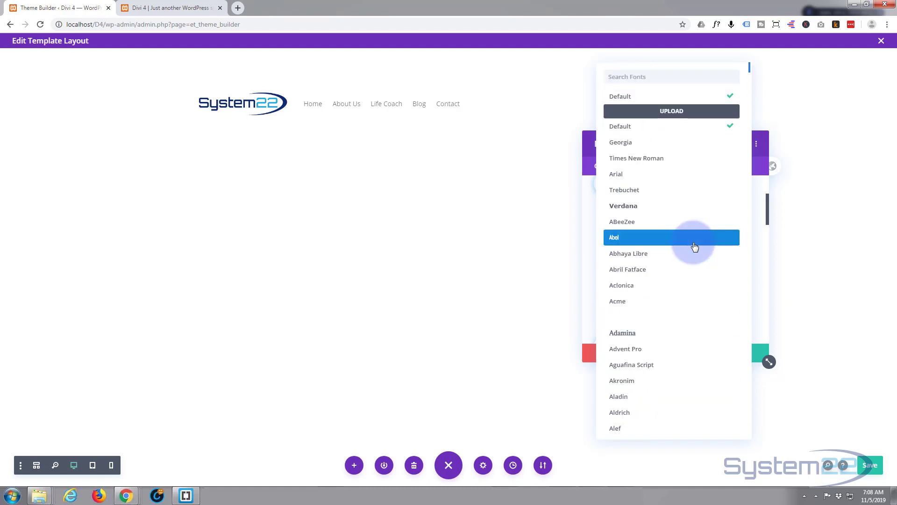
left_click(763, 245)
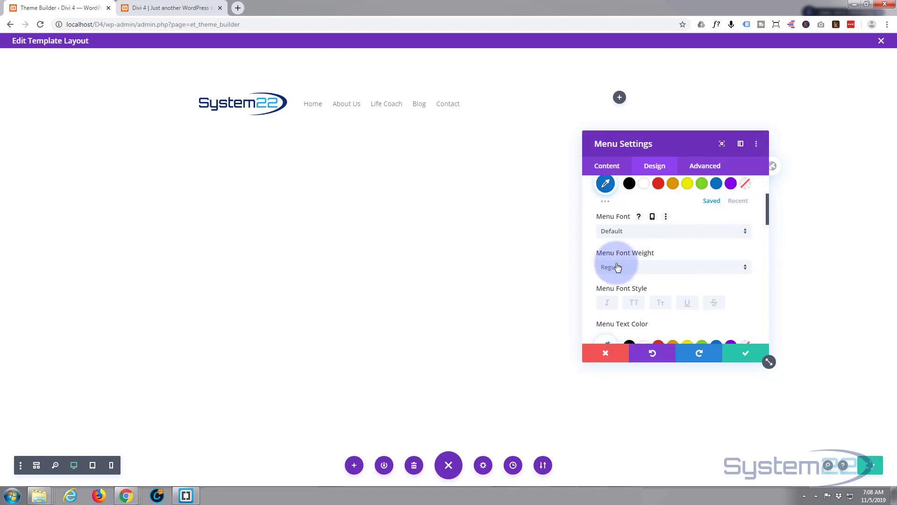
left_click(649, 268)
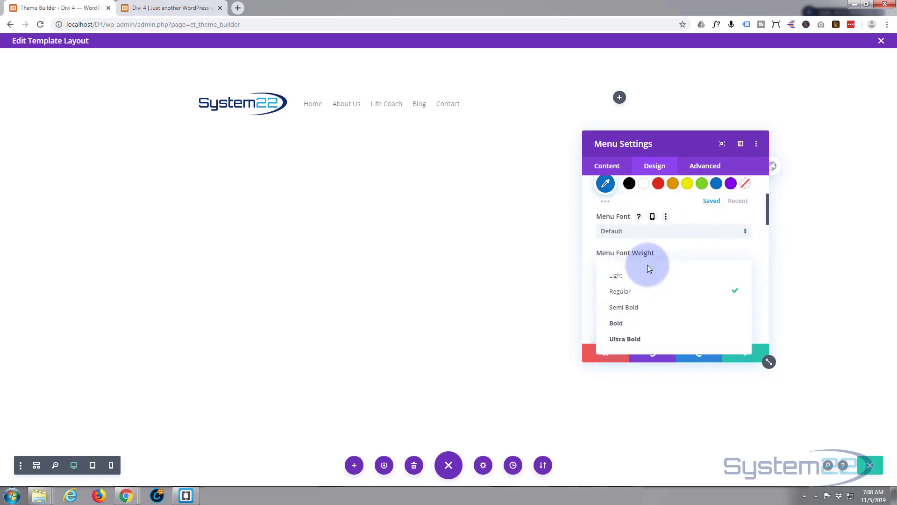
left_click(637, 307)
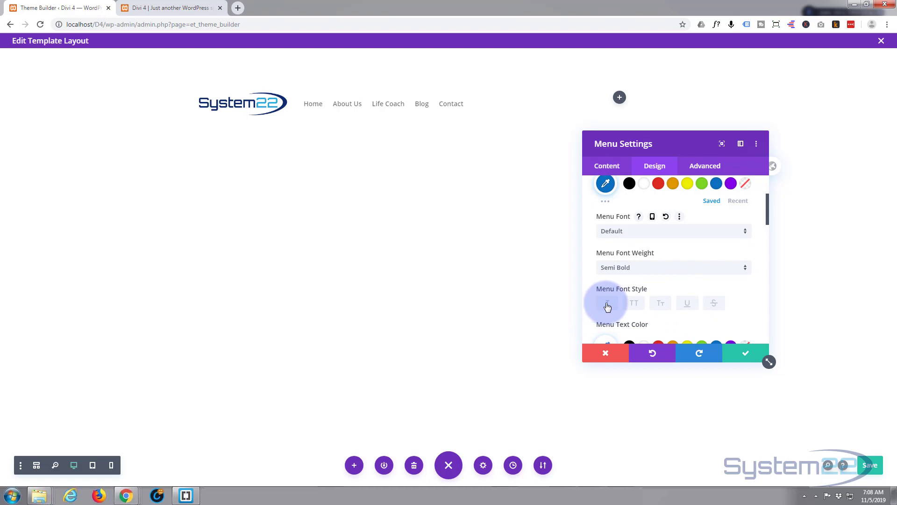
Step: Try the uppercase and small caps font styles on the menu text, and turn them off again
left_click(633, 304)
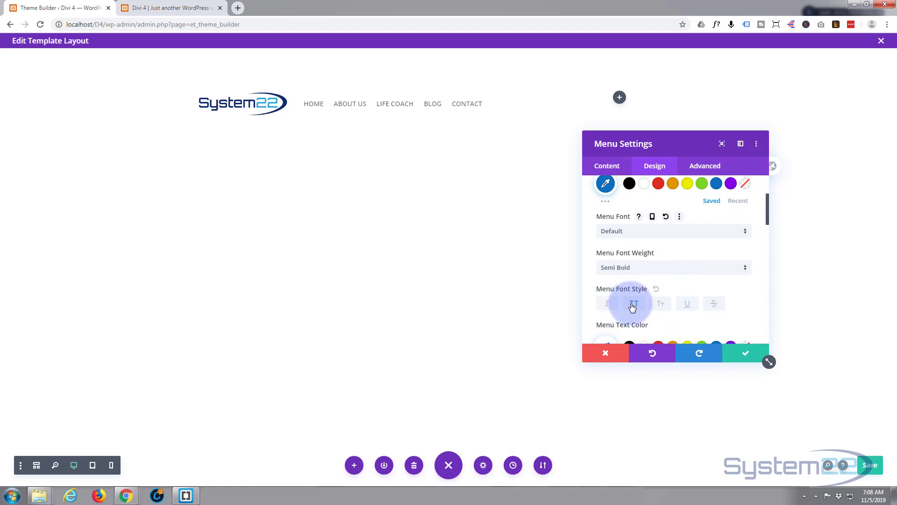
left_click(661, 304)
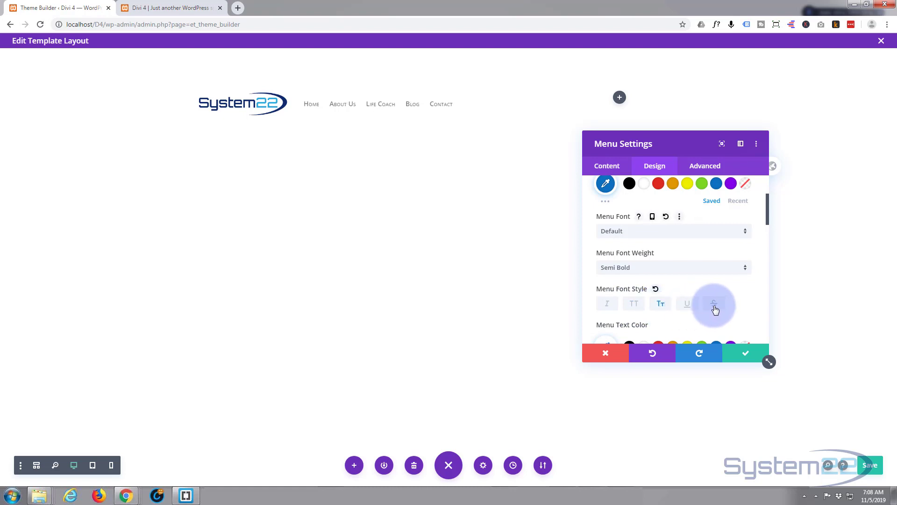
left_click(660, 304)
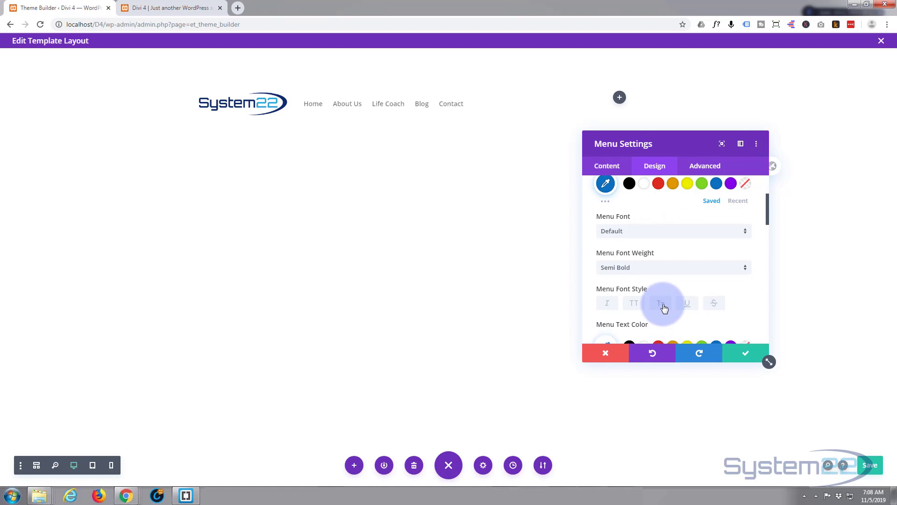
Step: Try a menu text size of 16px and different letter spacing, and return them to 14px and 0px
scroll(685, 288, "down", 2)
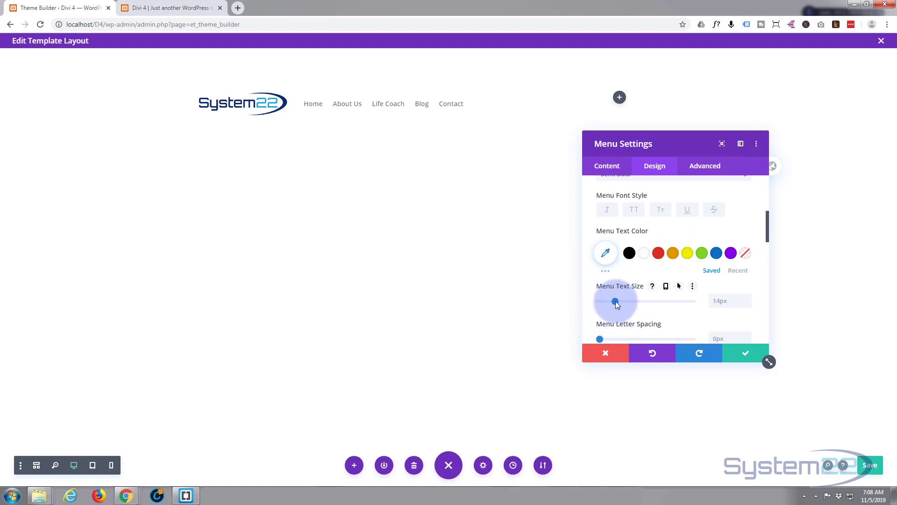
left_click_drag(617, 302, 631, 300)
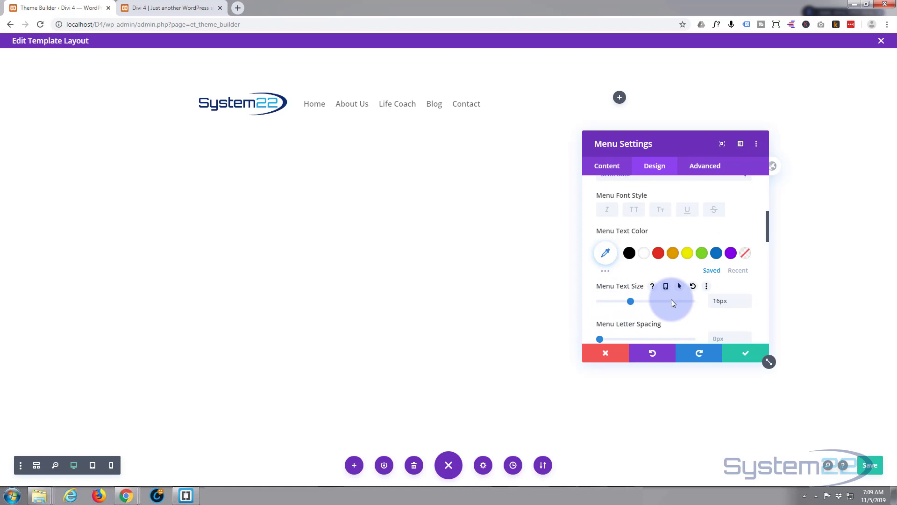
left_click(748, 302)
left_click(748, 302)
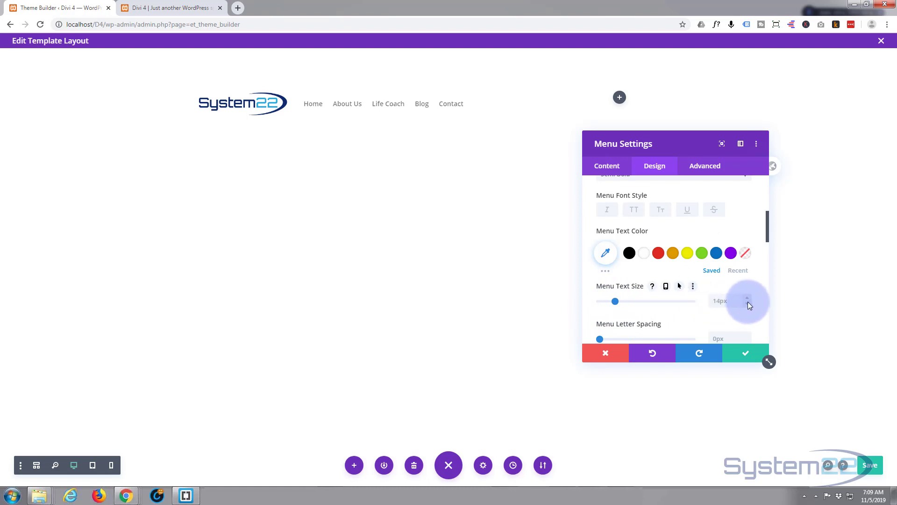
scroll(668, 310, "down", 1)
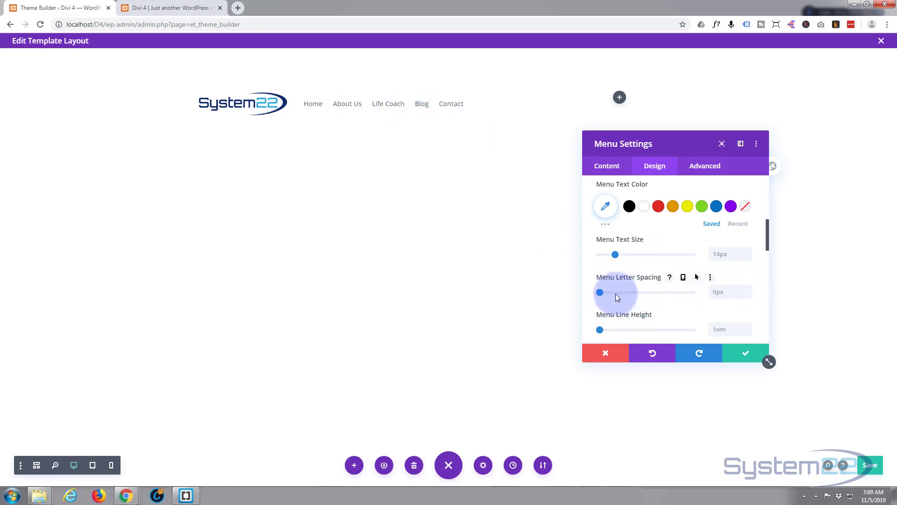
left_click_drag(611, 292, 595, 294)
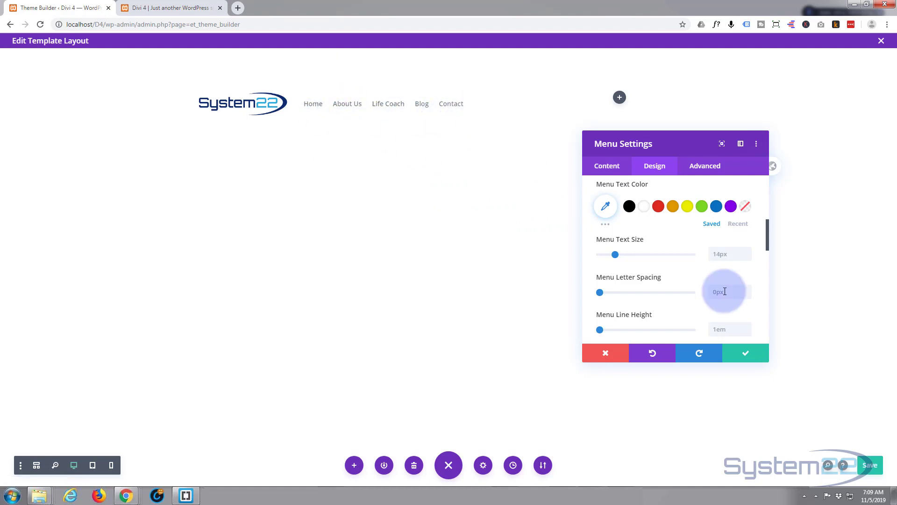
Step: Try a text shadow preset on the menu text, and set it back to no shadow
scroll(651, 265, "down", 2)
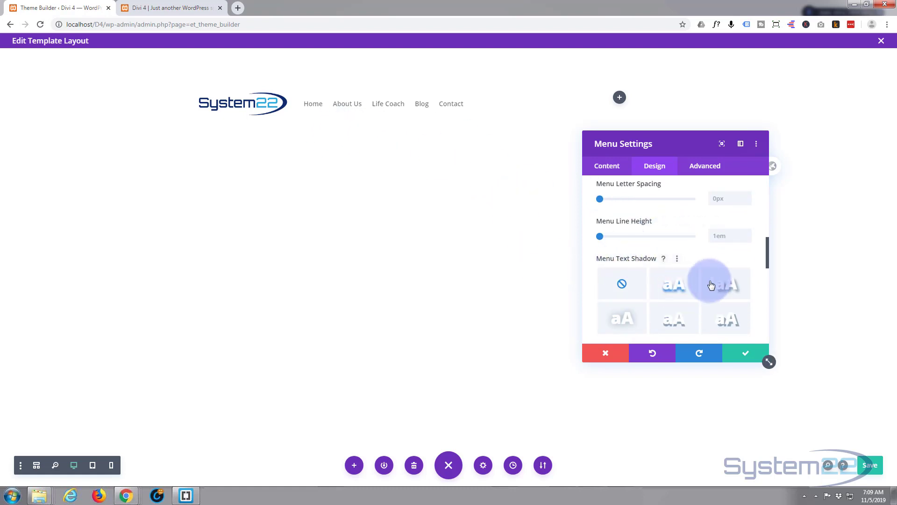
left_click(733, 288)
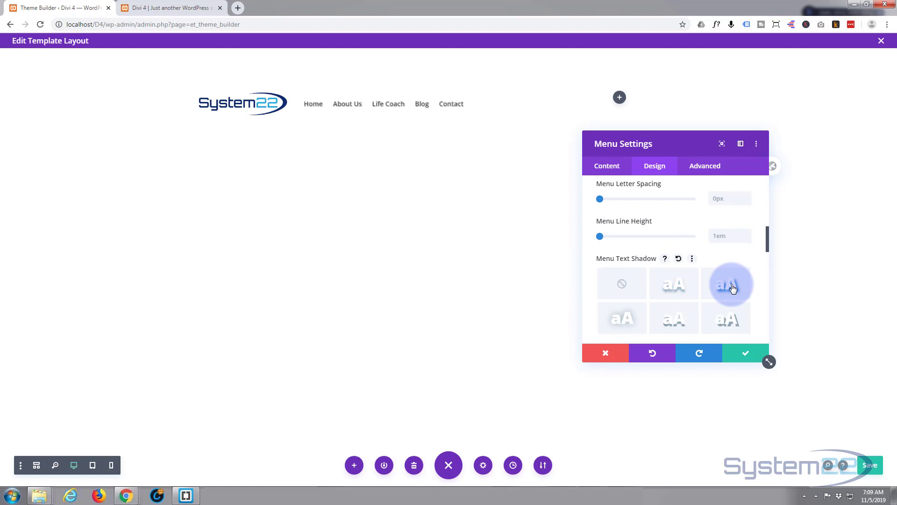
left_click(622, 288)
Step: Compare the left, center and right text alignments, choose center, and keep the menu text color on Dark
scroll(613, 258, "down", 2)
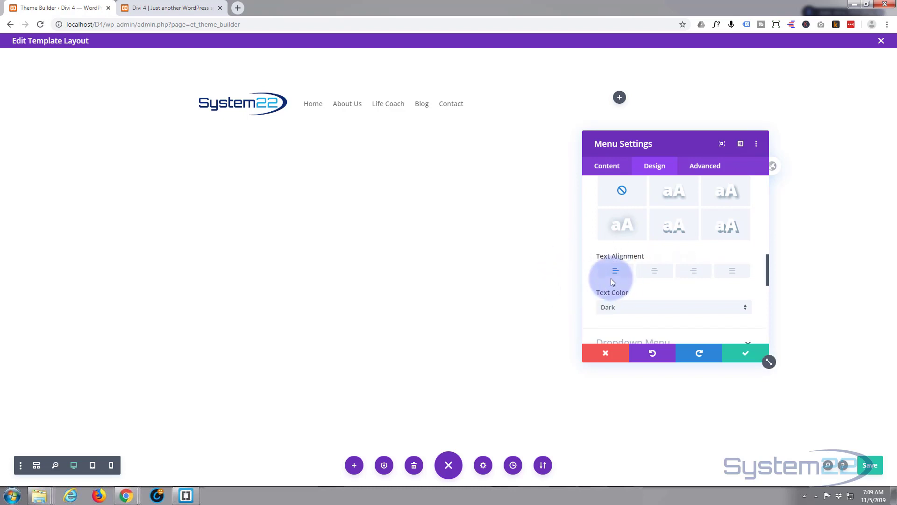
left_click(616, 275)
left_click(657, 273)
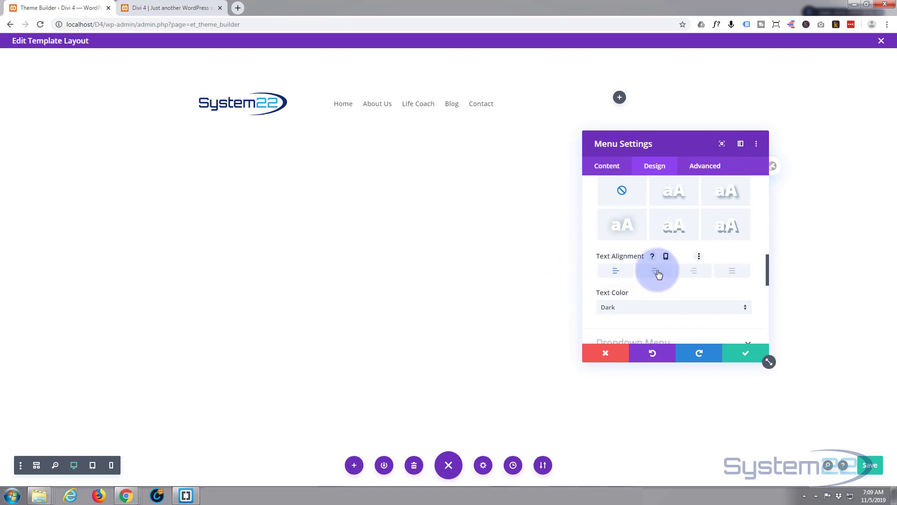
left_click(693, 274)
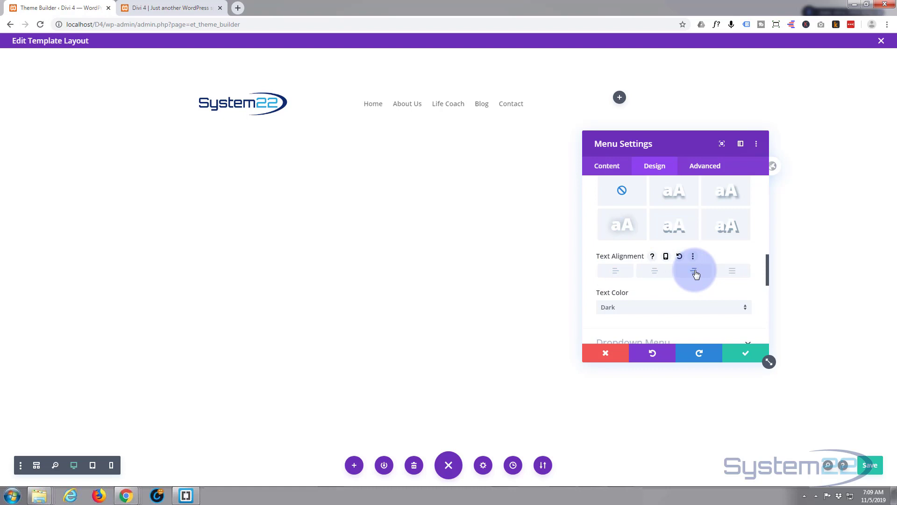
left_click(654, 273)
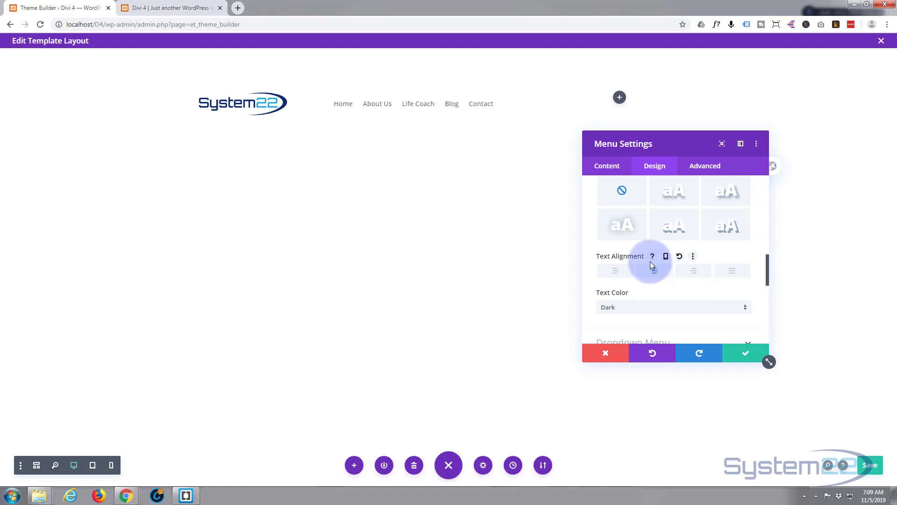
scroll(651, 266, "down", 1)
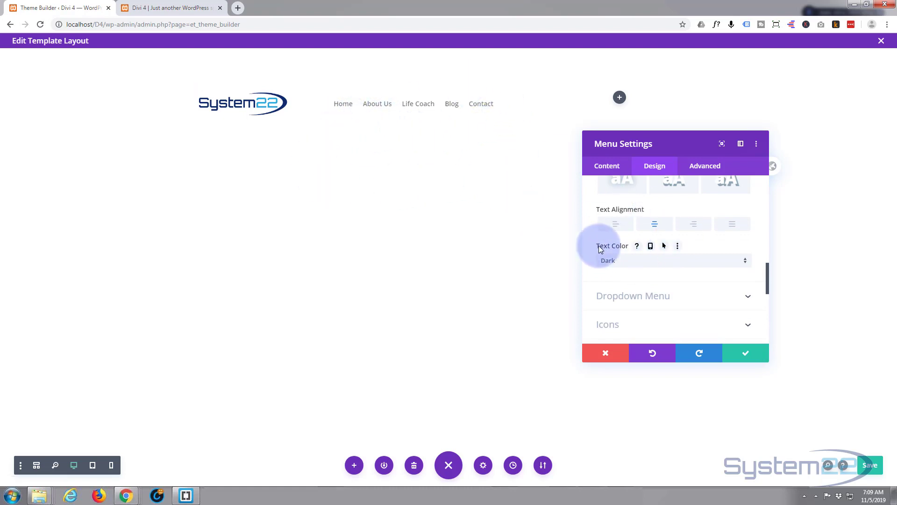
left_click(643, 267)
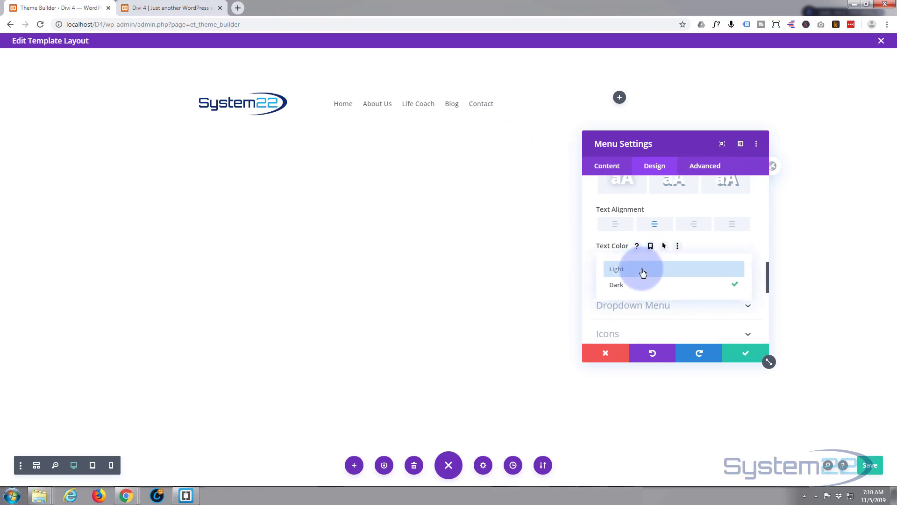
left_click(626, 292)
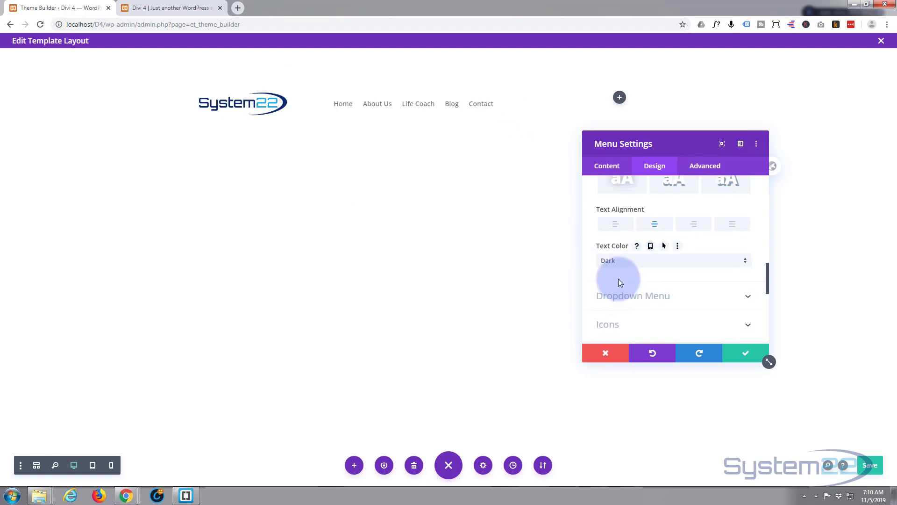
Step: Review the menu module's dropdown menu color options and its icon color and size options
scroll(618, 279, "down", 1)
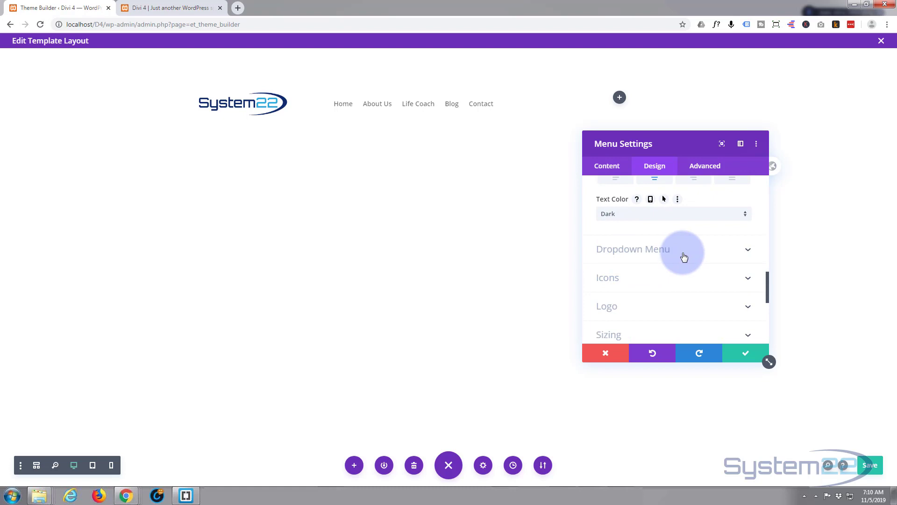
left_click(684, 257)
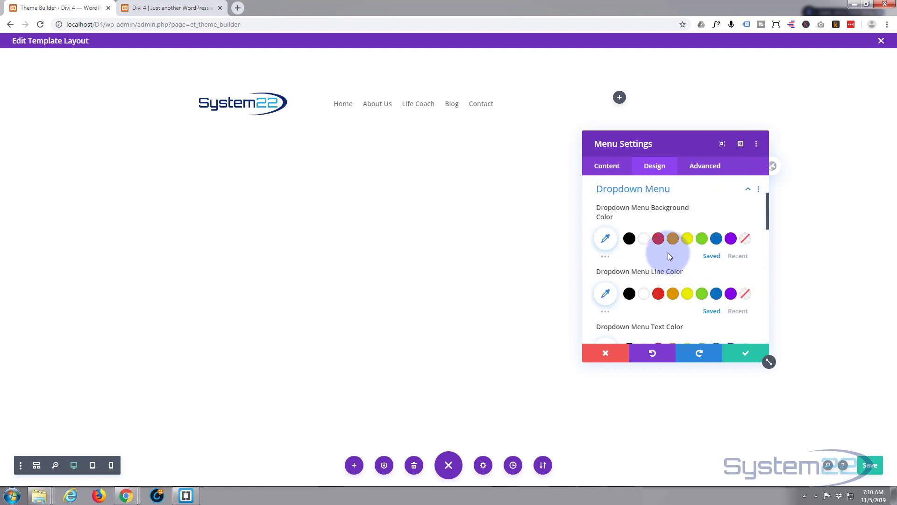
left_click(724, 193)
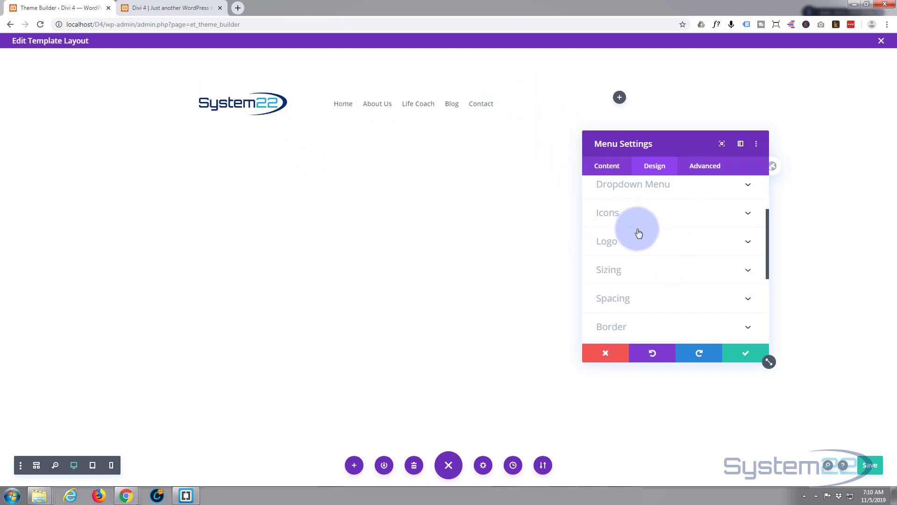
left_click(640, 214)
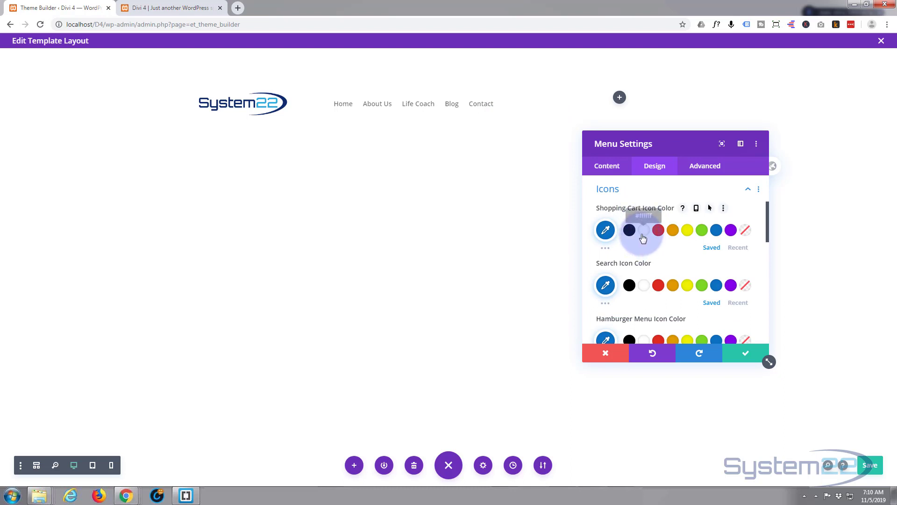
scroll(643, 234, "down", 3)
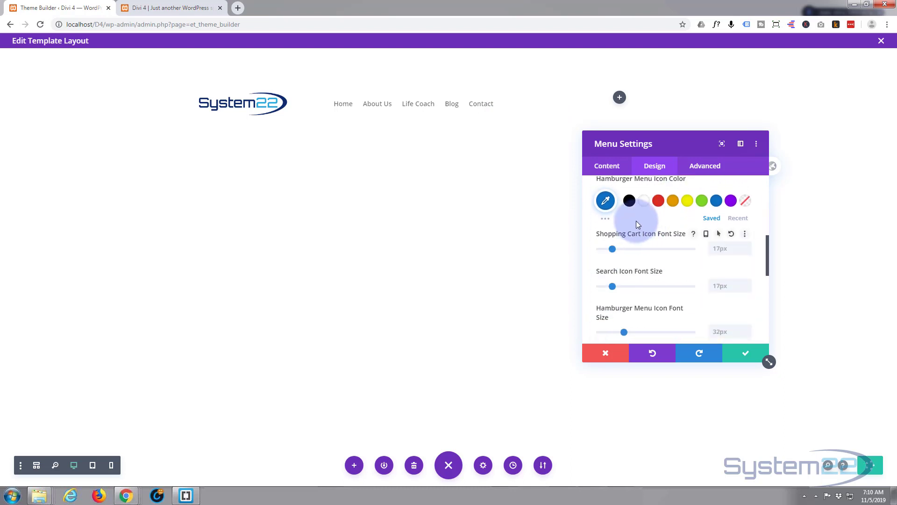
scroll(636, 222, "up", 1)
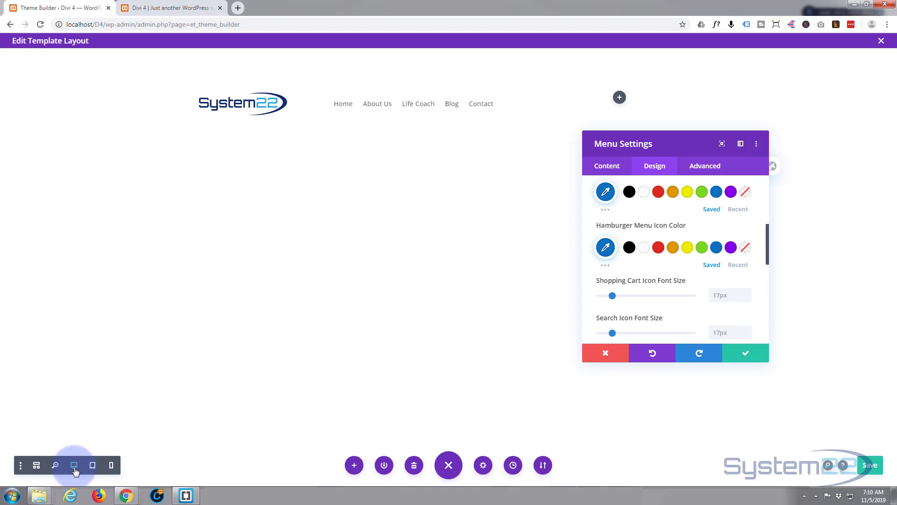
Step: Preview the header in phone view, open and close the hamburger menu, and return to desktop view
left_click(111, 466)
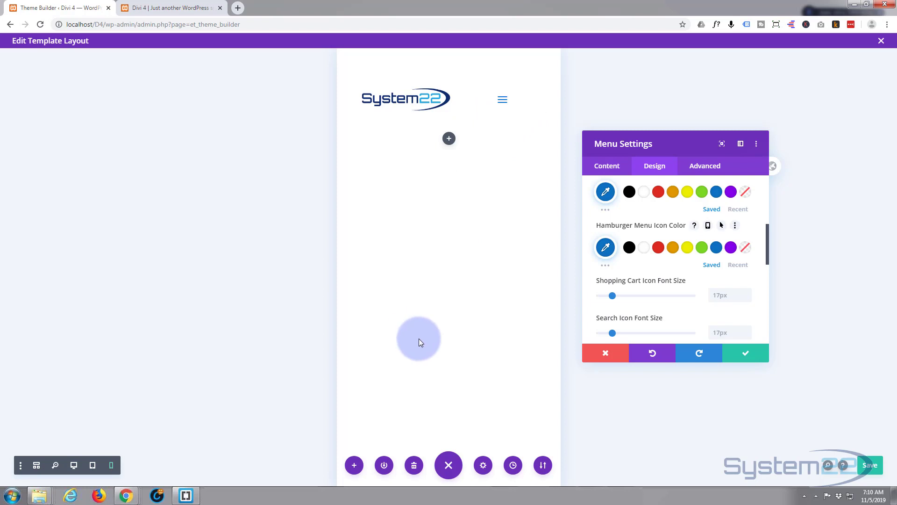
left_click(504, 102)
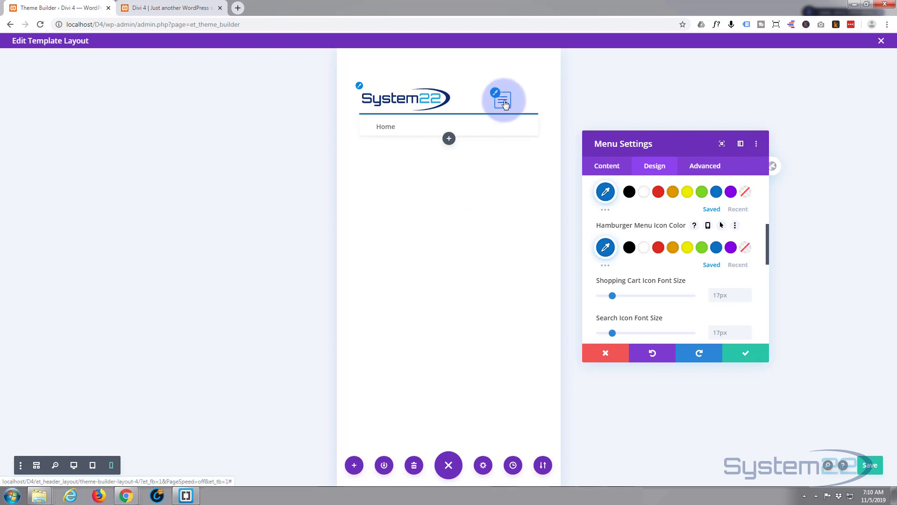
left_click(505, 104)
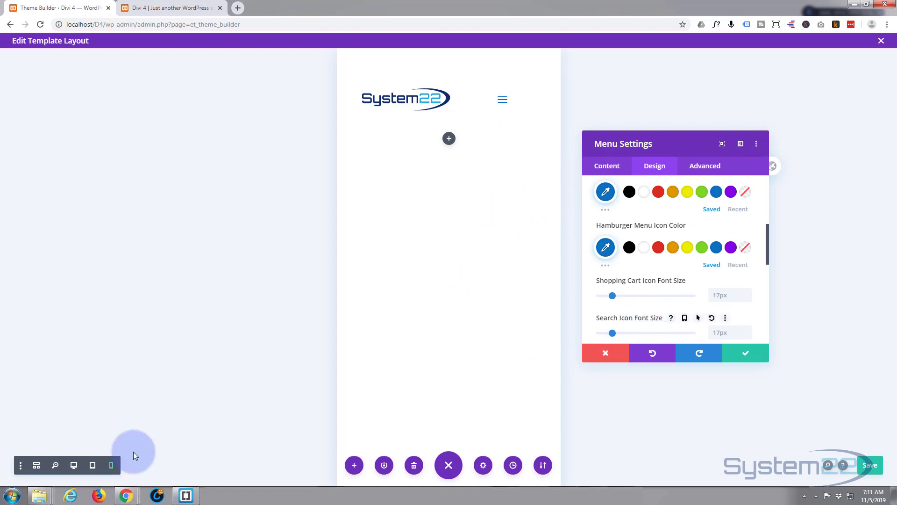
left_click(69, 467)
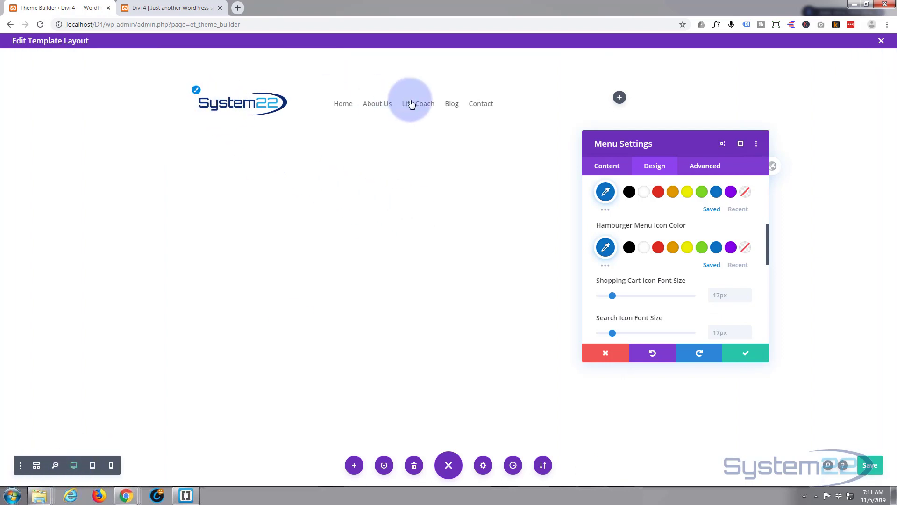
scroll(653, 276, "down", 2)
scroll(654, 278, "down", 3)
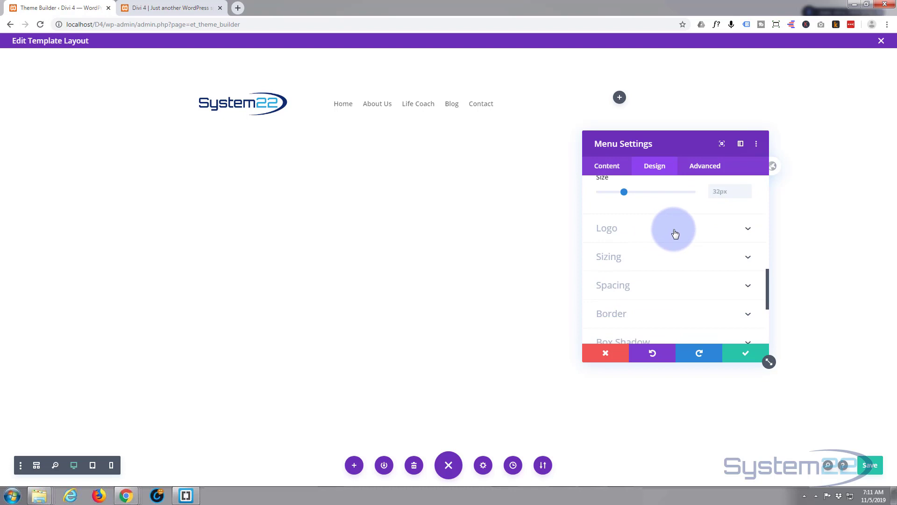
Step: Review the menu module's logo options for rounded corners, border styles, border width and border color
left_click(675, 233)
scroll(651, 229, "up", 1)
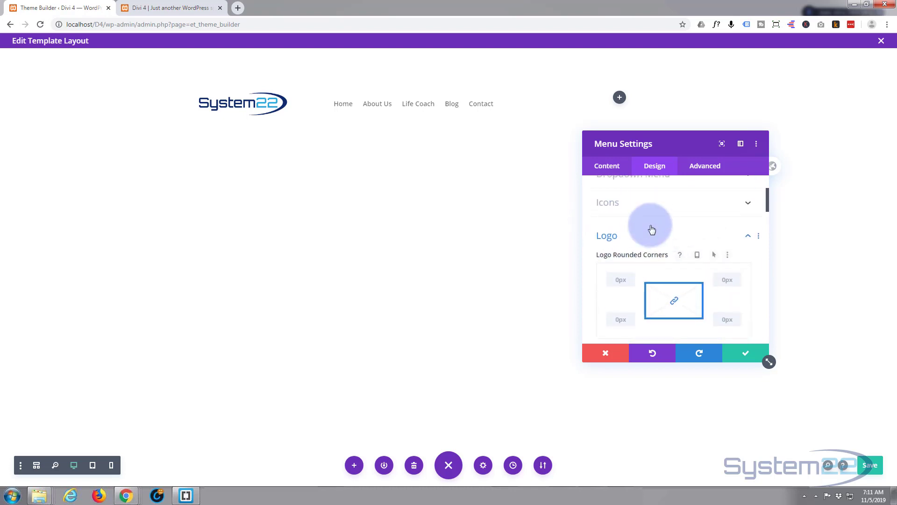
scroll(650, 227, "down", 2)
scroll(622, 235, "up", 1)
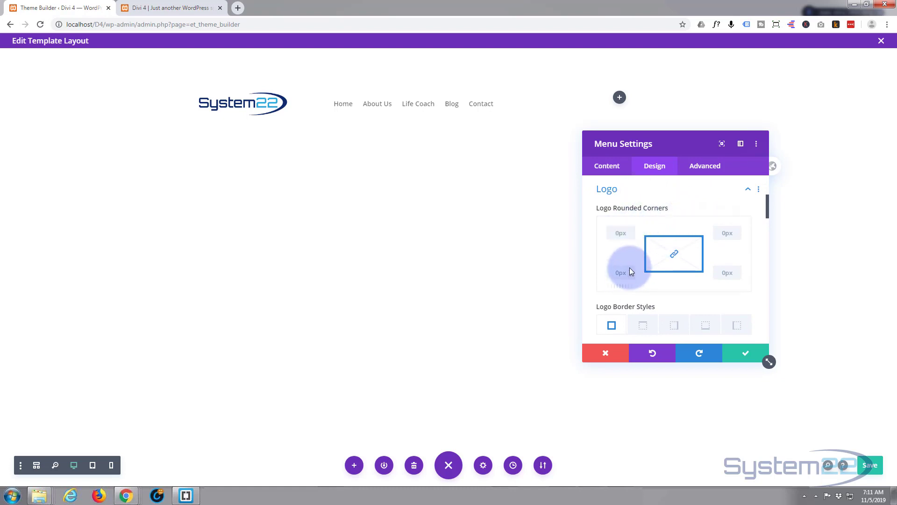
scroll(630, 269, "down", 2)
scroll(630, 263, "down", 2)
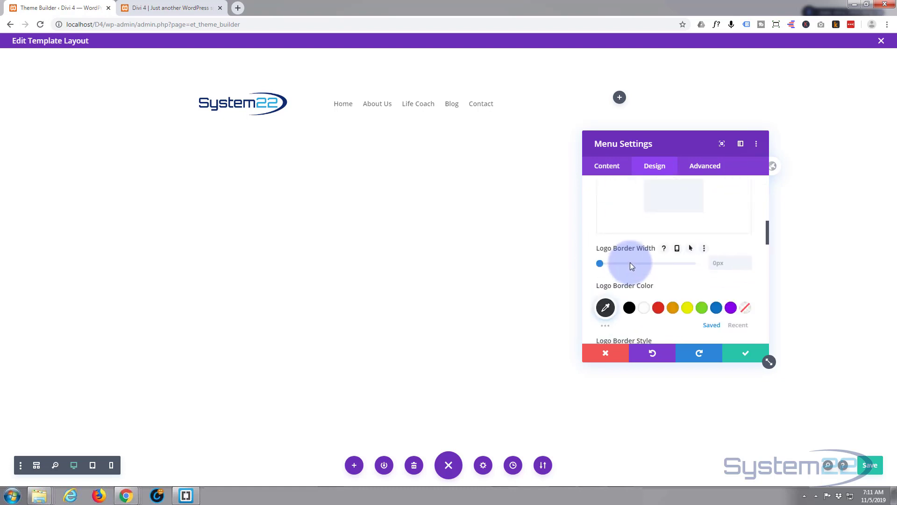
scroll(692, 262, "down", 1)
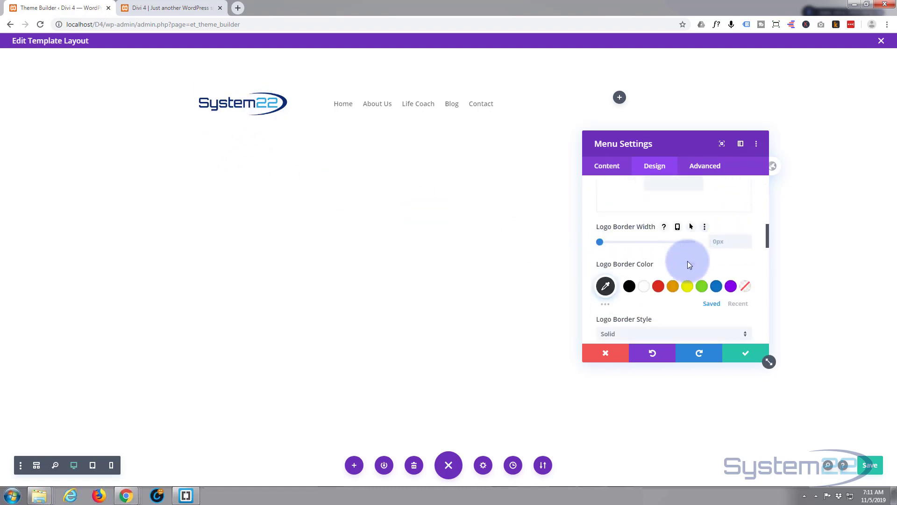
Step: Try the bottom-edge box shadow preset on the logo, and set it back to no shadow
scroll(688, 262, "down", 3)
scroll(689, 260, "down", 2)
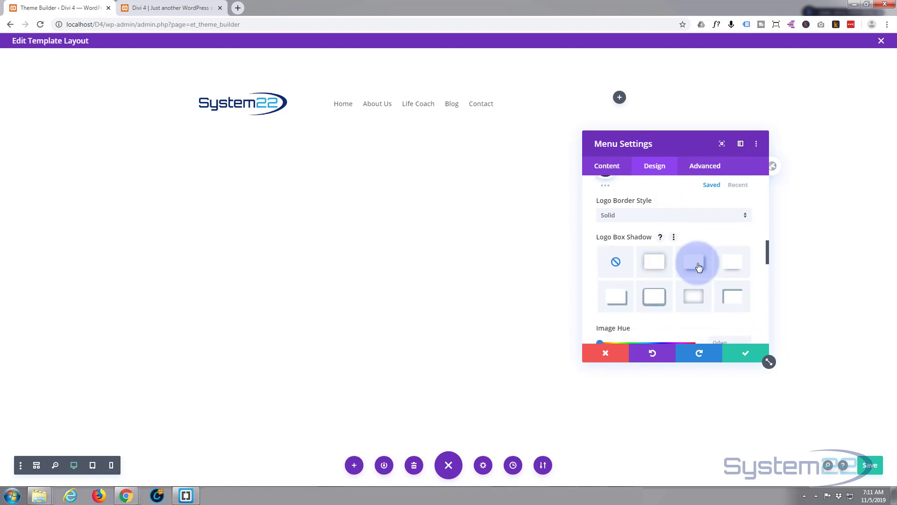
left_click(736, 269)
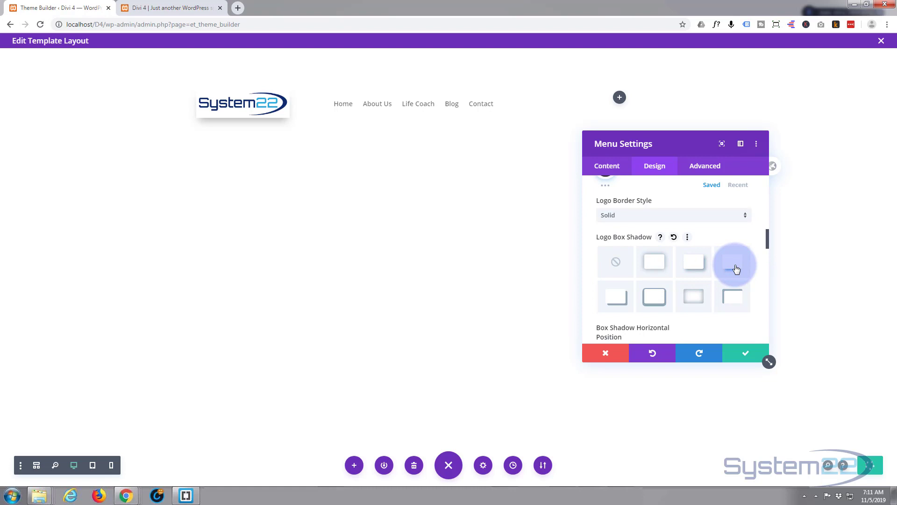
left_click(615, 260)
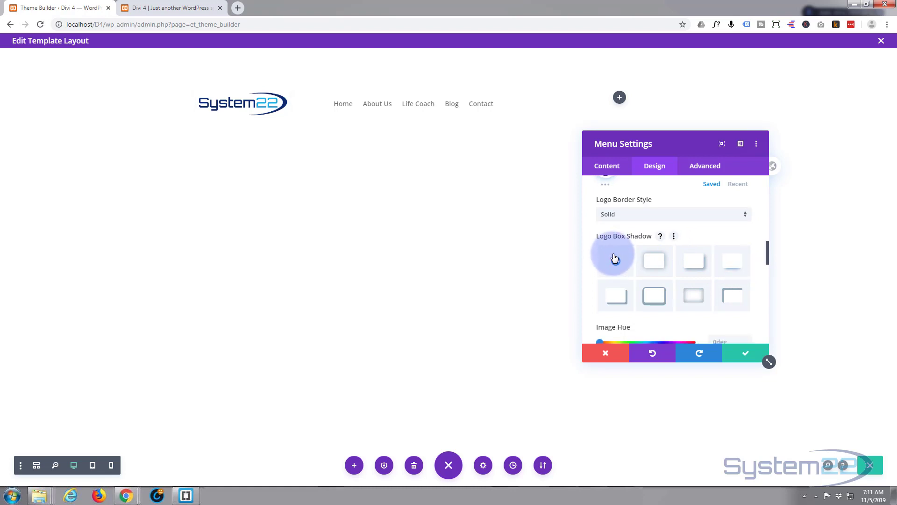
Step: Review the logo's image adjustment options, from saturation, brightness and contrast to opacity, blur and blend mode
scroll(615, 260, "down", 2)
scroll(614, 257, "down", 2)
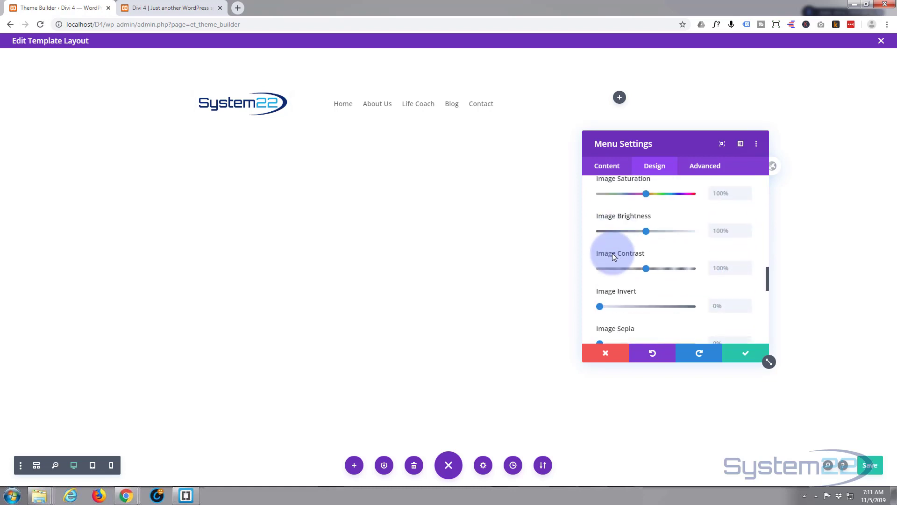
scroll(612, 253, "down", 2)
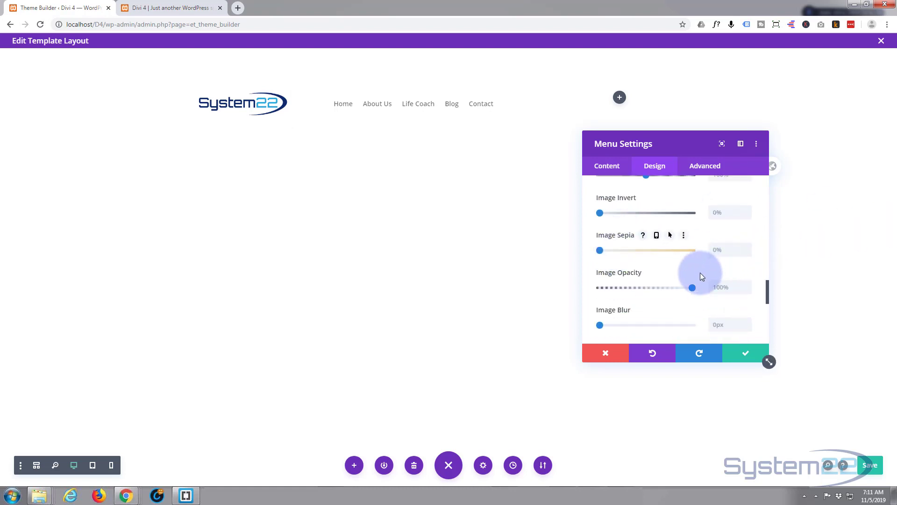
scroll(640, 232, "up", 2)
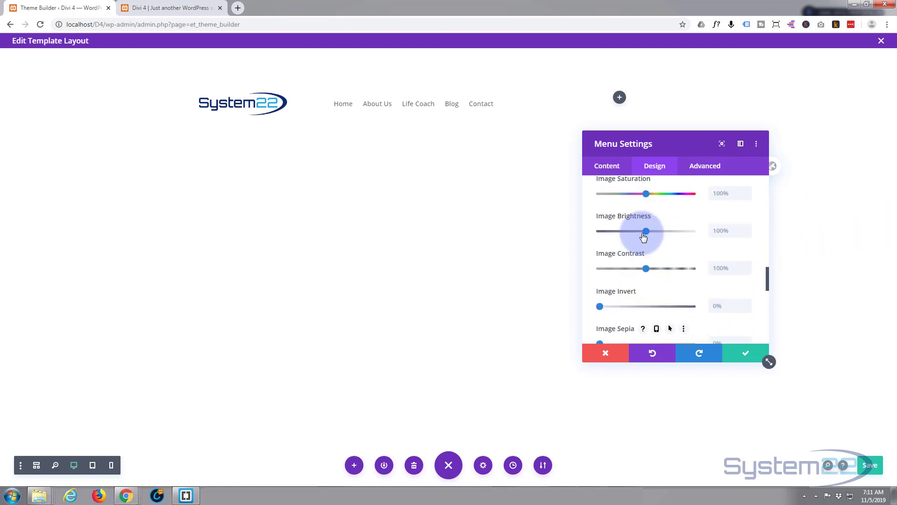
scroll(644, 237, "down", 8)
scroll(643, 237, "up", 2)
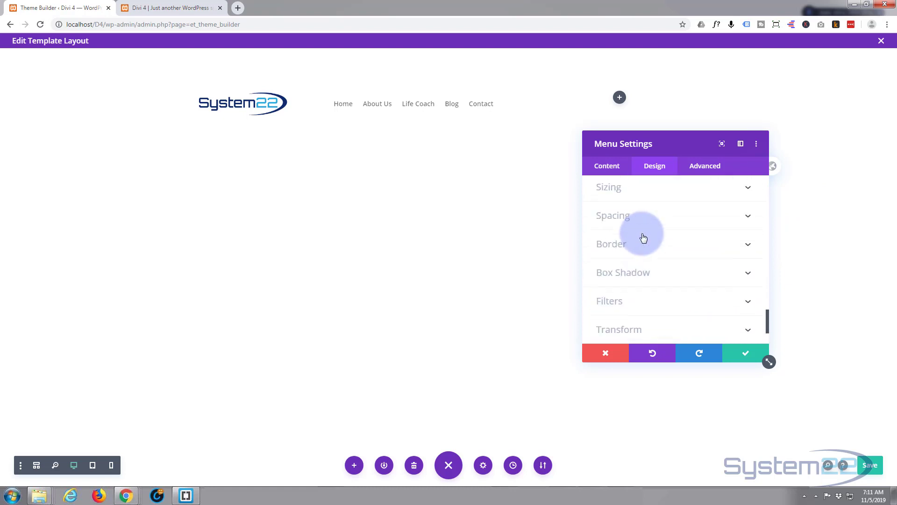
scroll(644, 237, "up", 2)
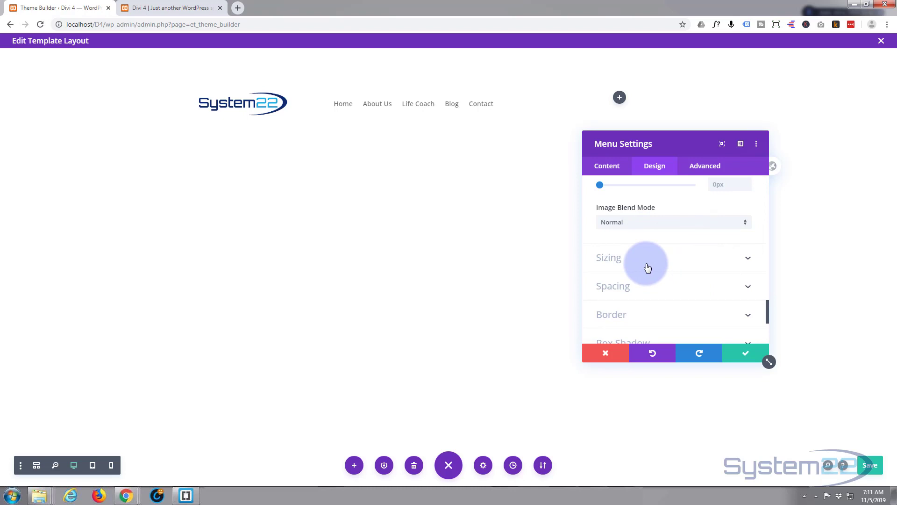
Step: Review the menu module's sizing options, including logo maximum width and height, and its margin and padding options
left_click(648, 268)
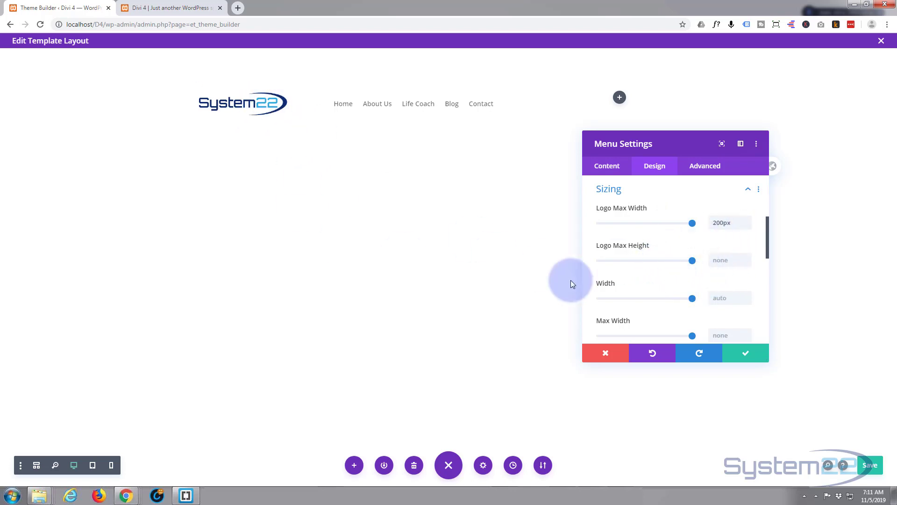
scroll(642, 275, "down", 2)
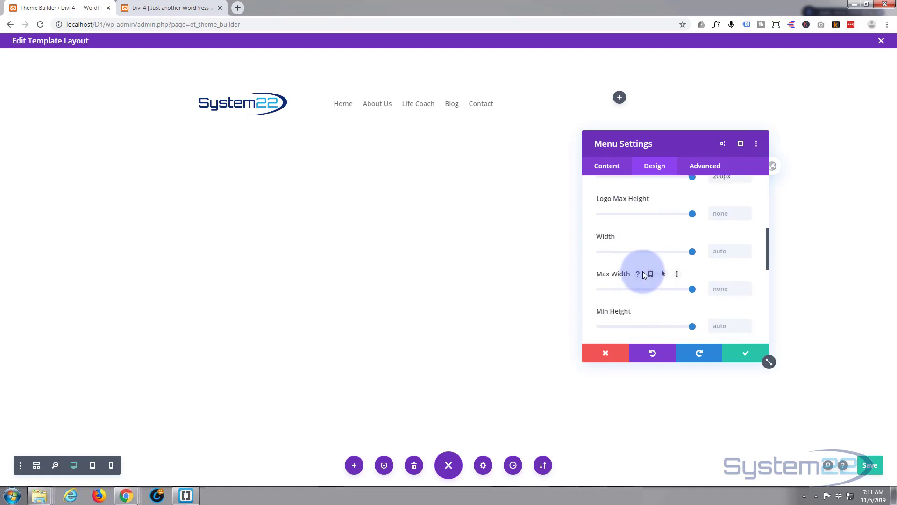
scroll(643, 274, "down", 2)
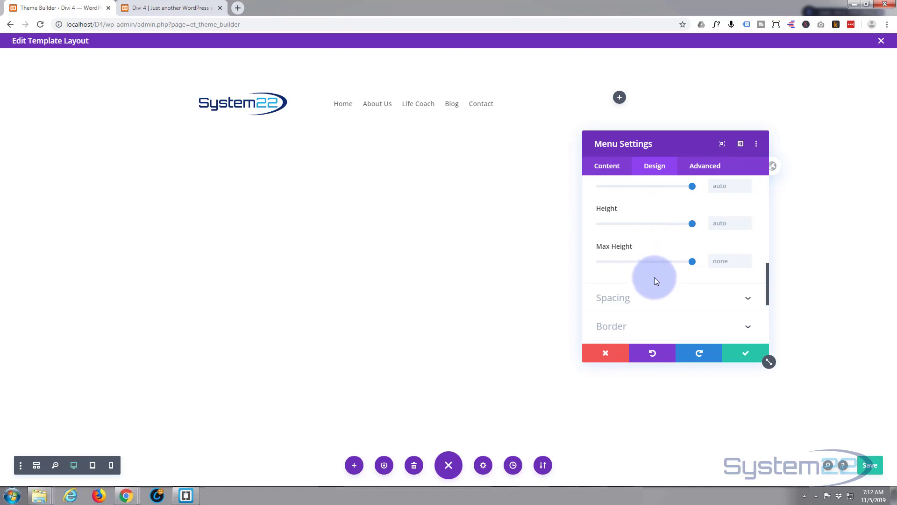
scroll(656, 281, "down", 3)
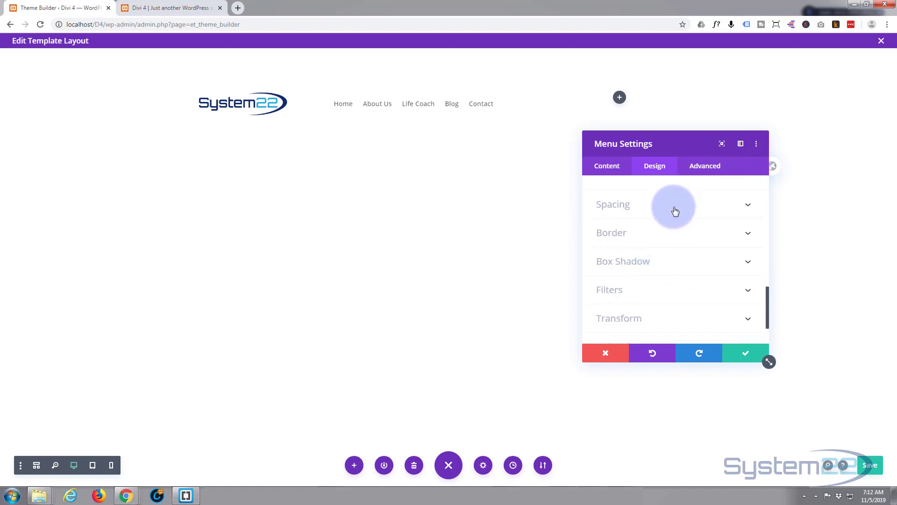
left_click(675, 206)
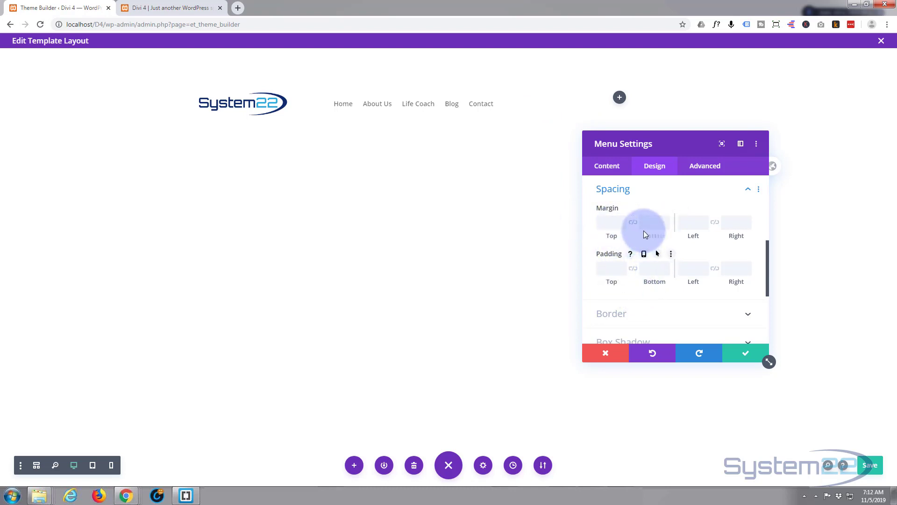
scroll(645, 232, "down", 2)
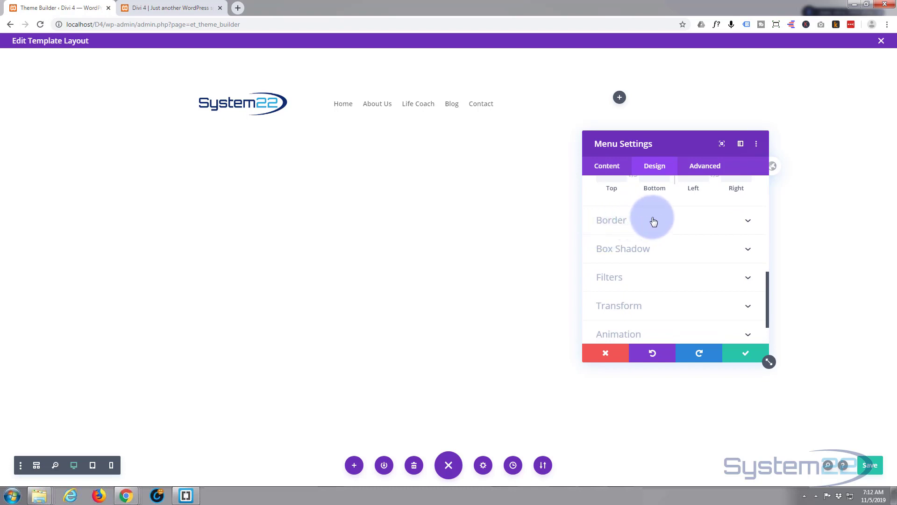
Step: Review the menu module's own border options for rounded corners, border styles, color and line style
left_click(654, 222)
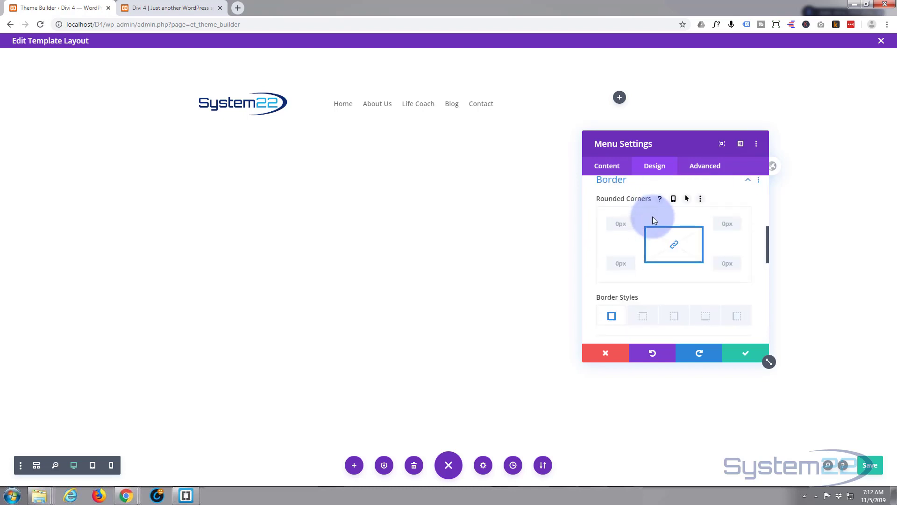
scroll(654, 220, "down", 1)
scroll(654, 219, "down", 1)
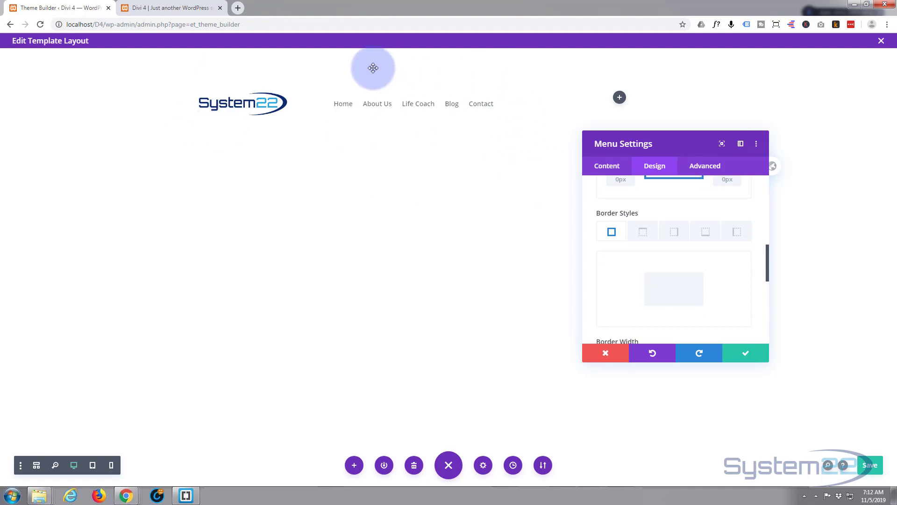
scroll(682, 250, "down", 4)
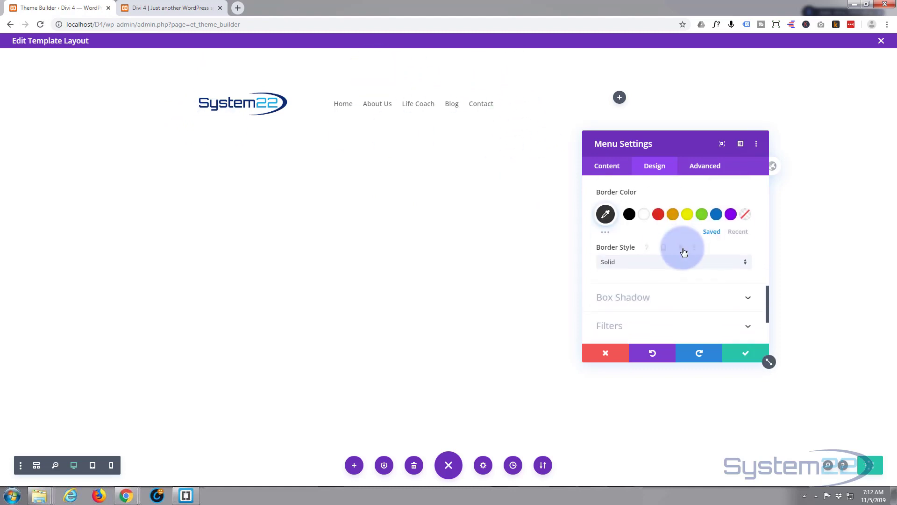
scroll(649, 266, "up", 2)
scroll(648, 266, "down", 3)
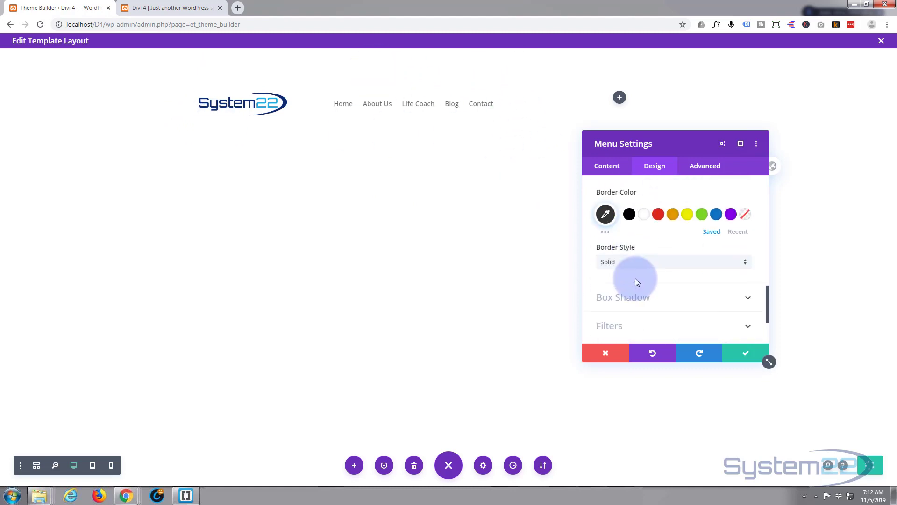
Step: Try the bottom-edge box shadow preset on the whole menu module, and set it back to no shadow
left_click(665, 258)
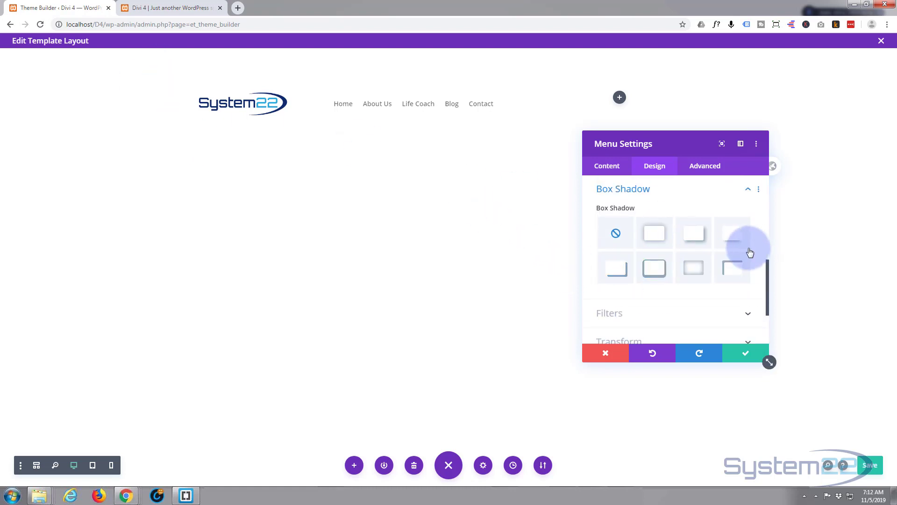
left_click(734, 237)
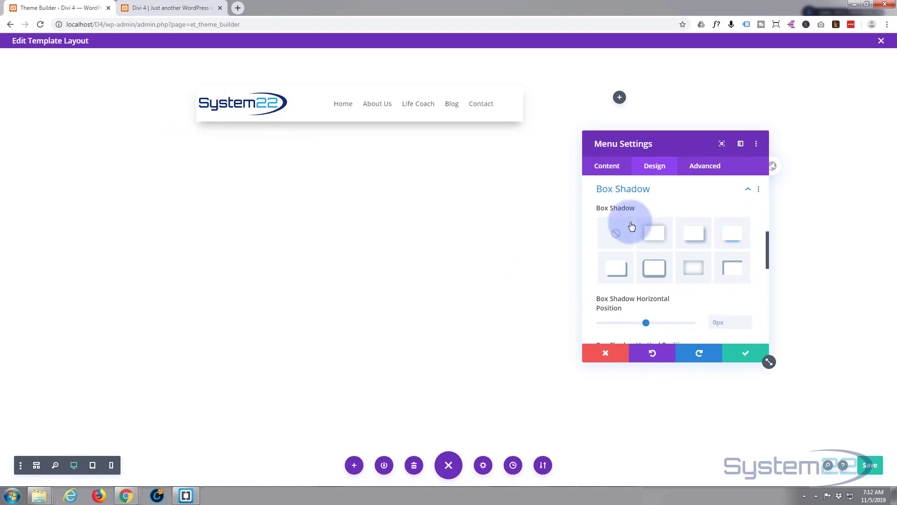
left_click(618, 233)
Step: Review the menu module's filter options and its transform options
scroll(669, 261, "down", 1)
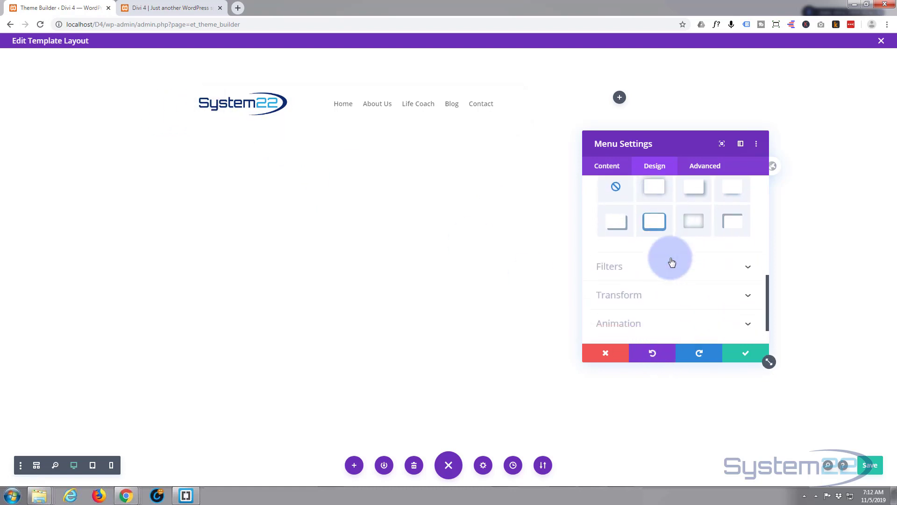
left_click(673, 263)
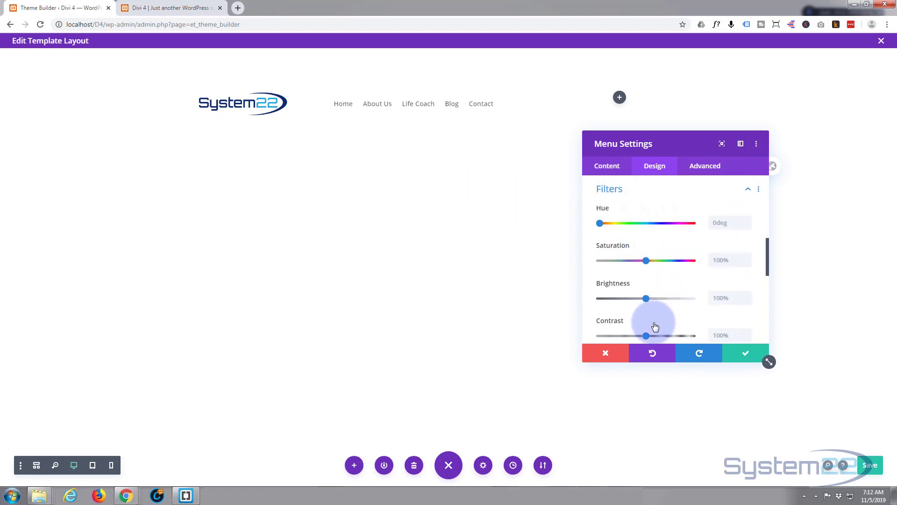
left_click(660, 193)
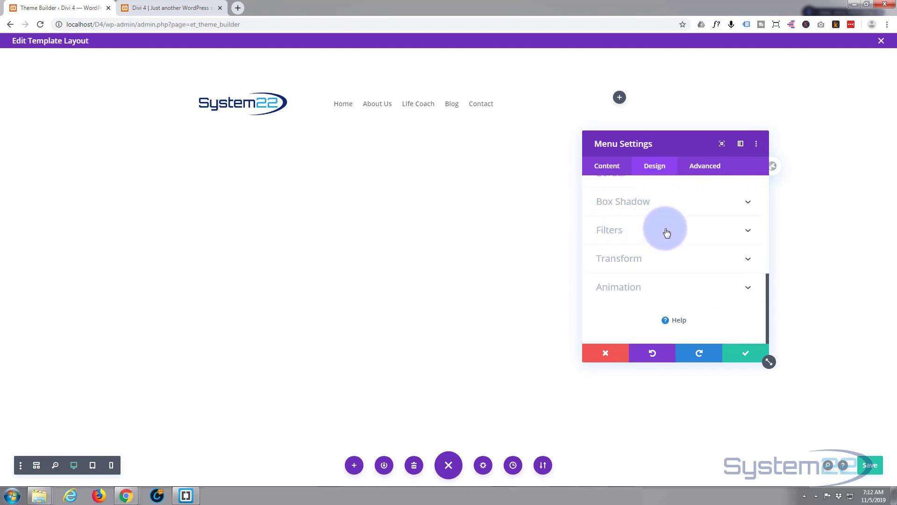
left_click(677, 261)
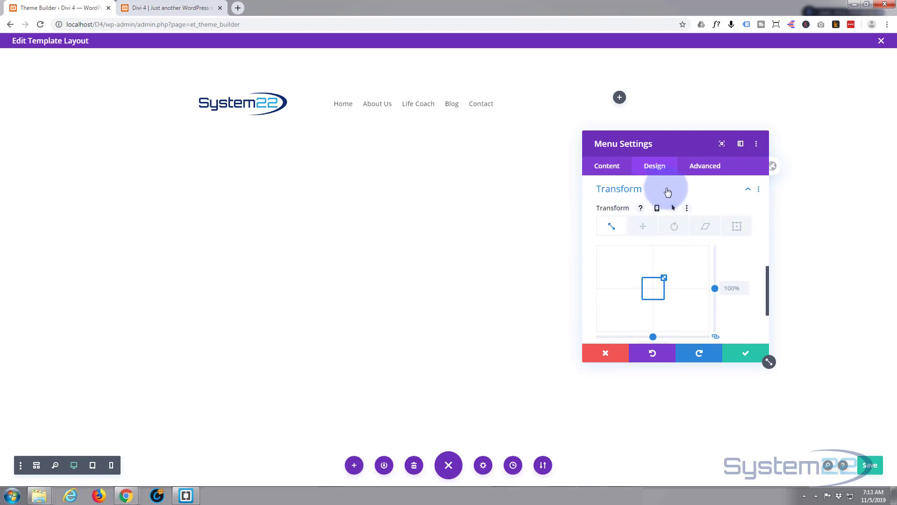
left_click(667, 191)
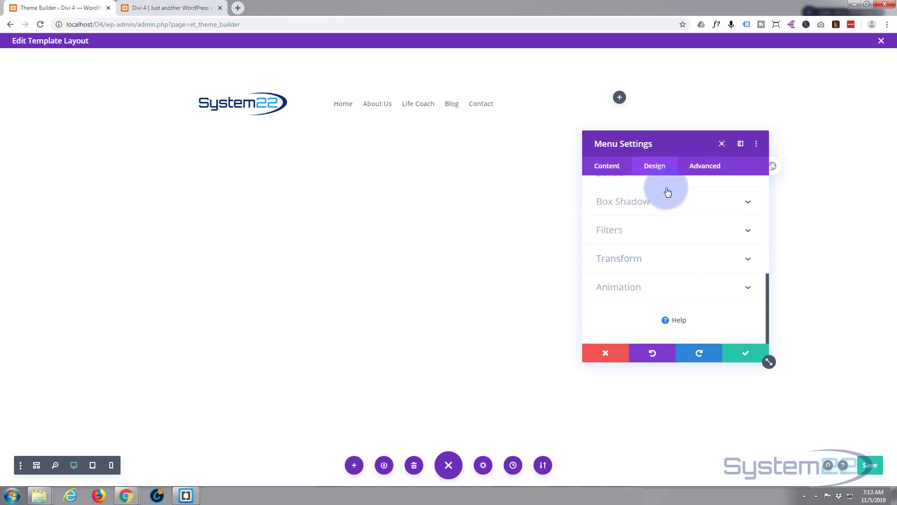
Step: Set the menu module's animation style to Fade and keep the animation speed curve on Ease-In-Out
left_click(675, 292)
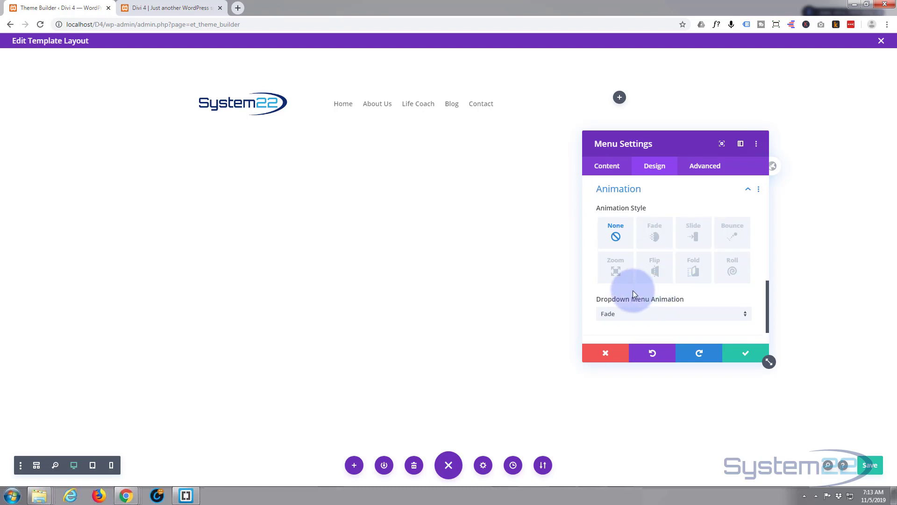
left_click(655, 238)
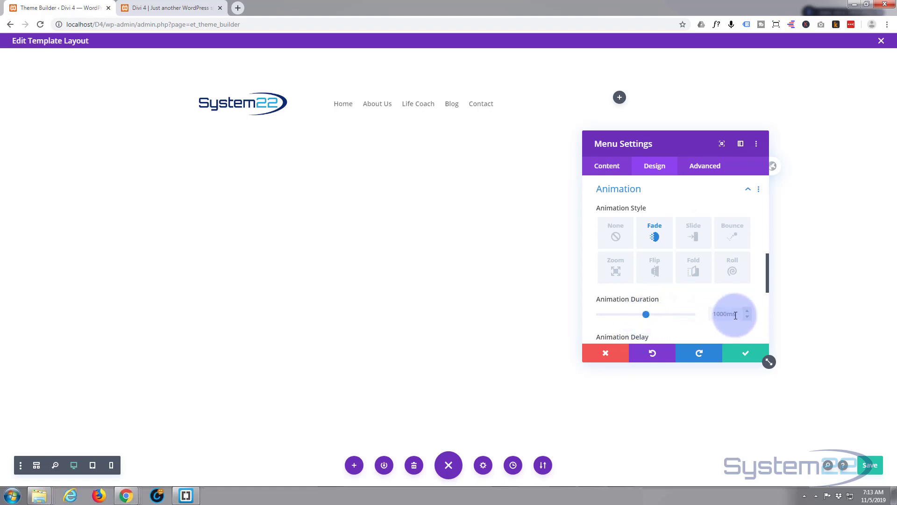
scroll(673, 290, "down", 3)
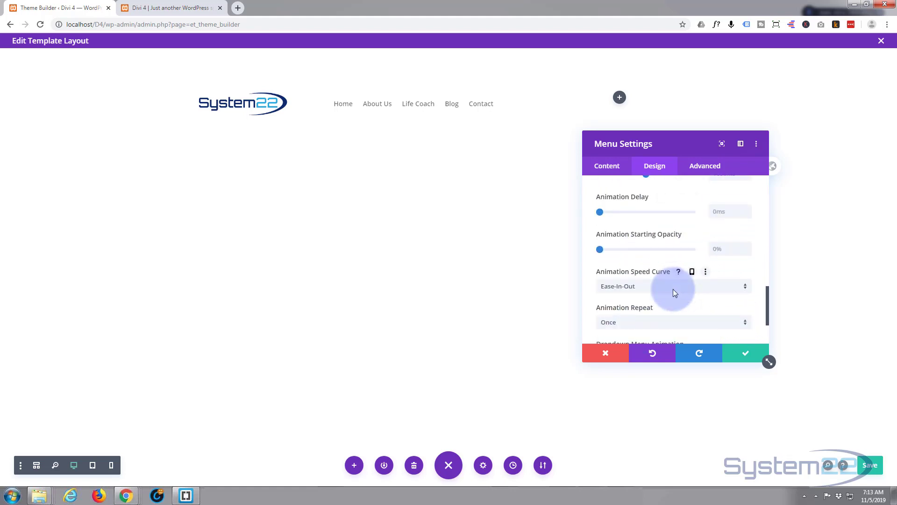
scroll(669, 310, "down", 2)
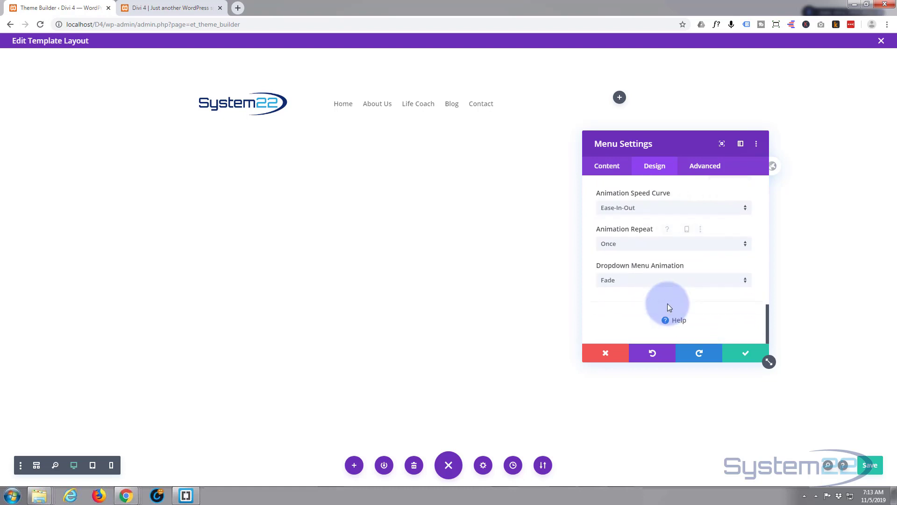
left_click(690, 209)
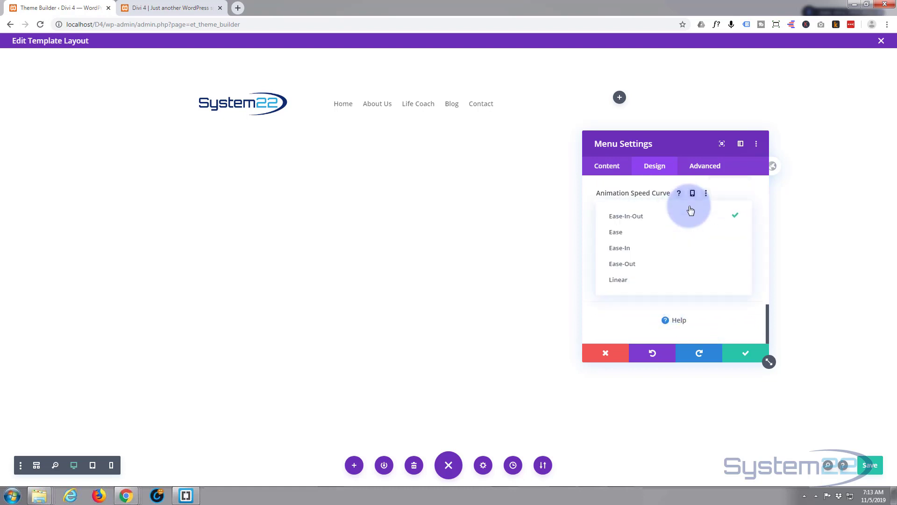
left_click(631, 219)
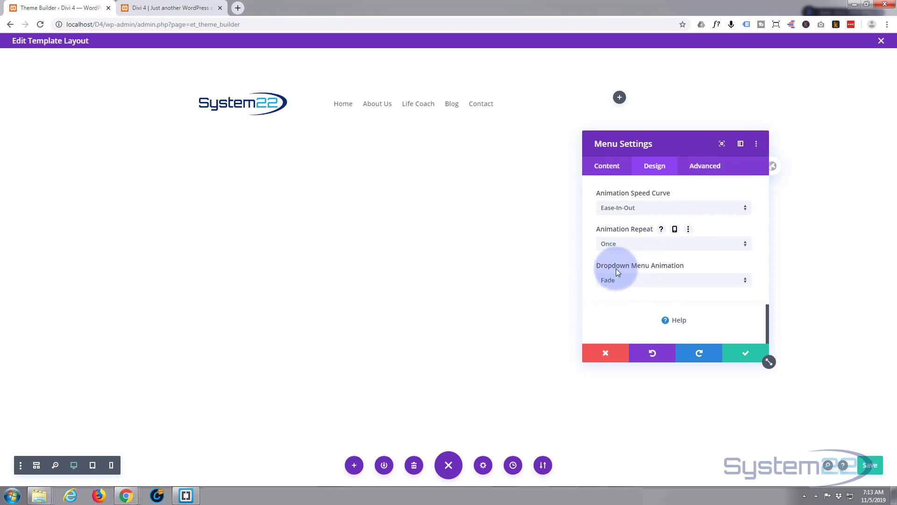
Step: Check the dropdown menu animation choices, keep Fade, and save the menu module's settings
left_click(662, 281)
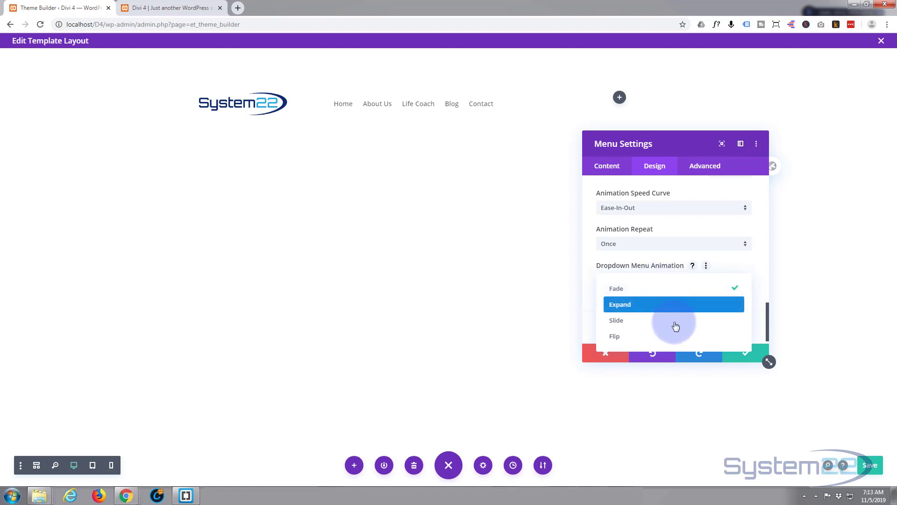
left_click(759, 264)
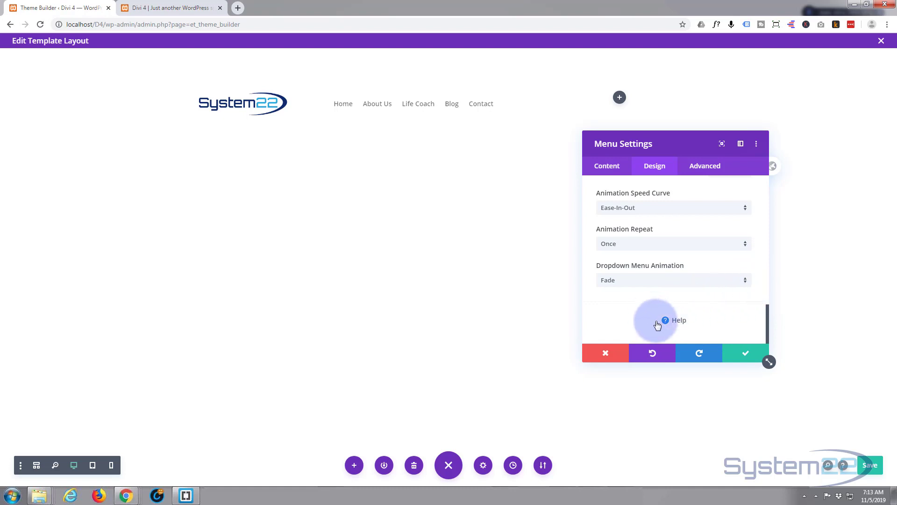
left_click(751, 357)
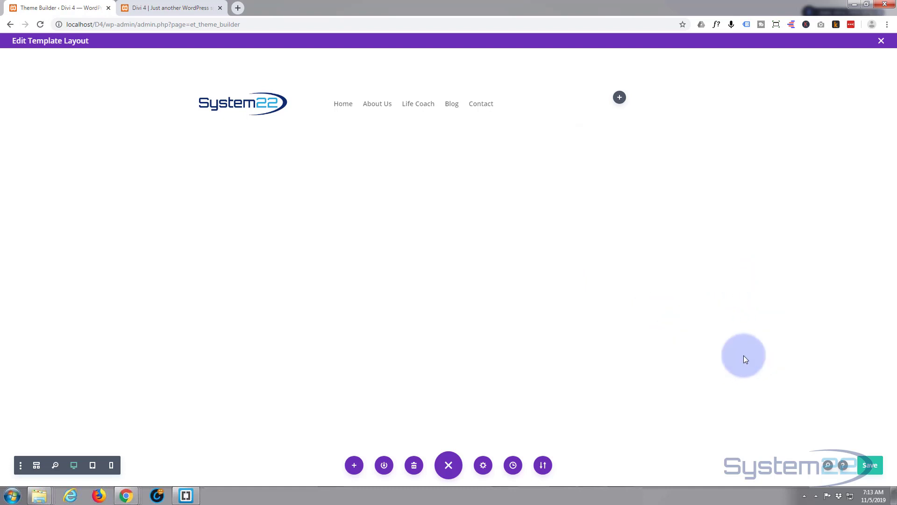
Step: Insert a Social Media Follow module in the empty column beside the menu
left_click(620, 100)
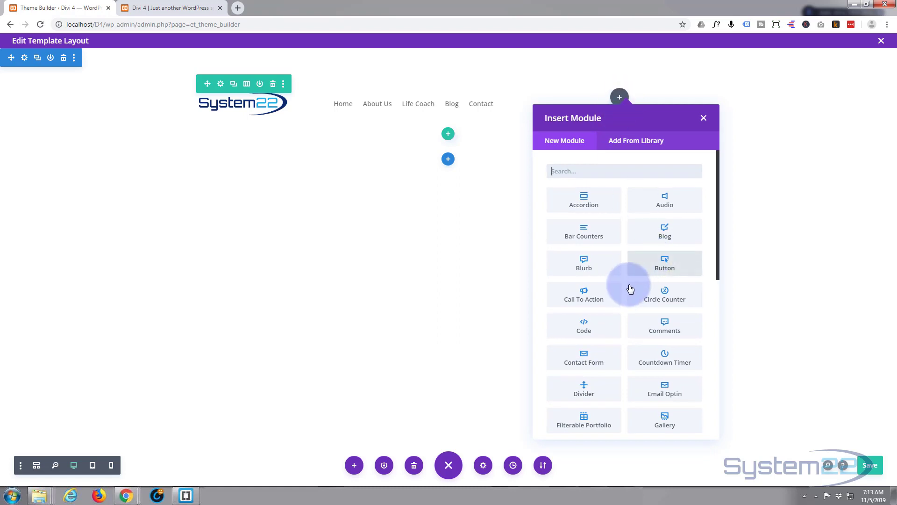
scroll(632, 286, "down", 2)
scroll(632, 286, "down", 6)
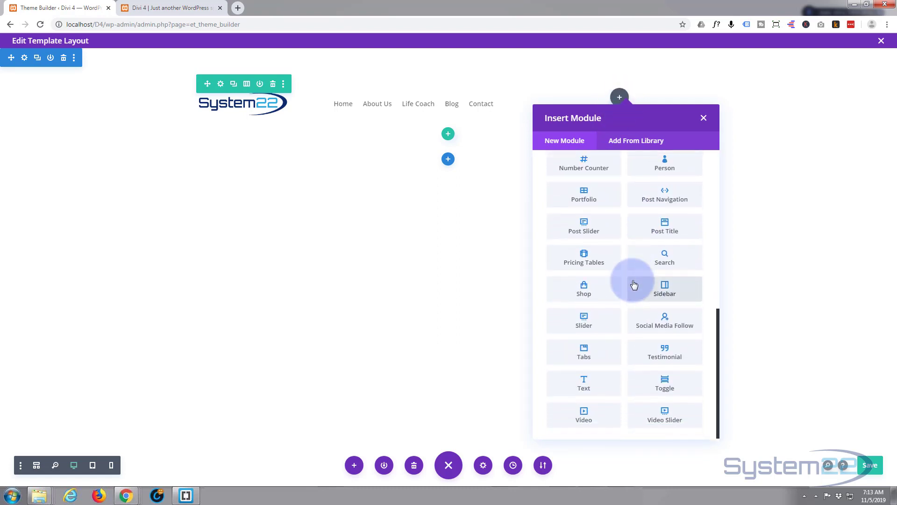
left_click(665, 318)
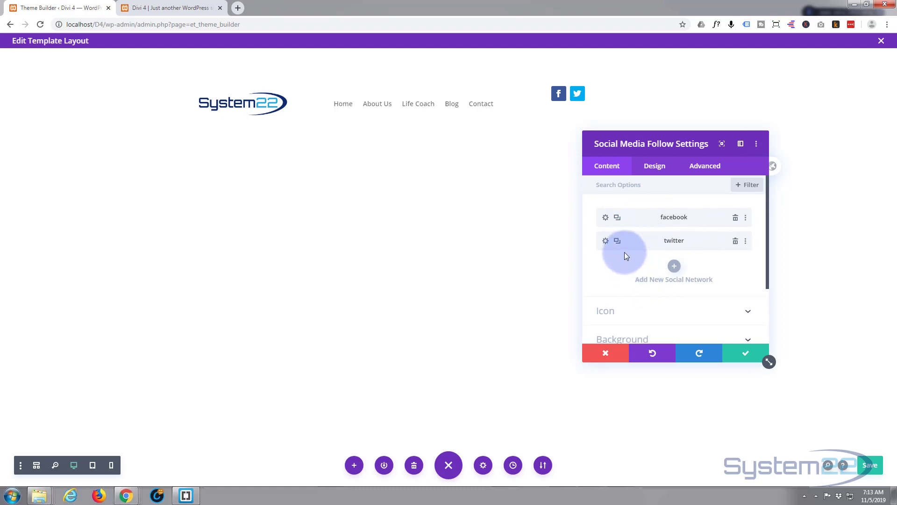
Step: Duplicate the Twitter entry, change the copy's network to Pinterest, check its account link option, and save the entry
left_click(618, 241)
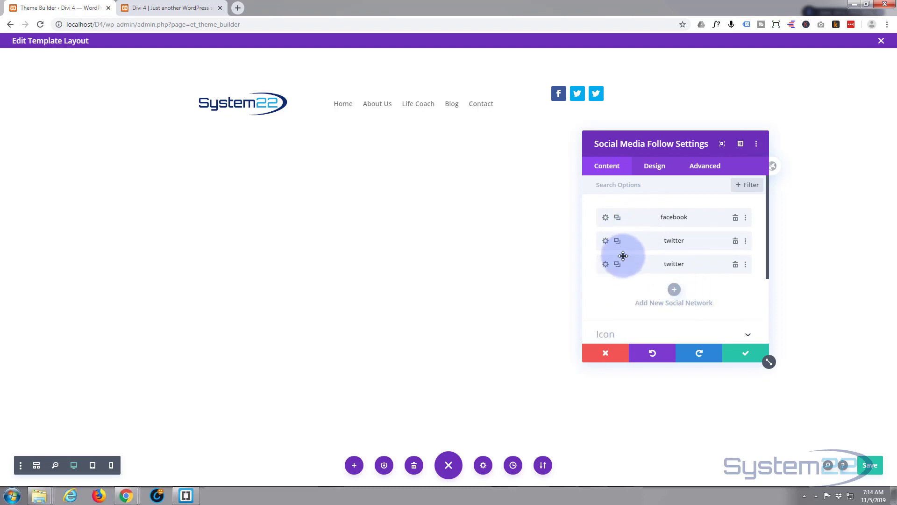
left_click(606, 264)
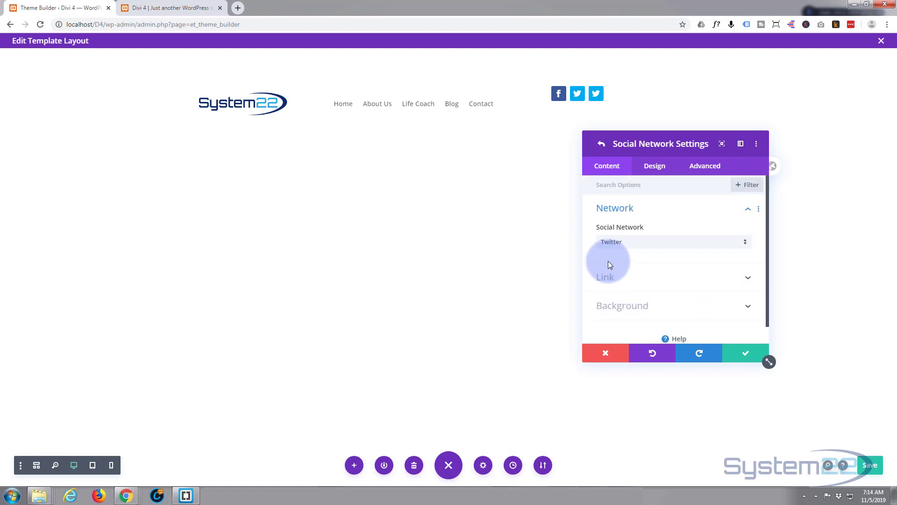
left_click(645, 242)
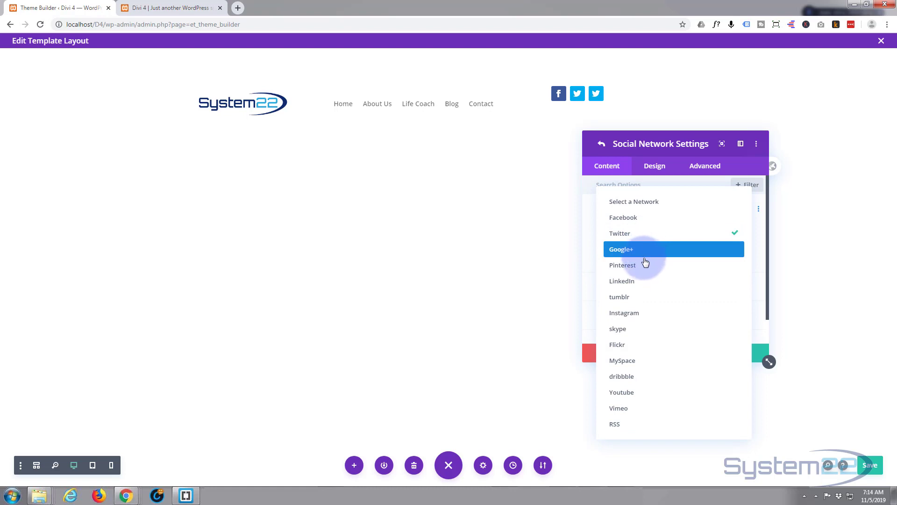
left_click(646, 271)
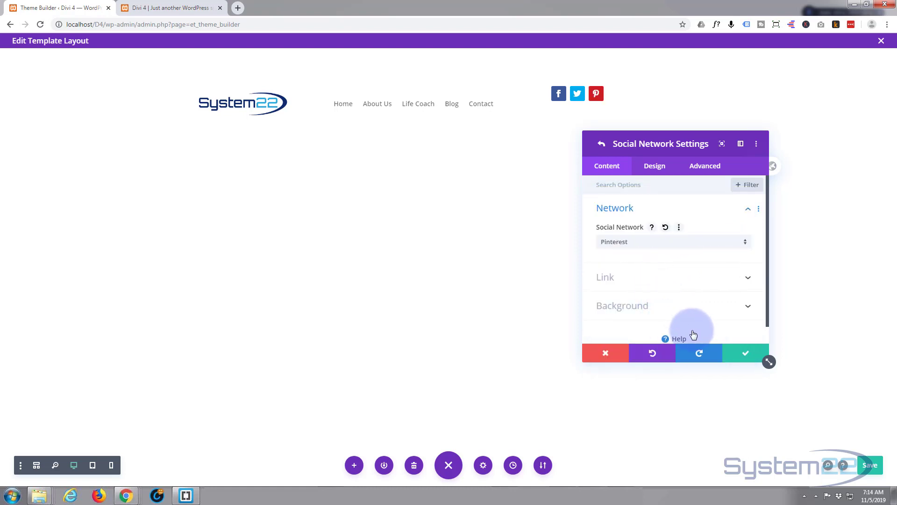
scroll(682, 306, "down", 1)
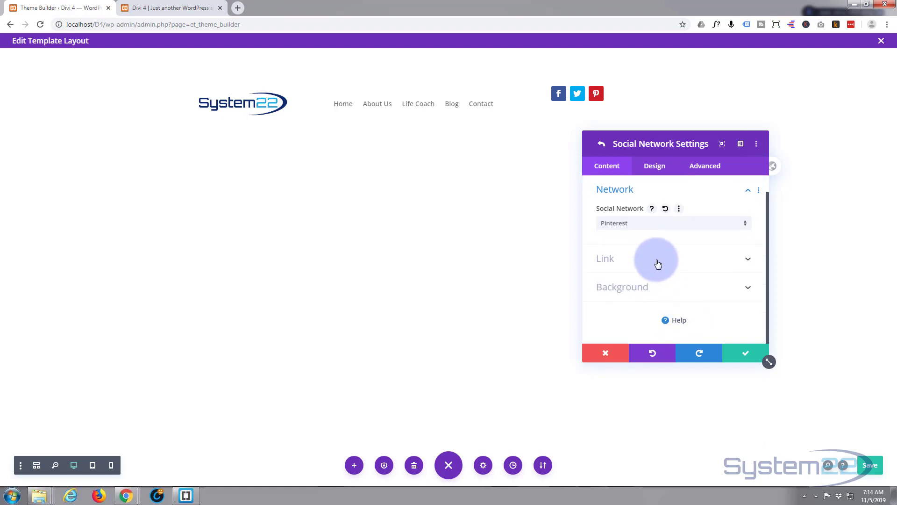
left_click(636, 260)
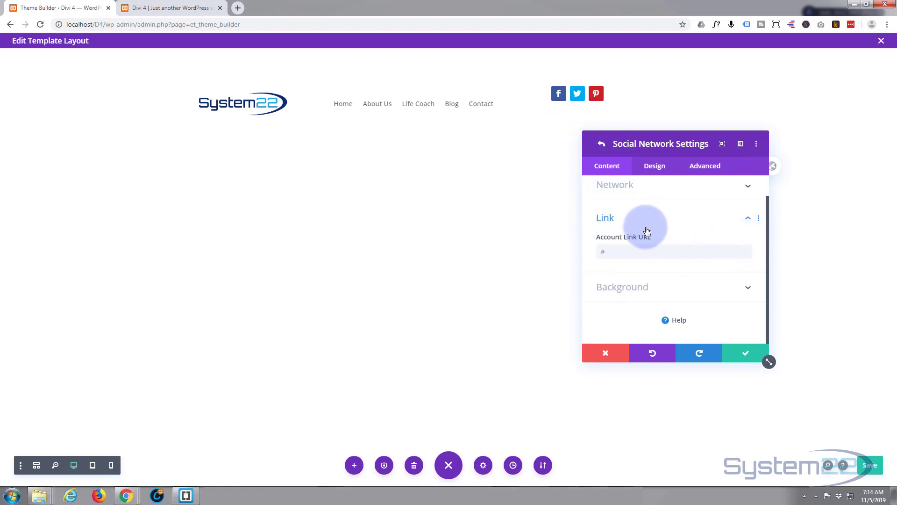
left_click(745, 354)
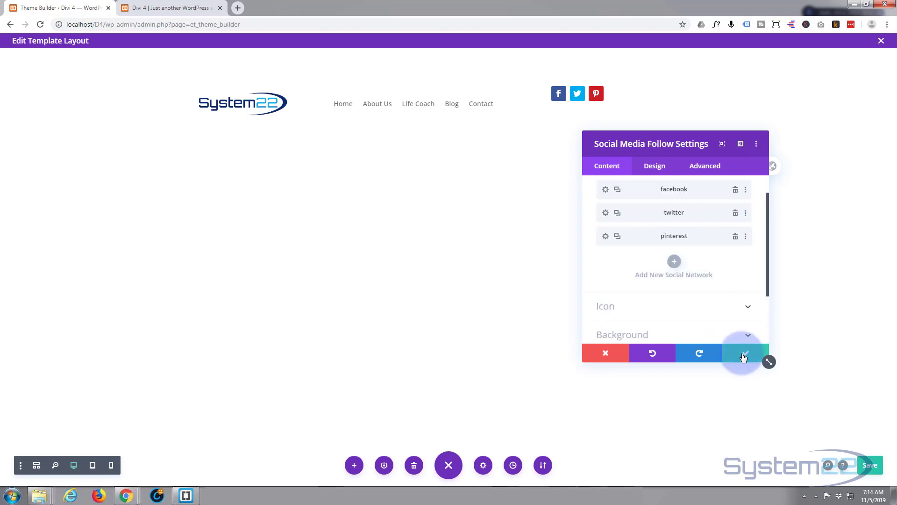
Step: Duplicate the Pinterest entry and change the copy's social network to LinkedIn
left_click(617, 237)
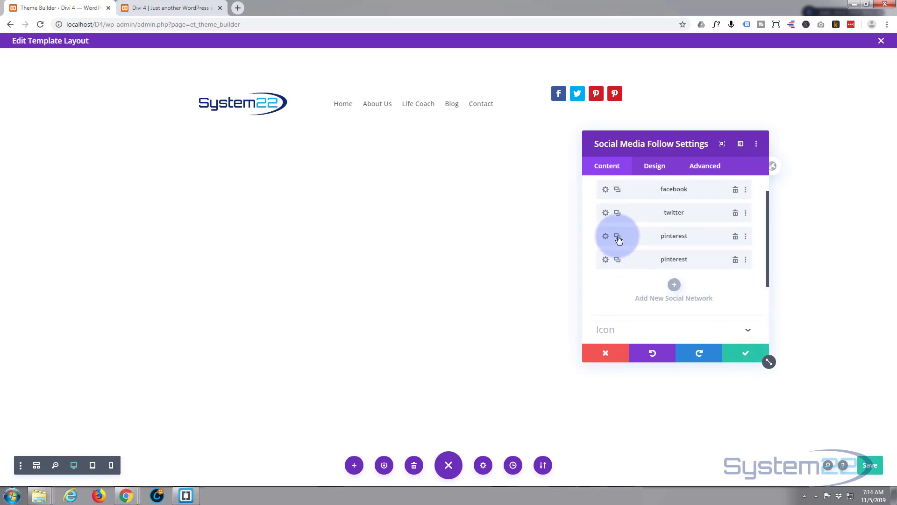
left_click(605, 260)
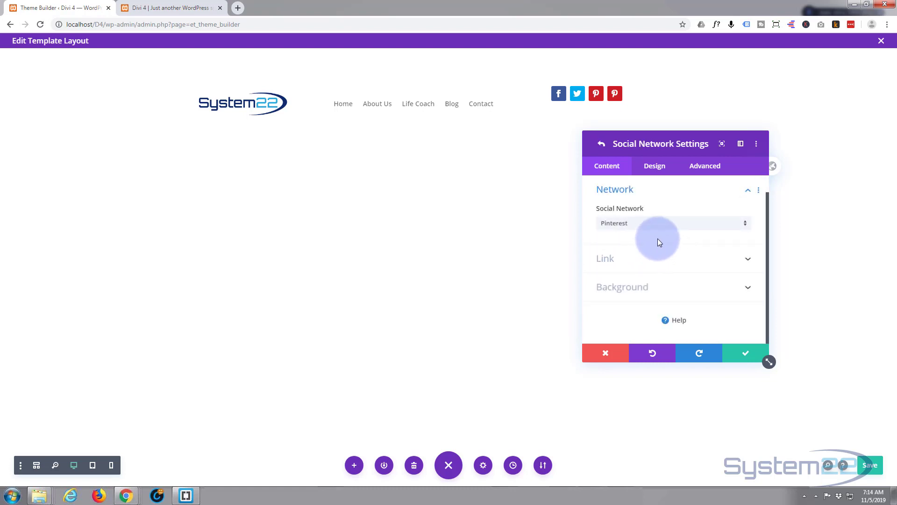
left_click(658, 223)
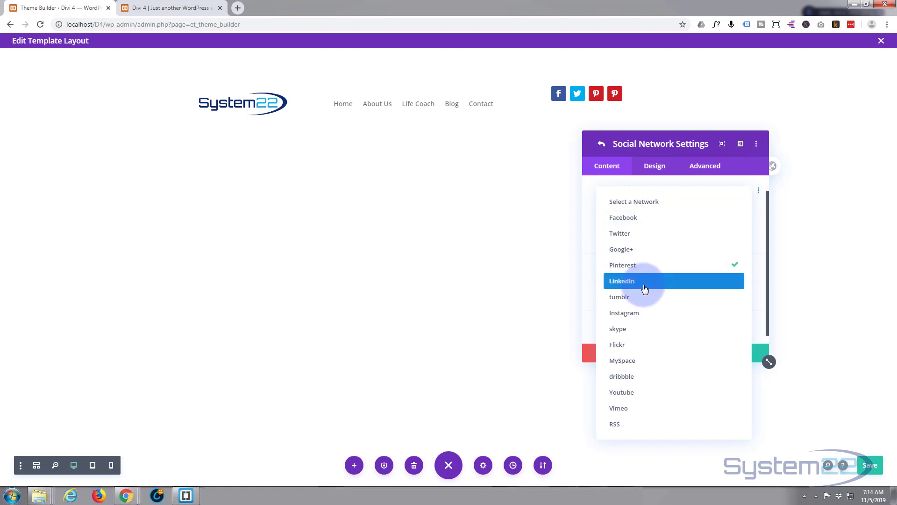
left_click(645, 282)
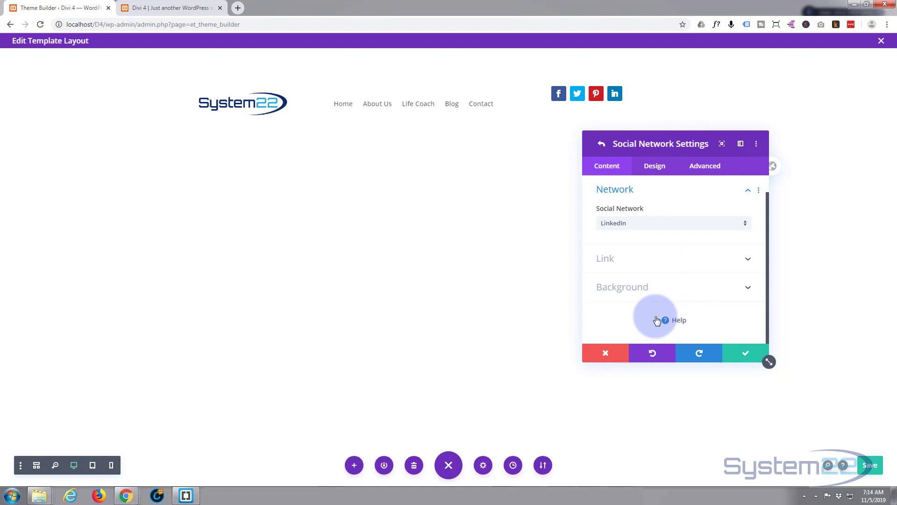
Step: Review the LinkedIn entry's icon, spacing and border design options, and return to the Social Media Follow module's settings
left_click(657, 167)
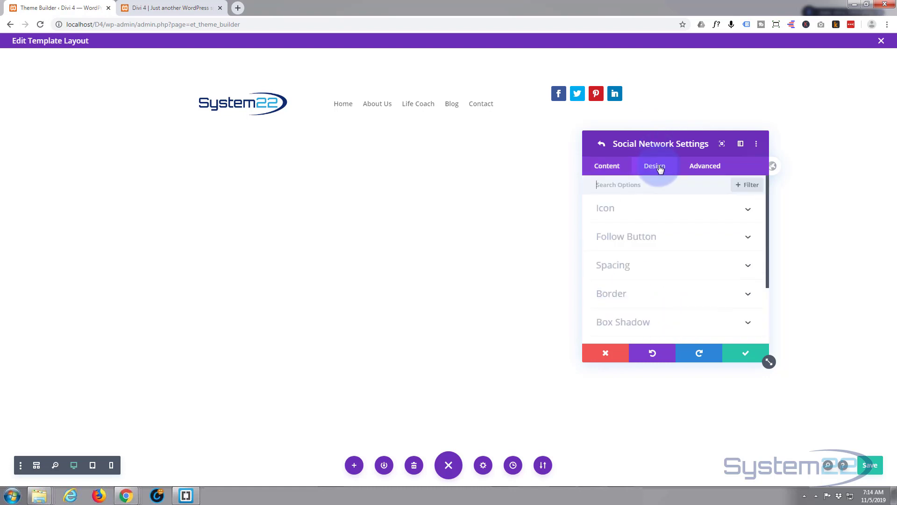
left_click(679, 214)
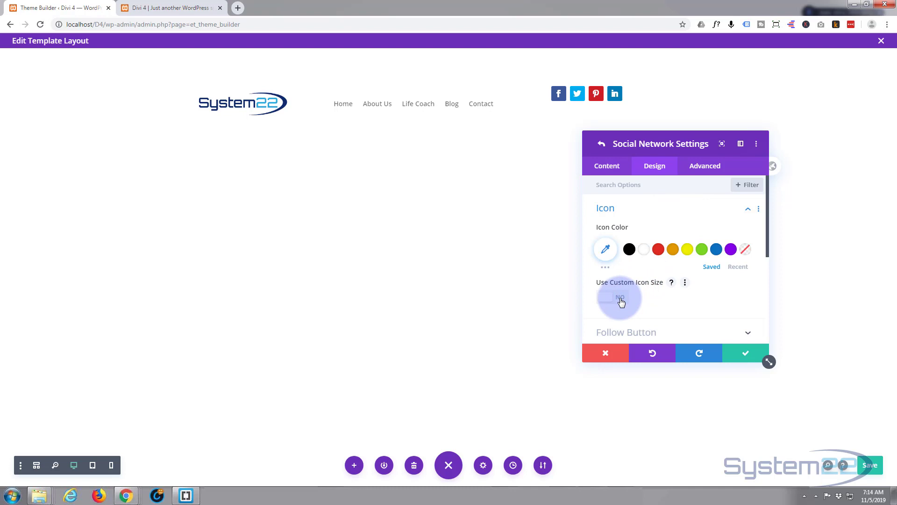
scroll(694, 279, "down", 1)
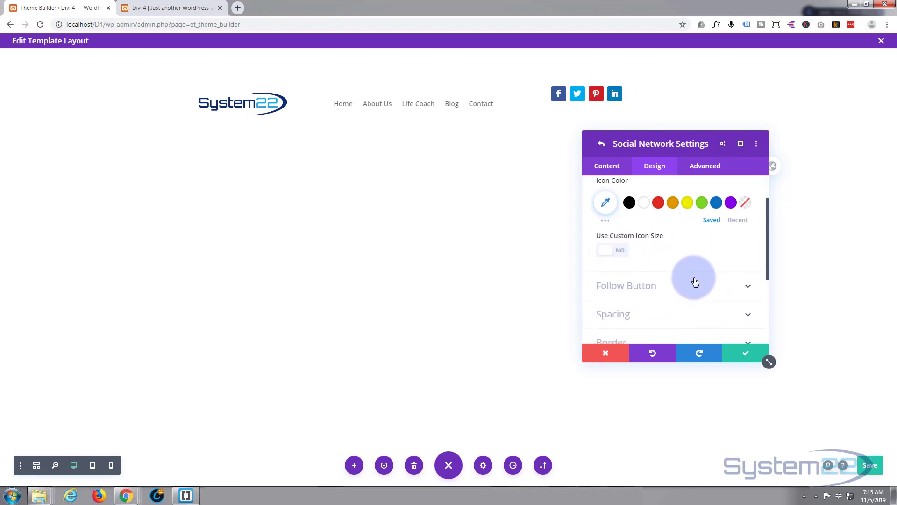
scroll(696, 282, "down", 1)
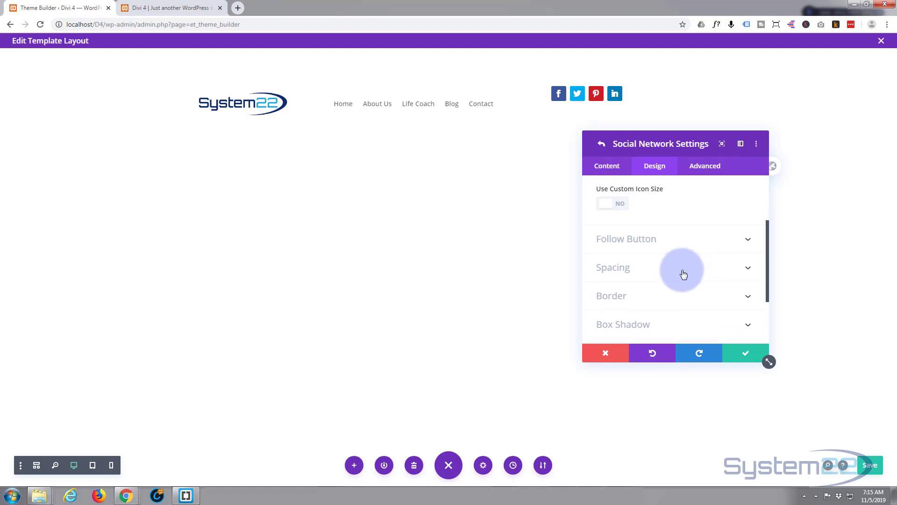
left_click(683, 266)
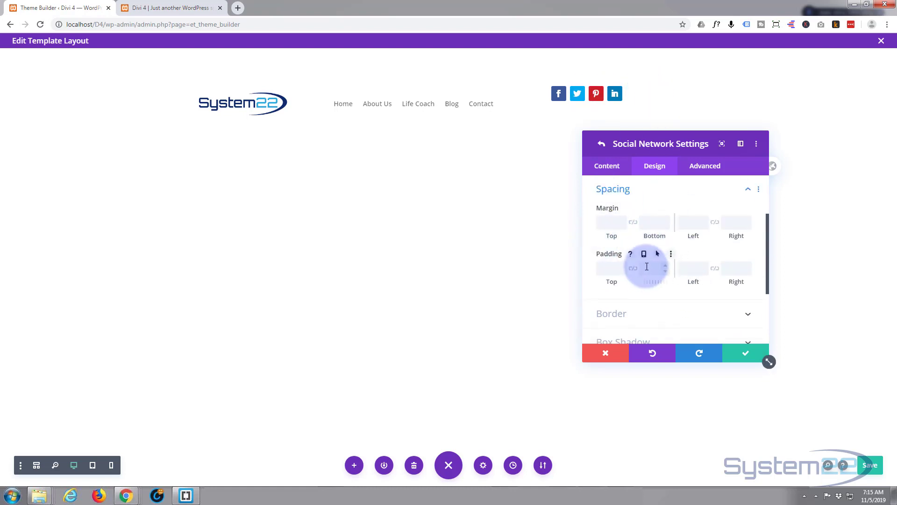
scroll(646, 264, "down", 1)
scroll(646, 264, "up", 3)
left_click(651, 263)
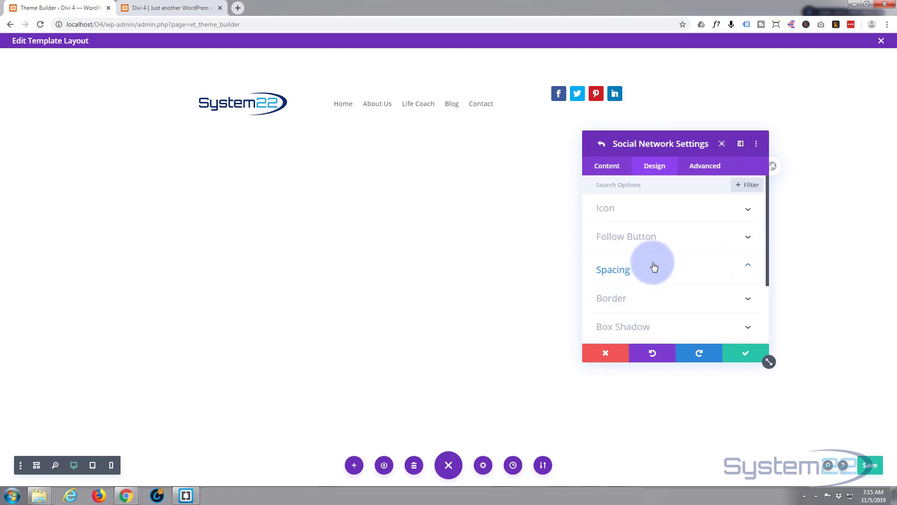
left_click(659, 294)
scroll(659, 281, "down", 2)
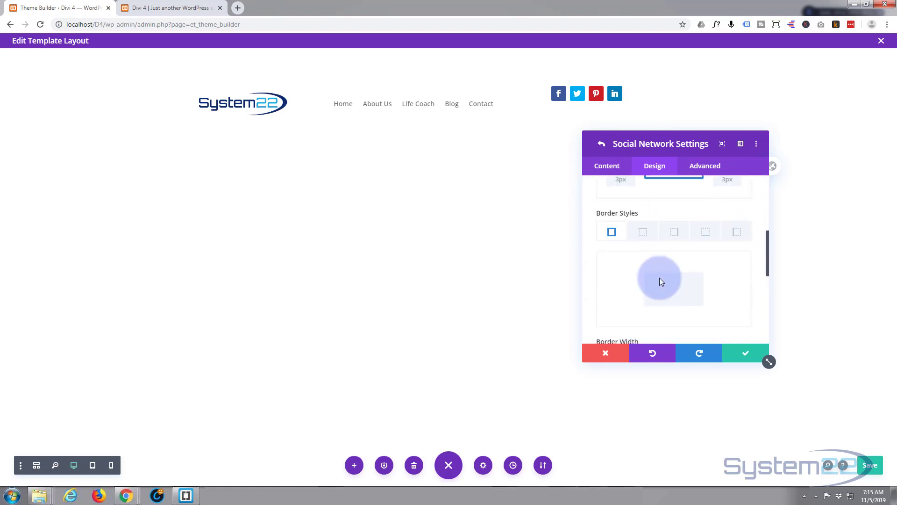
scroll(660, 279, "down", 3)
scroll(661, 279, "down", 2)
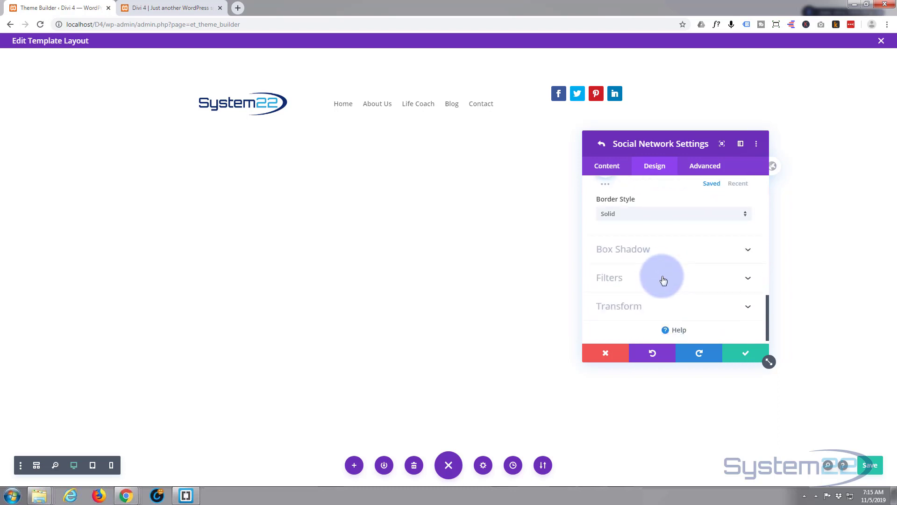
scroll(664, 280, "down", 1)
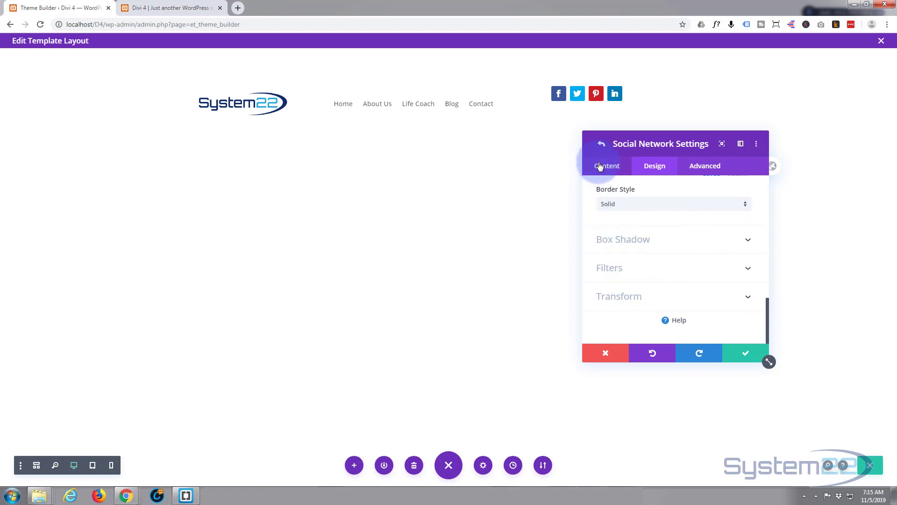
scroll(661, 216, "up", 10)
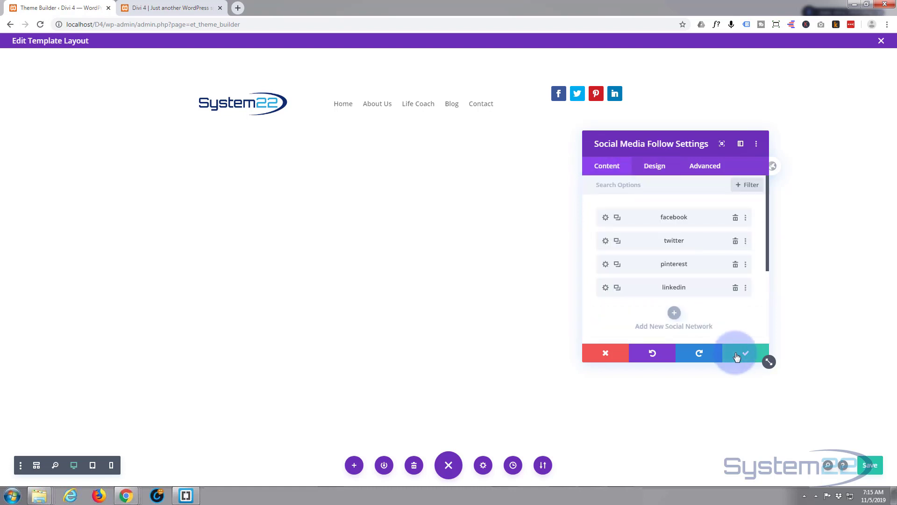
Step: Set the Social Media Follow module's alignment to center
left_click(642, 167)
left_click(662, 166)
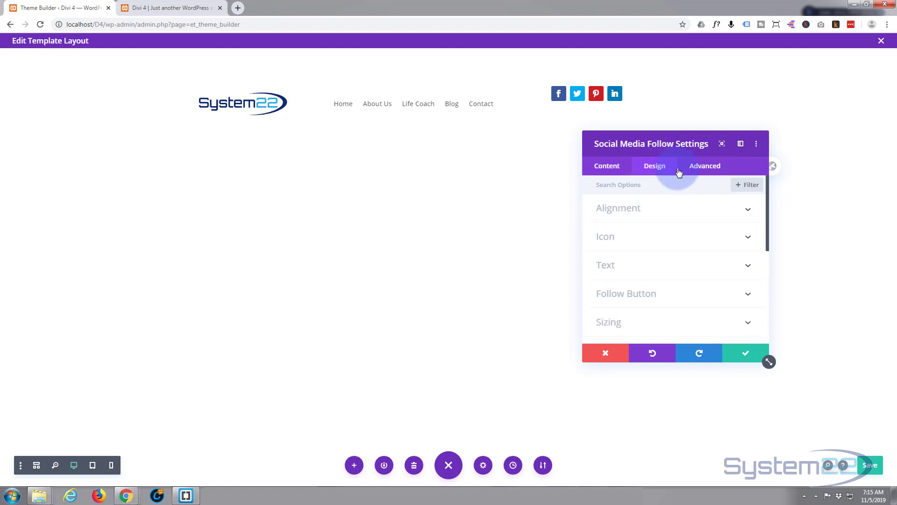
left_click(668, 208)
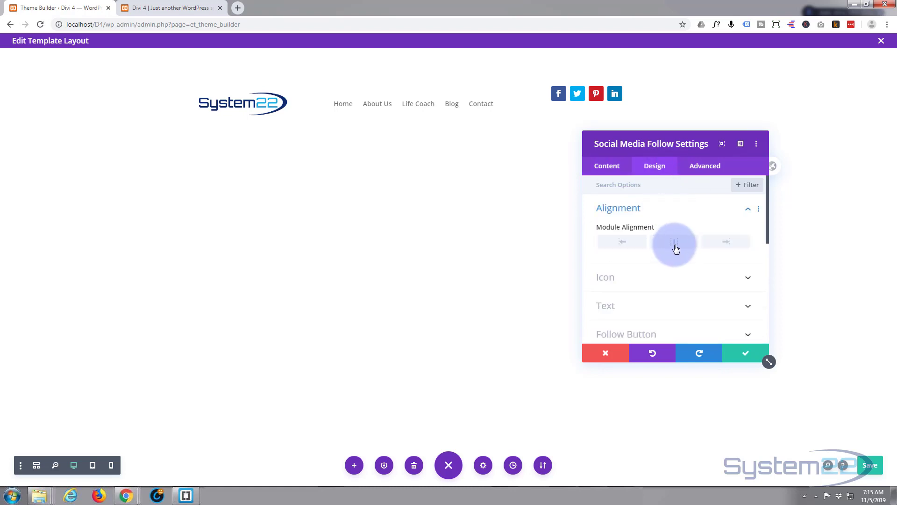
left_click(677, 248)
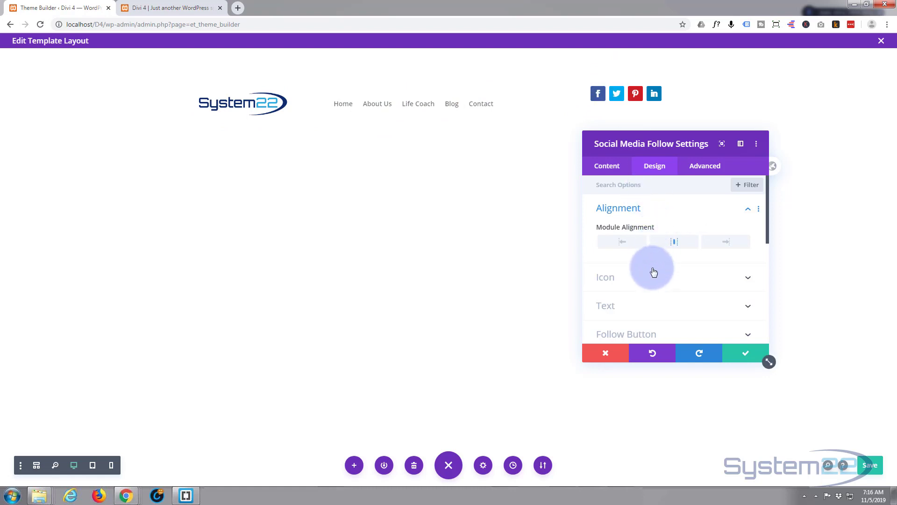
Step: Set the Social Media Follow module's top padding to 20px and save its settings
scroll(655, 272, "down", 3)
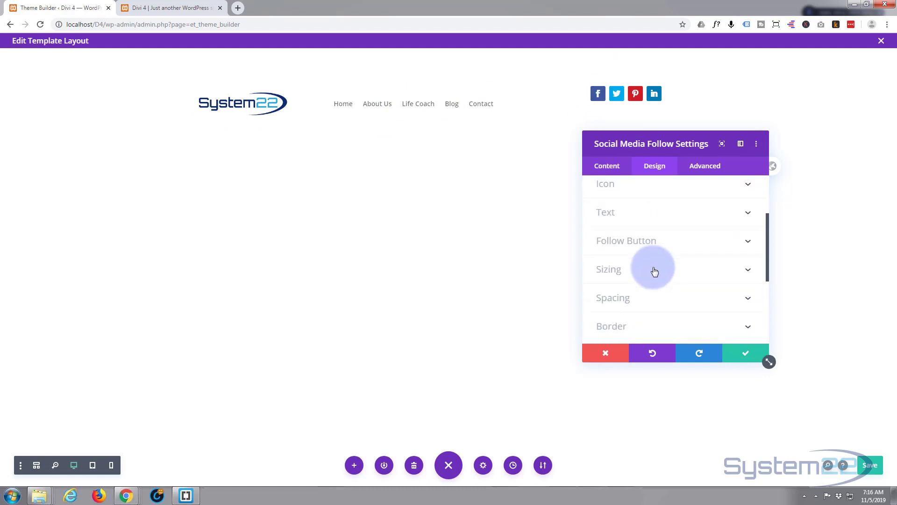
left_click(655, 298)
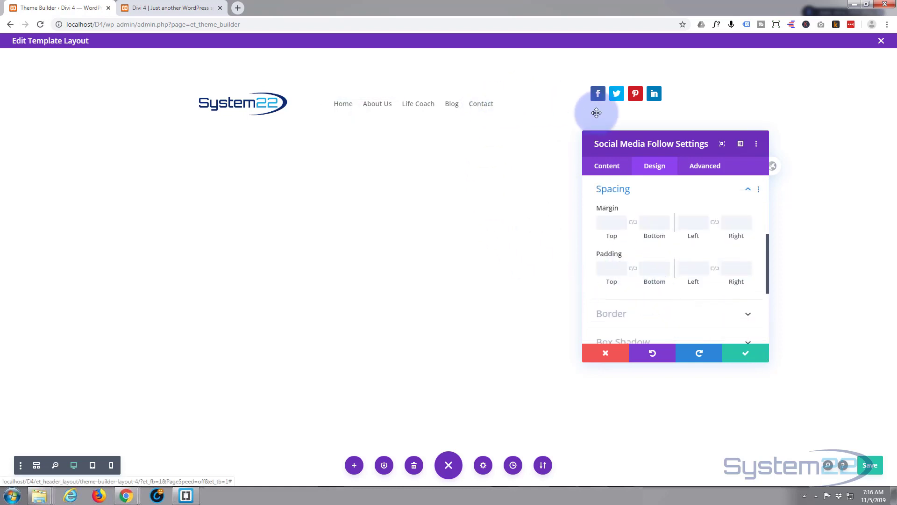
left_click(601, 268)
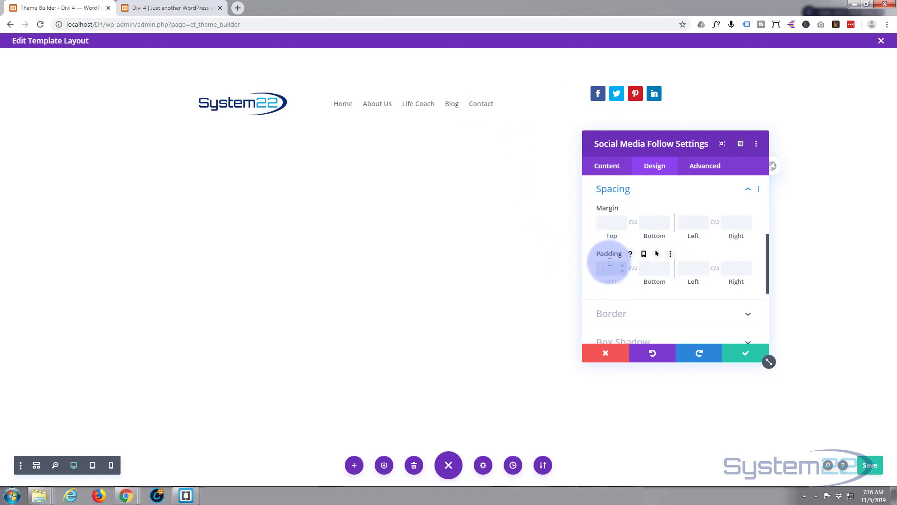
type("20px")
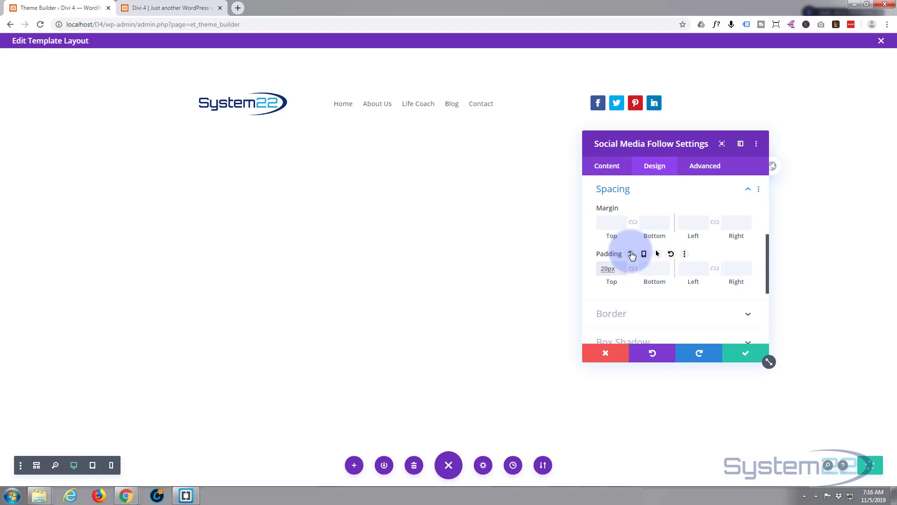
left_click(747, 354)
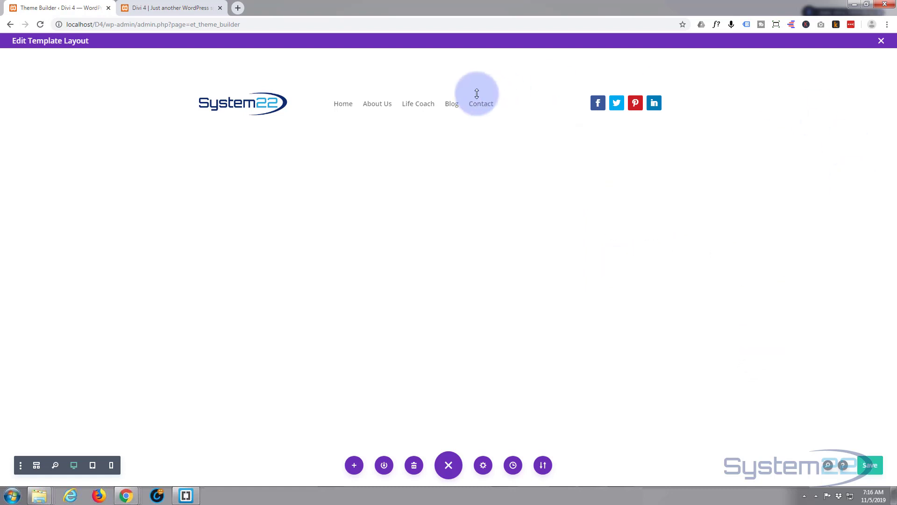
Step: Apply the box shadow preset that falls below the bottom edge to the header section and save the section settings
mouse_move(187, 96)
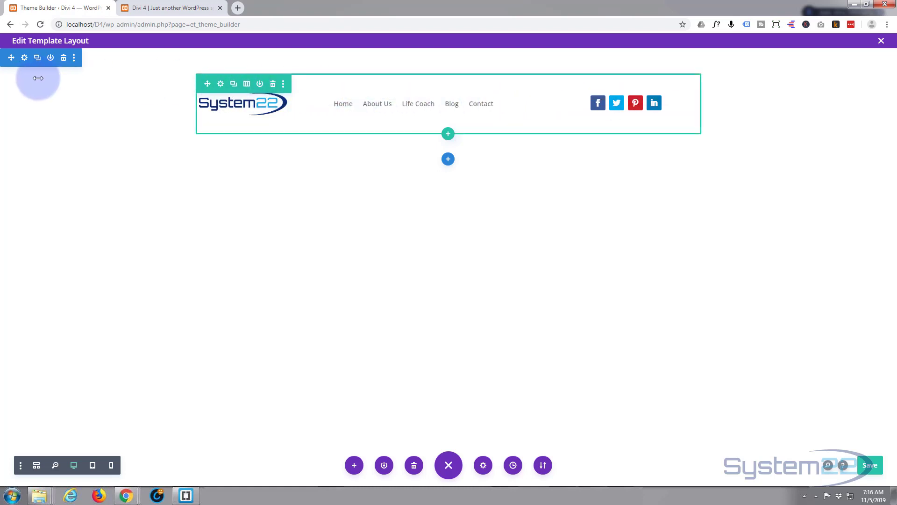
left_click(24, 59)
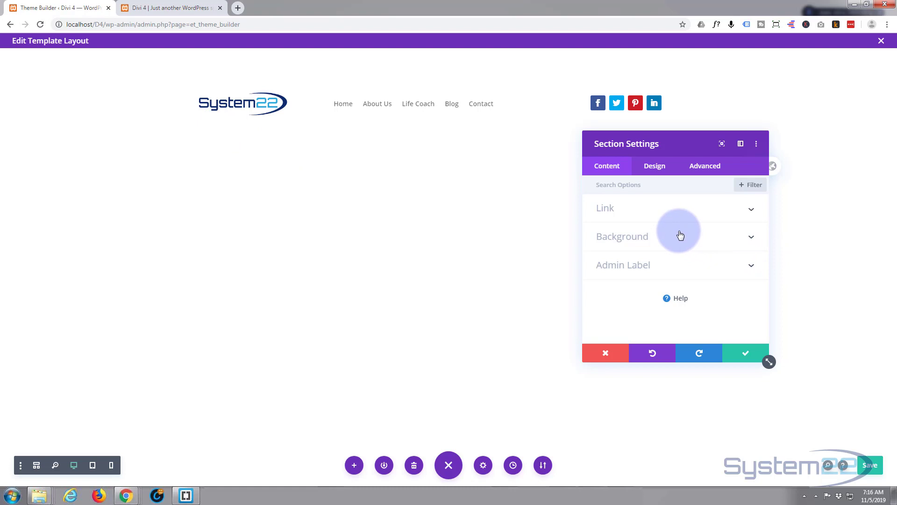
left_click(656, 167)
scroll(680, 287, "down", 3)
scroll(683, 281, "down", 1)
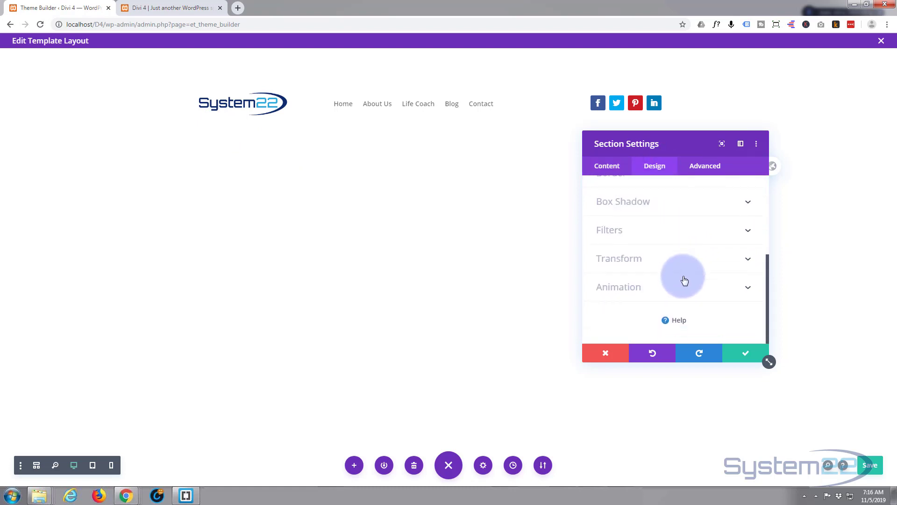
left_click(703, 202)
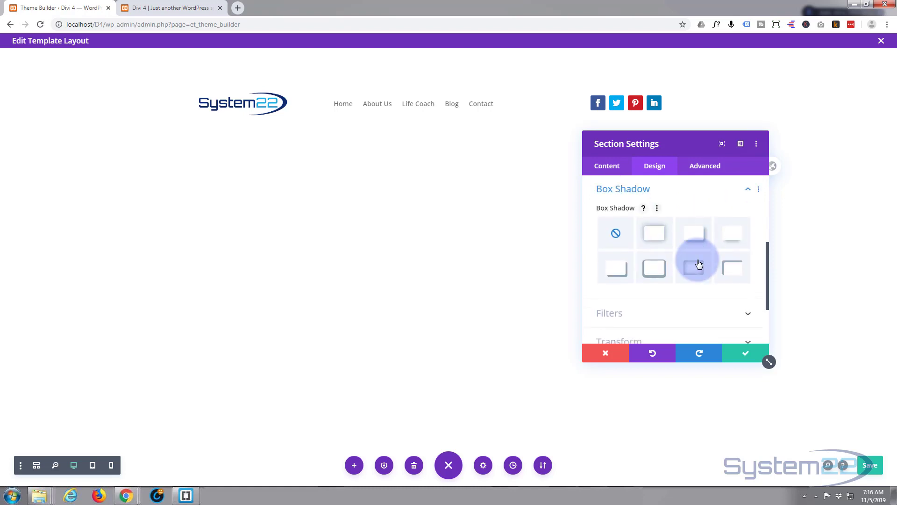
left_click(730, 236)
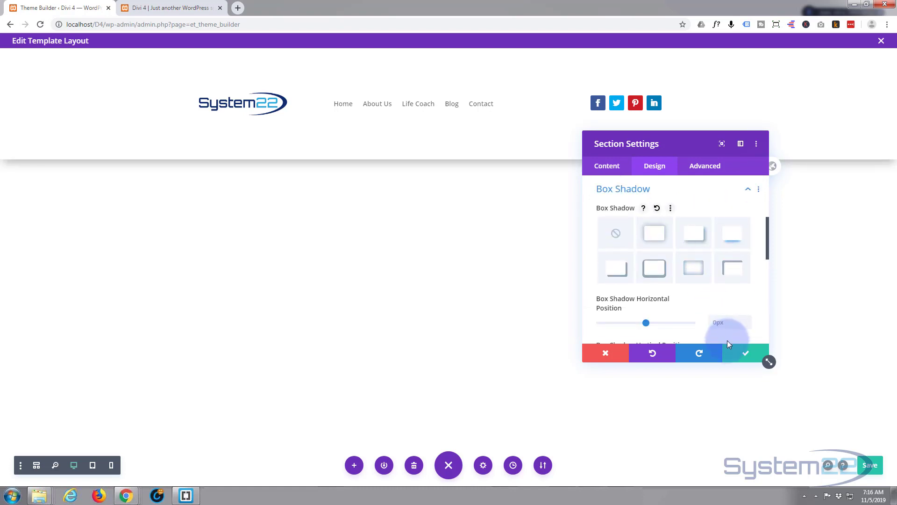
left_click(748, 353)
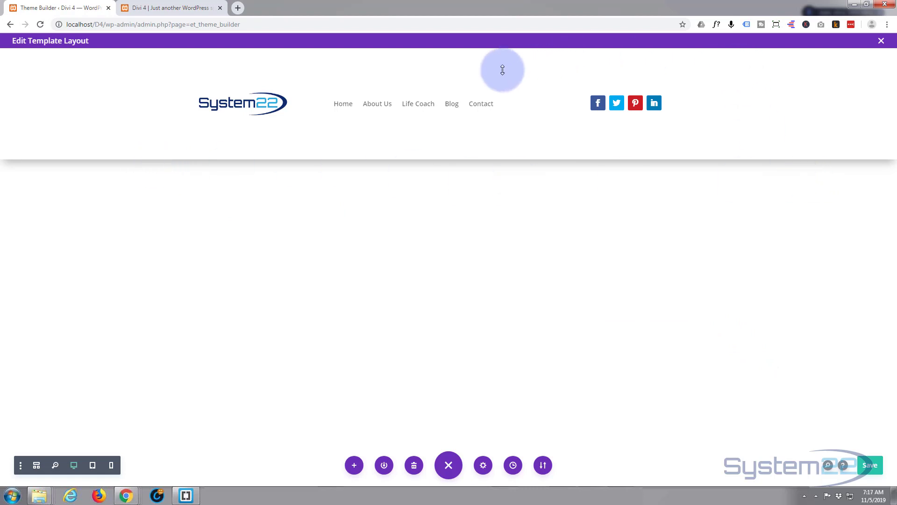
mouse_move(444, 136)
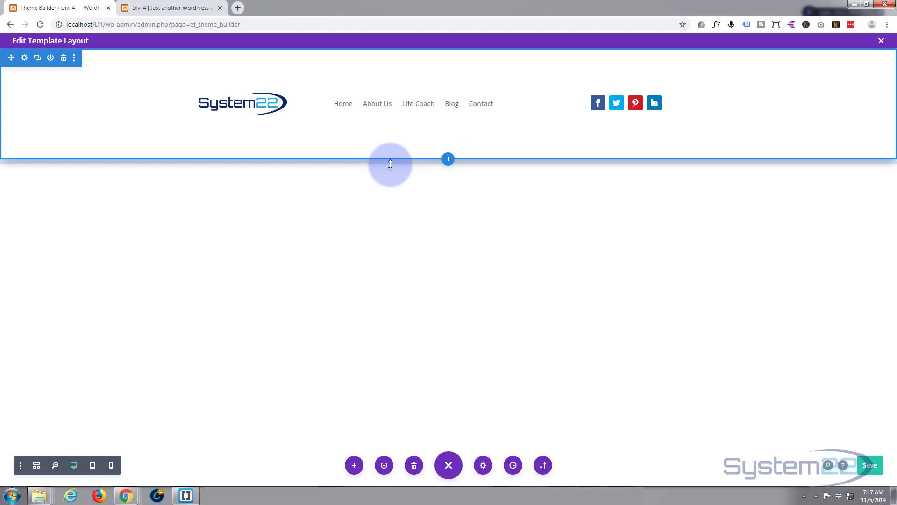
left_click(24, 58)
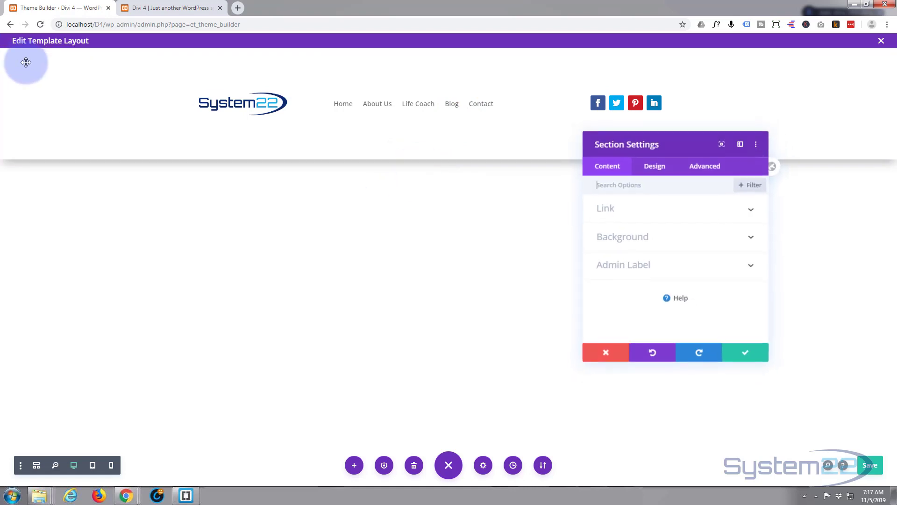
left_click(661, 166)
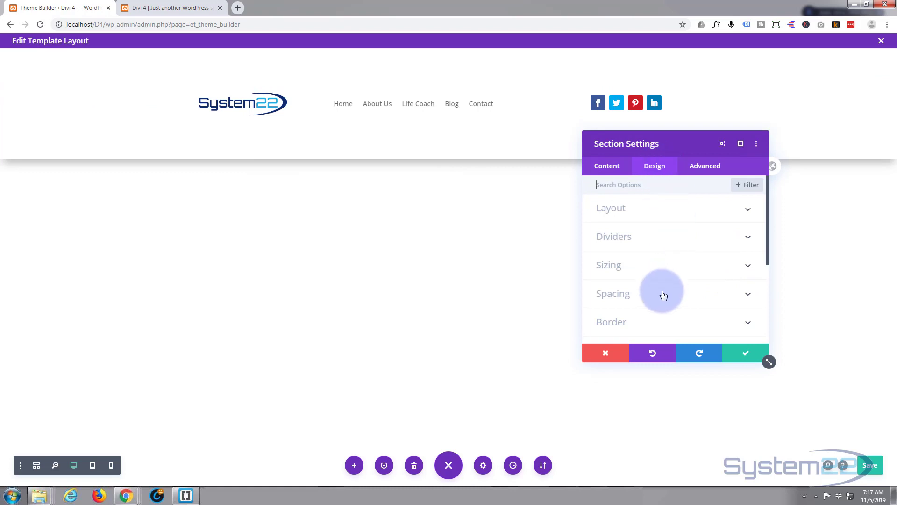
left_click(606, 353)
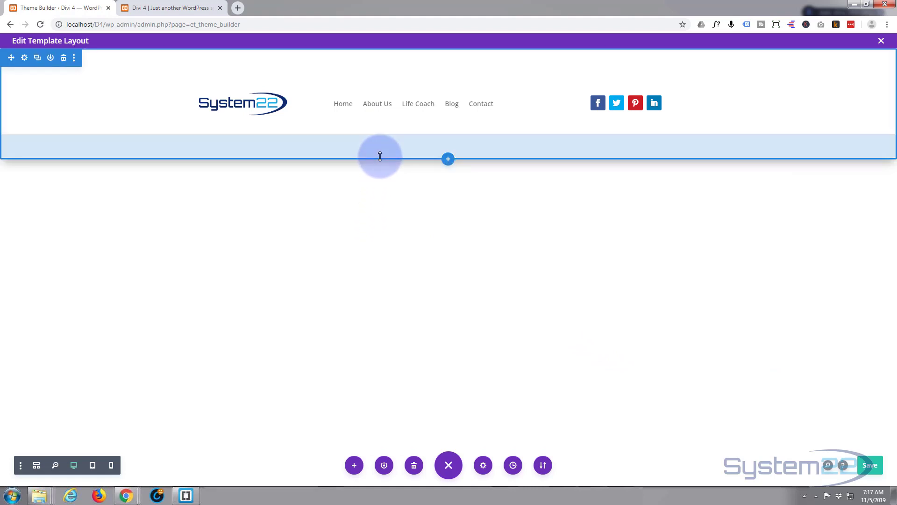
Step: Remove the header section's top and bottom padding and reduce its row's top and bottom padding to make the header slimmer
left_click_drag(381, 155, 385, 118)
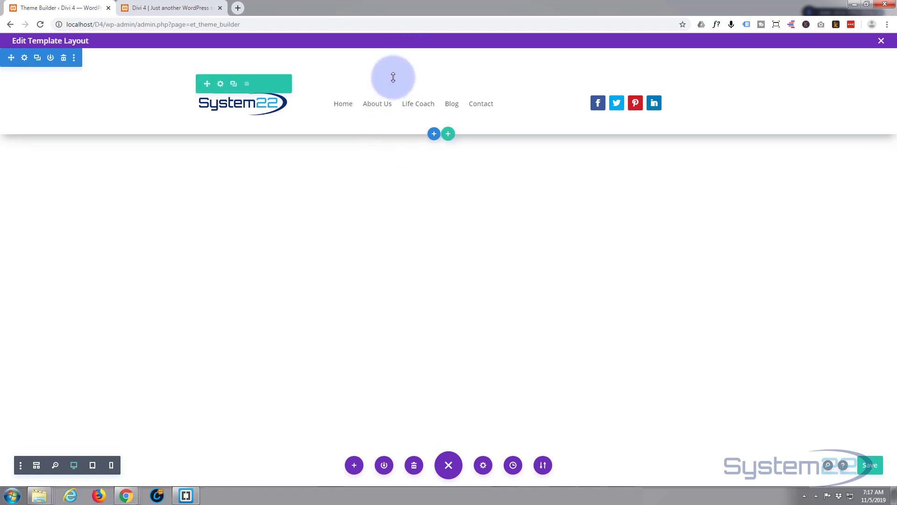
left_click_drag(394, 74, 402, 44)
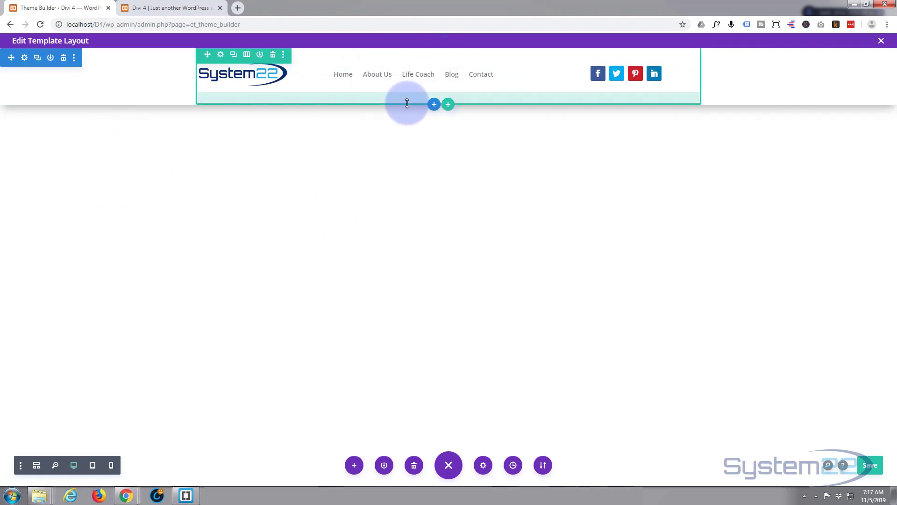
left_click_drag(407, 100, 406, 90)
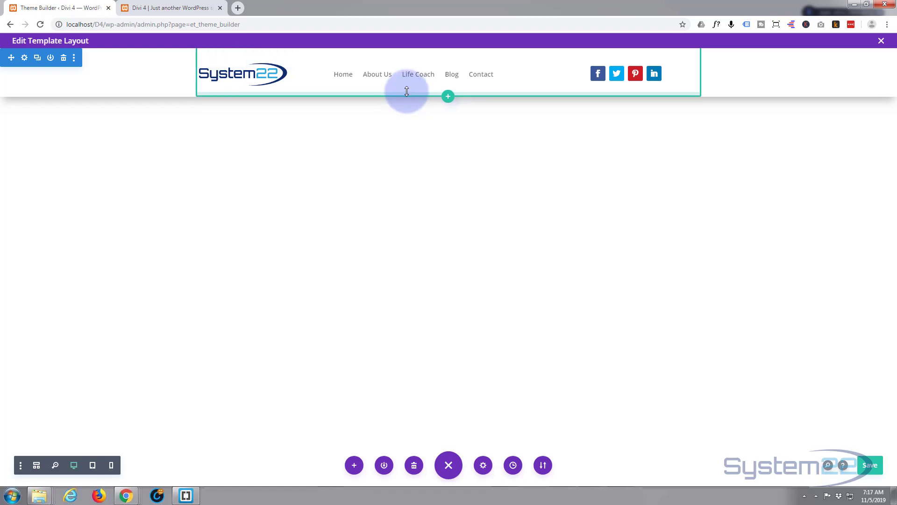
left_click_drag(406, 50, 407, 50)
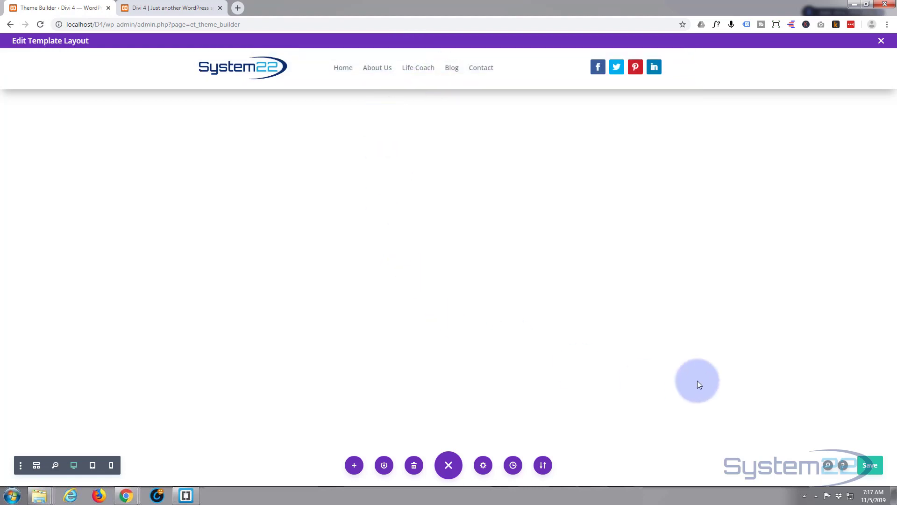
Step: Save the global header layout, exit the layout editor and save the Theme Builder changes
left_click(875, 470)
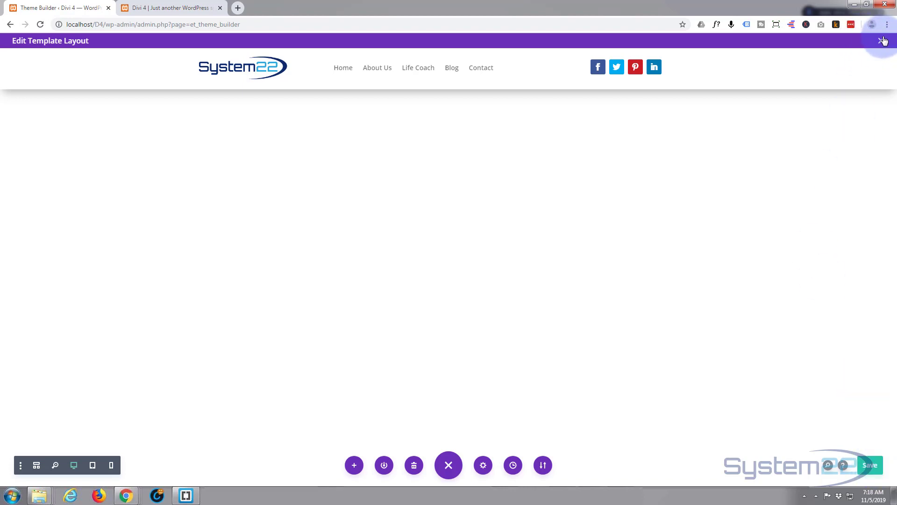
left_click(882, 40)
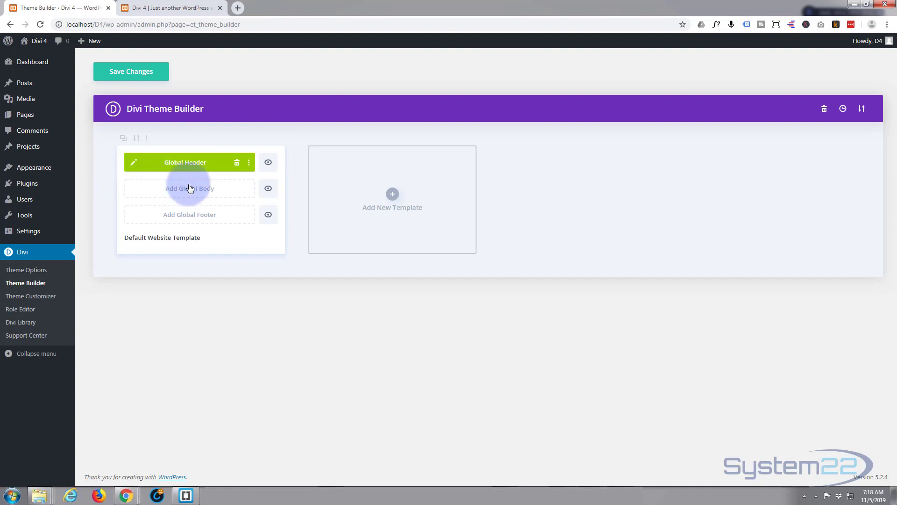
left_click(126, 74)
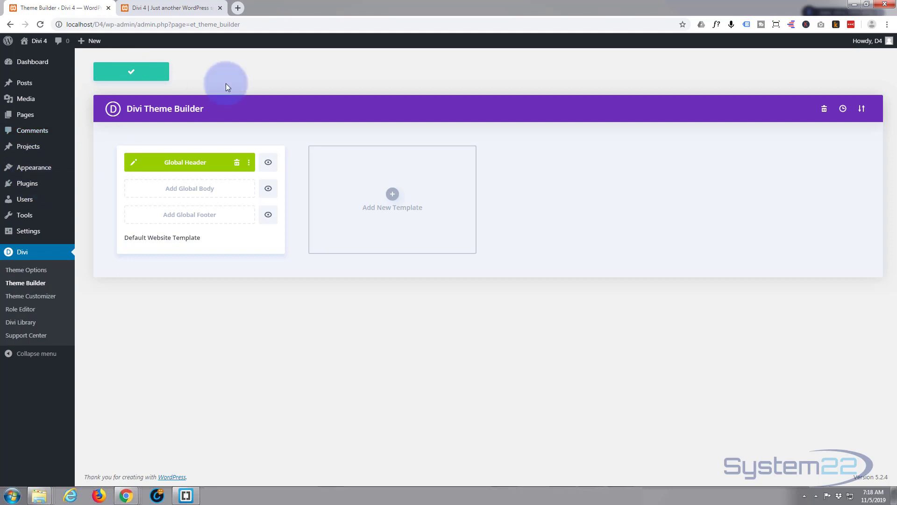
Step: Reload the live homepage to check the new global header
left_click(177, 8)
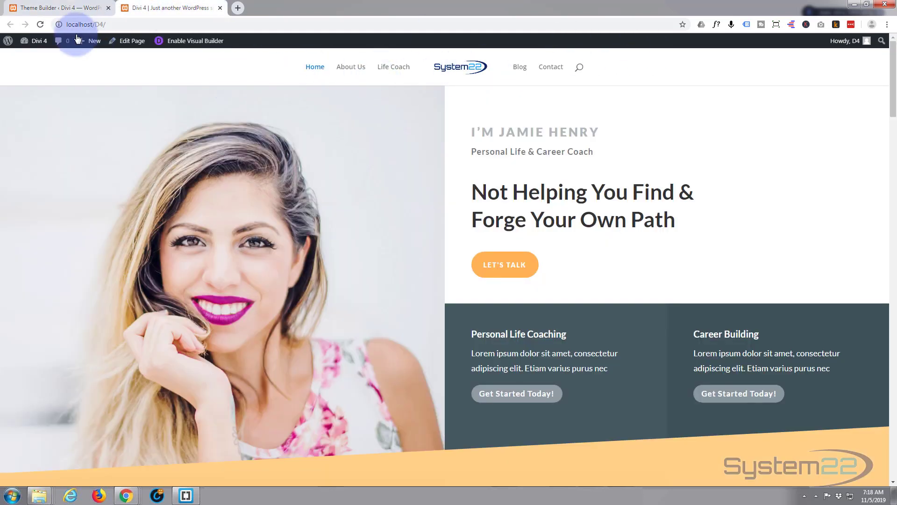
left_click(40, 22)
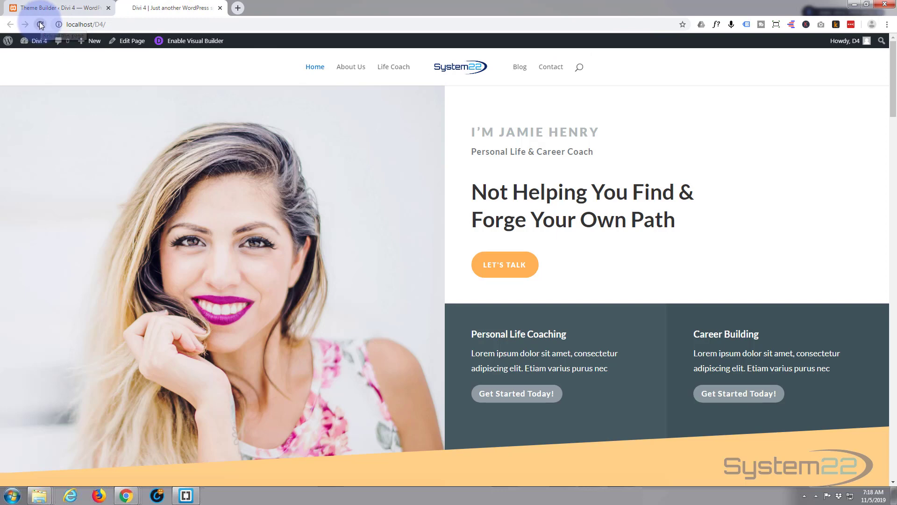